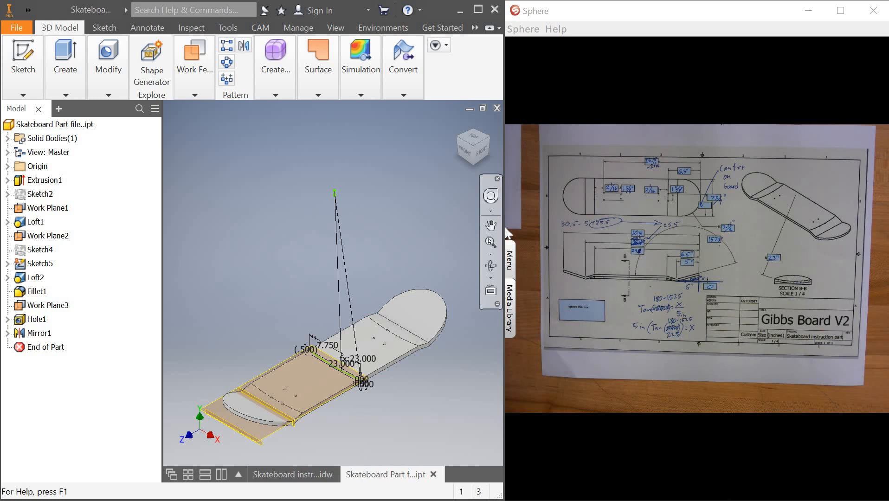
{"action": "scroll", "coordinate": [292, 403], "scroll_direction": "down", "scroll_amount": 3}
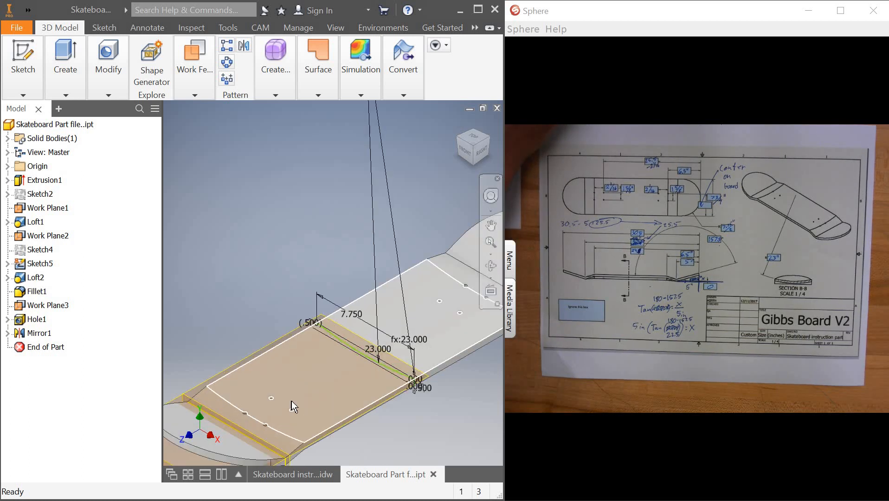
{"action": "scroll", "coordinate": [292, 401], "scroll_direction": "up", "scroll_amount": 3}
{"action": "scroll", "coordinate": [379, 365], "scroll_direction": "down", "scroll_amount": 2}
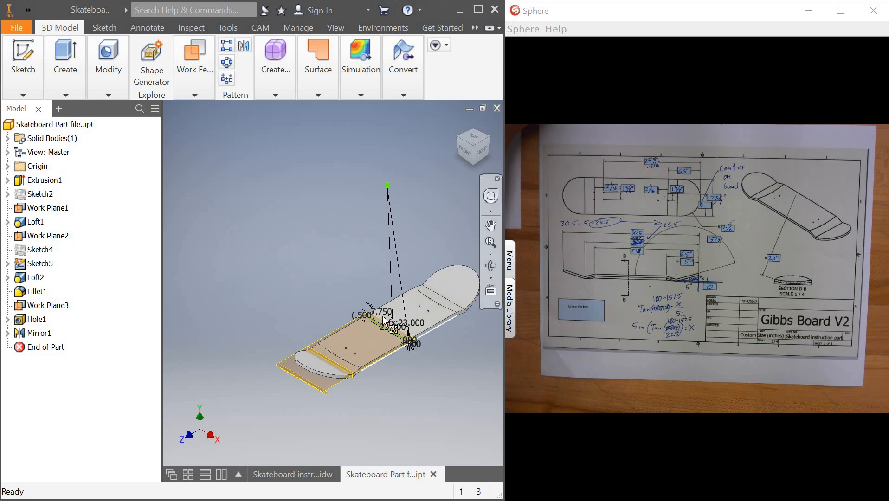
Create a new part file.
{"action": "left_click", "coordinate": [16, 28]}
{"action": "mouse_move", "coordinate": [95, 78]}
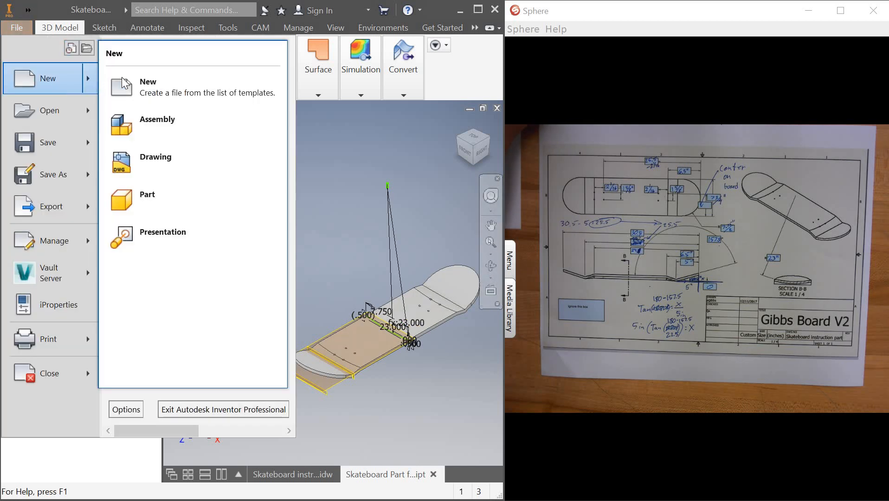
{"action": "left_click", "coordinate": [173, 209]}
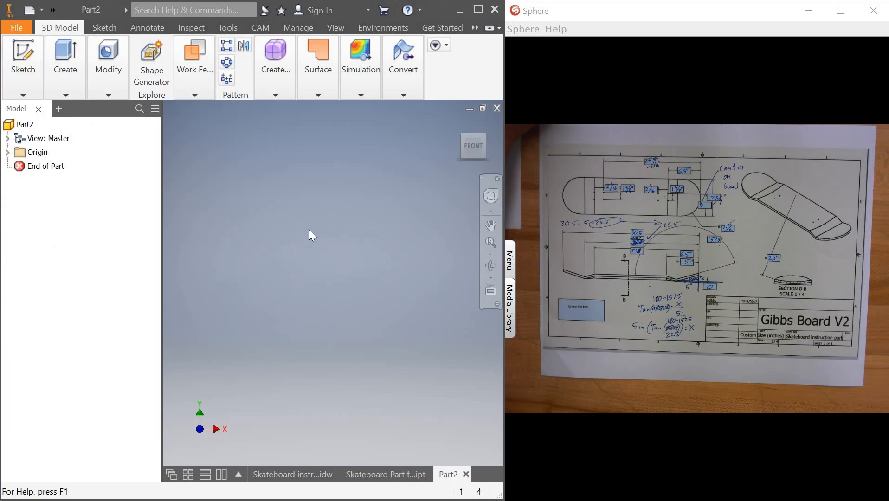
Start a 2D sketch on the XY plane of the new part.
{"action": "left_click", "coordinate": [19, 55]}
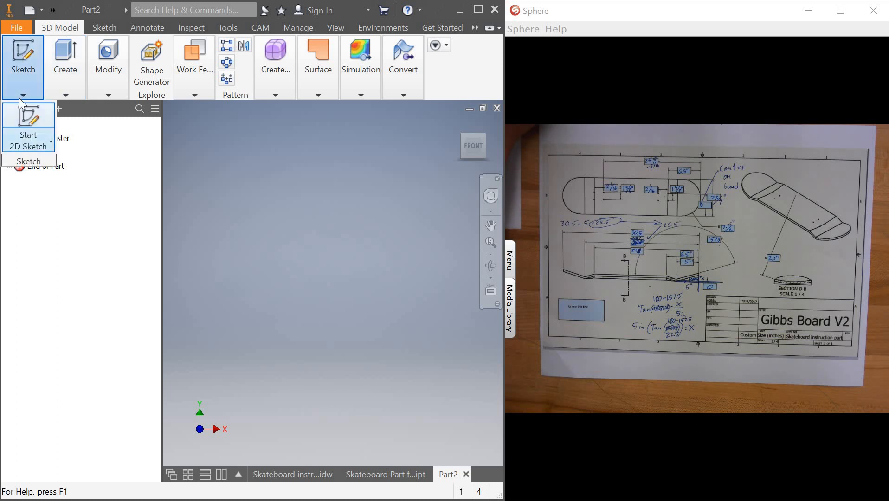
{"action": "left_click", "coordinate": [28, 122]}
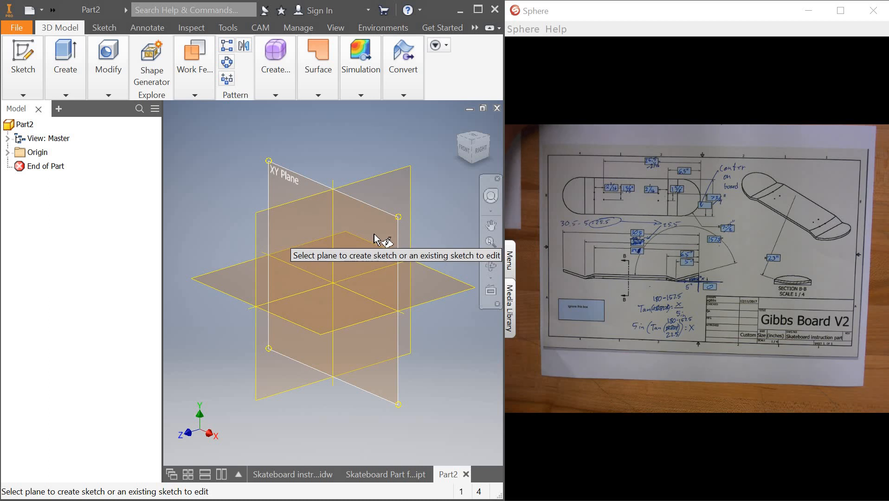
{"action": "mouse_move", "coordinate": [397, 262]}
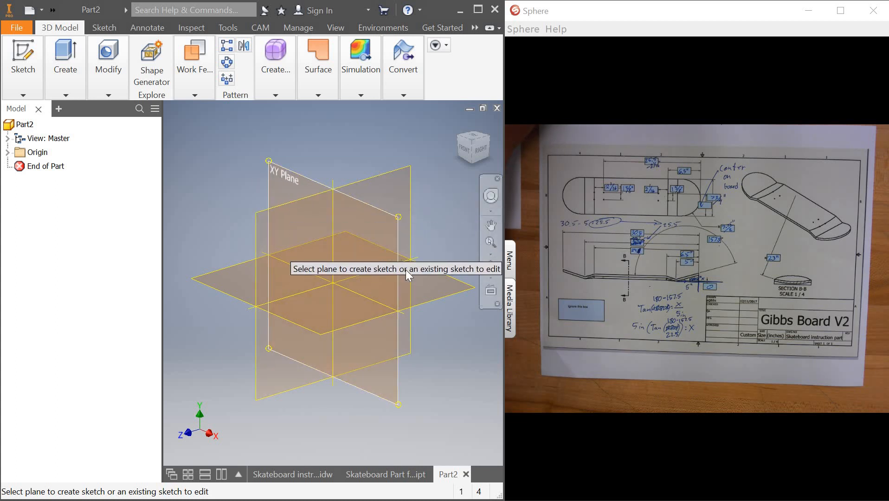
{"action": "mouse_move", "coordinate": [404, 271]}
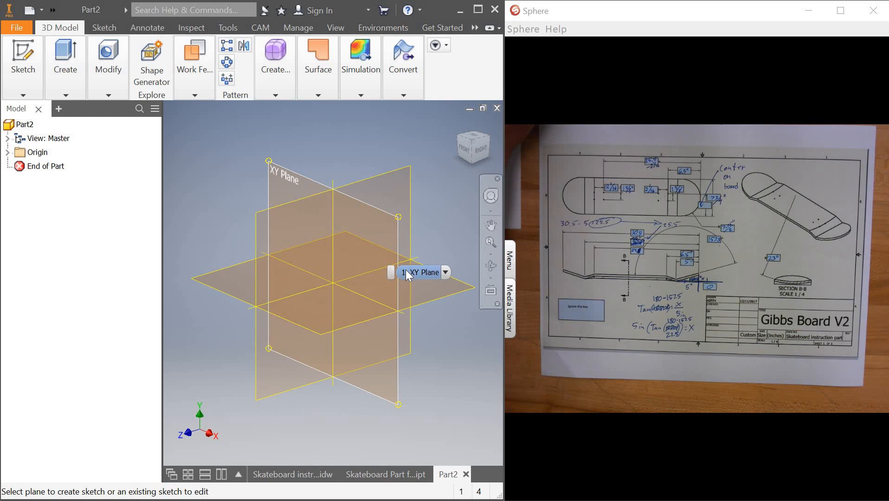
{"action": "left_click", "coordinate": [368, 242]}
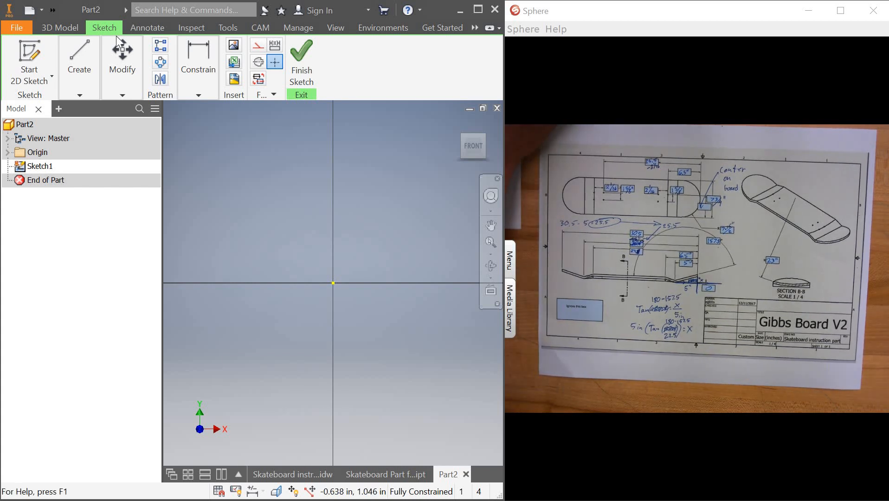
Sketch a vertical line about 0.18 in long above and to the left of the origin.
{"action": "mouse_move", "coordinate": [83, 57]}
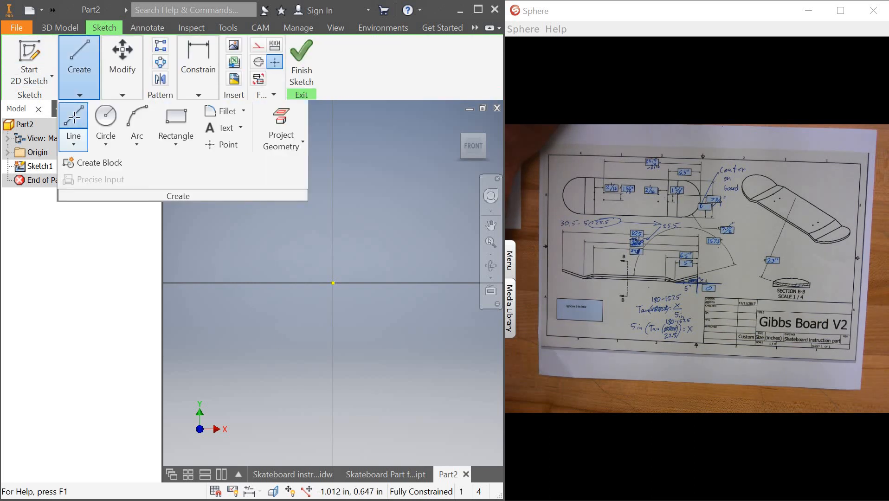
{"action": "left_click", "coordinate": [73, 117]}
{"action": "left_click", "coordinate": [214, 179]}
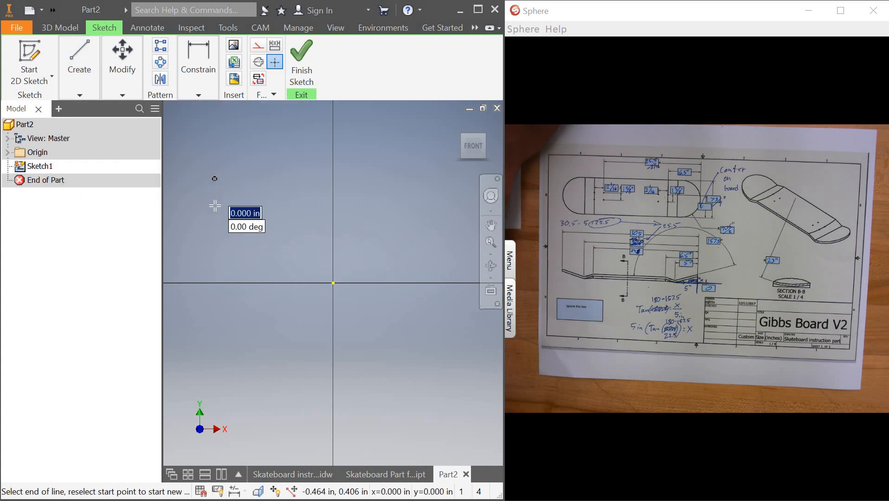
{"action": "left_click", "coordinate": [215, 225]}
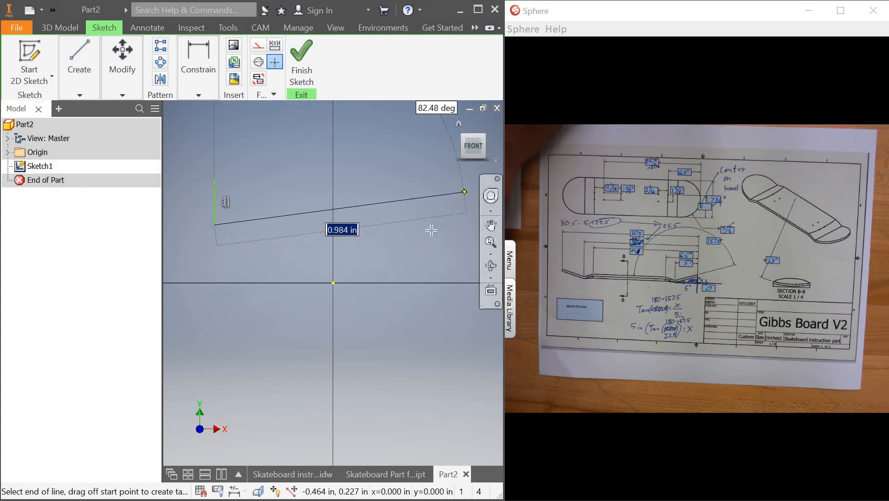
{"action": "right_click", "coordinate": [432, 230]}
{"action": "left_click", "coordinate": [477, 230]}
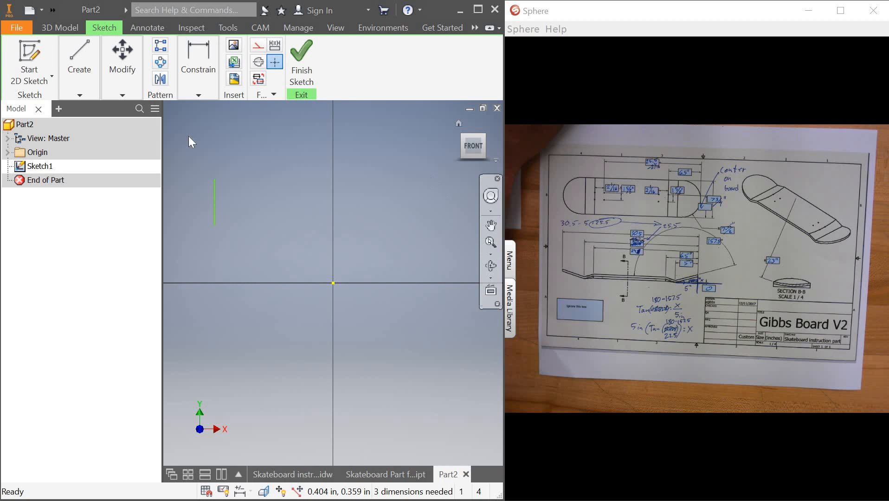
Sketch a second, separate vertical line about 0.125 in long above and to the right of the origin.
{"action": "left_click", "coordinate": [82, 56]}
{"action": "left_click", "coordinate": [73, 122]}
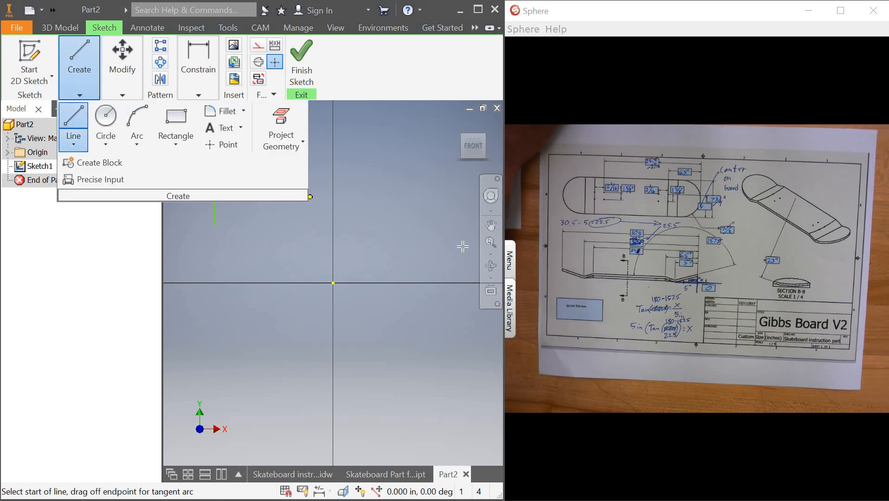
{"action": "left_click", "coordinate": [467, 216]}
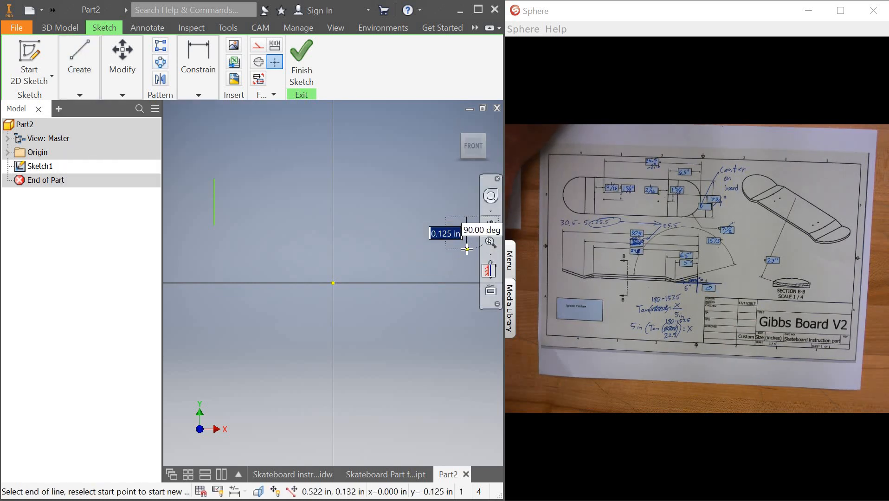
{"action": "left_click", "coordinate": [467, 250]}
{"action": "right_click", "coordinate": [377, 179]}
{"action": "left_click", "coordinate": [422, 177]}
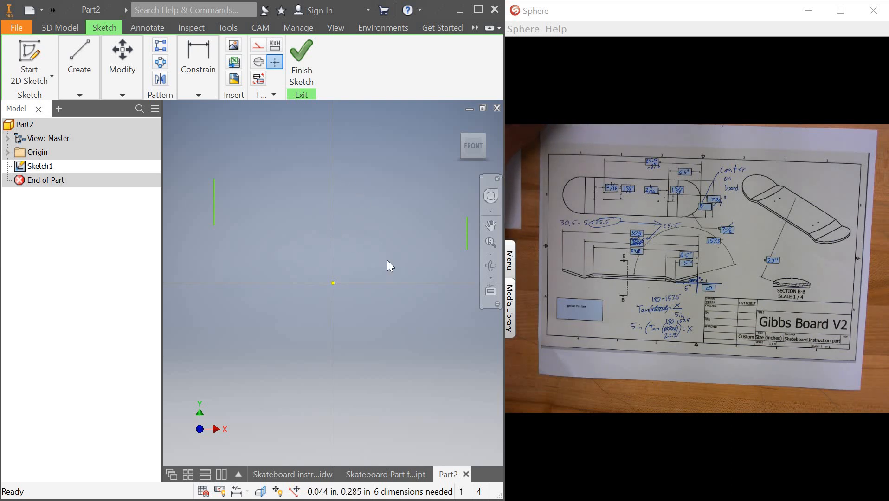
Dimension the vertical offset between the upper endpoints of the two lines and set it to 0.
{"action": "left_click", "coordinate": [198, 94]}
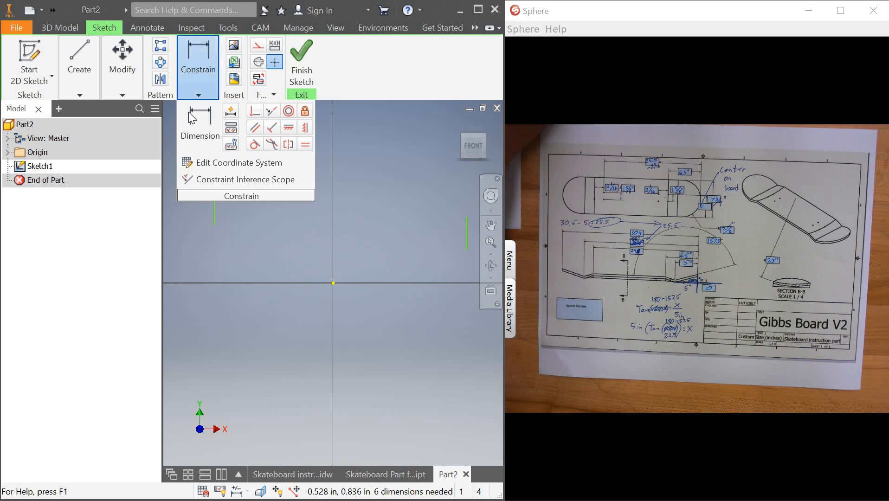
{"action": "left_click", "coordinate": [192, 136]}
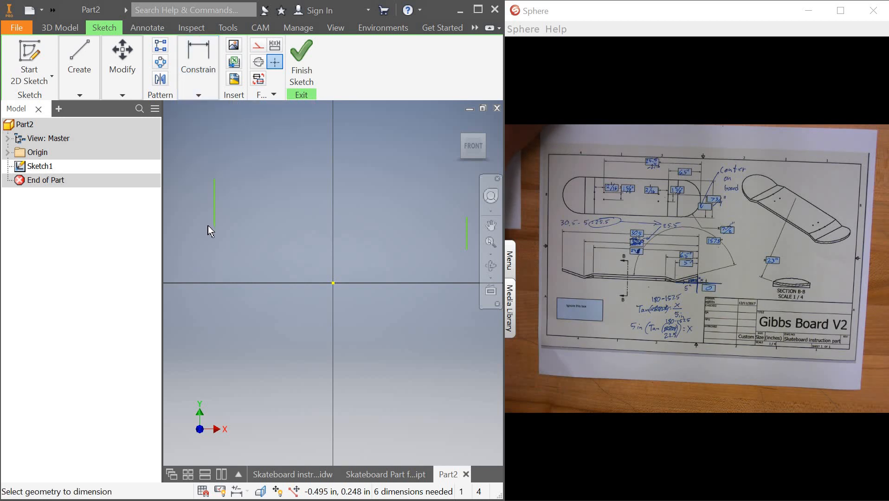
{"action": "left_click", "coordinate": [215, 179]}
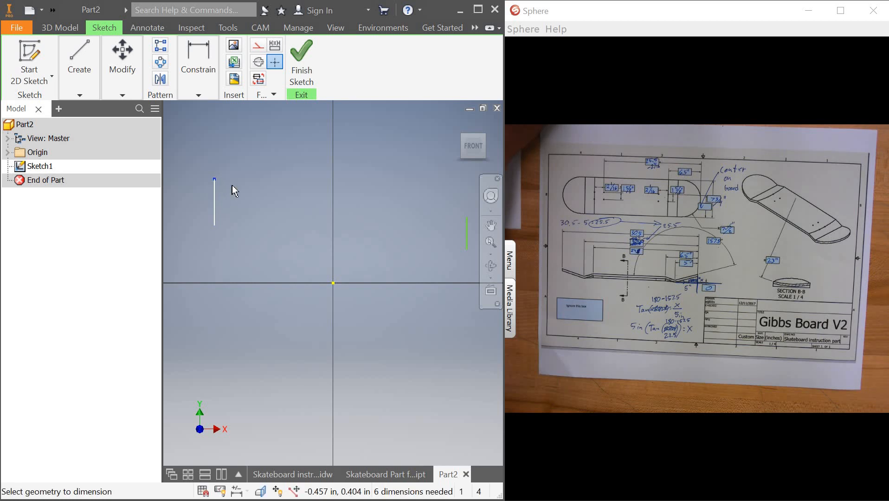
{"action": "left_click", "coordinate": [467, 217]}
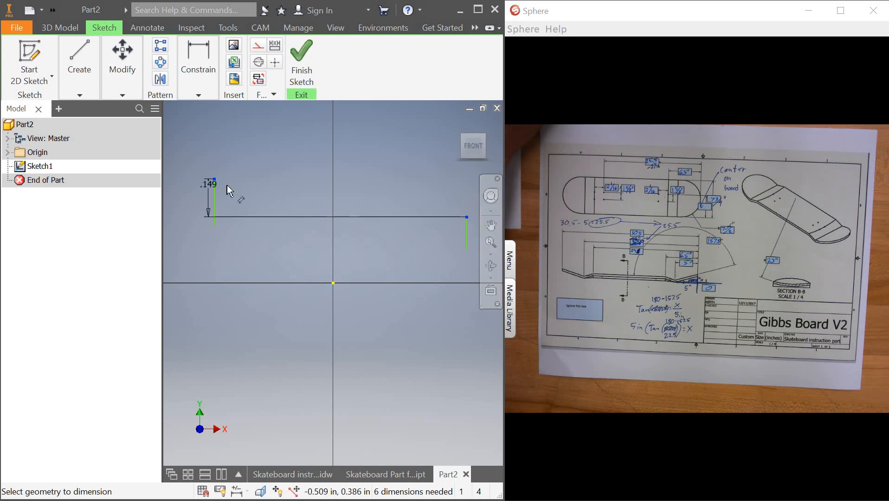
{"action": "left_click", "coordinate": [196, 202]}
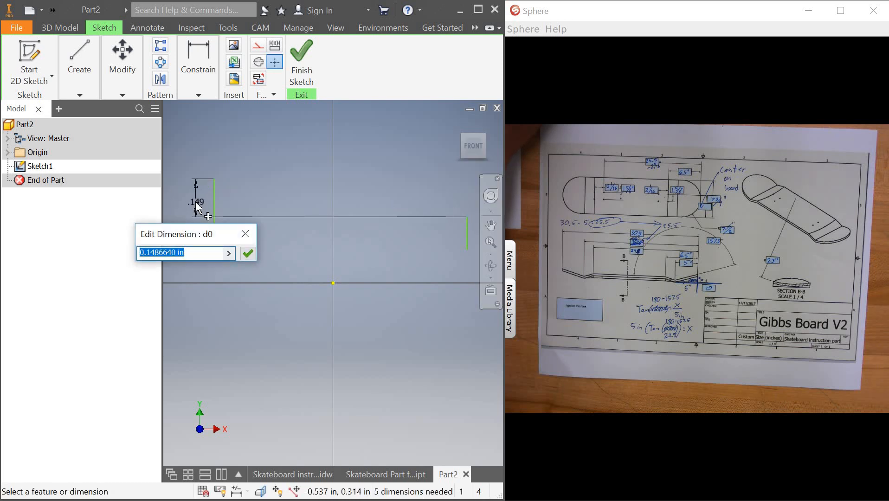
{"action": "type", "text": "0"}
{"action": "key", "text": "Return"}
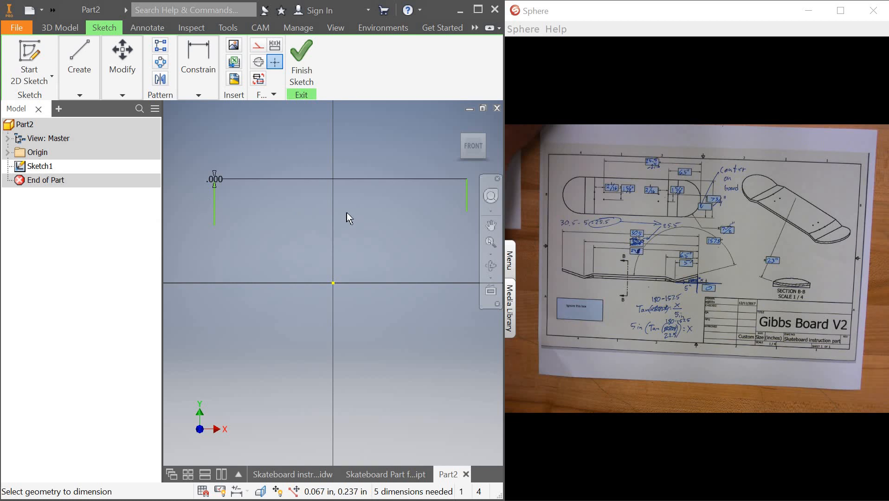
{"action": "double_click", "coordinate": [218, 180]}
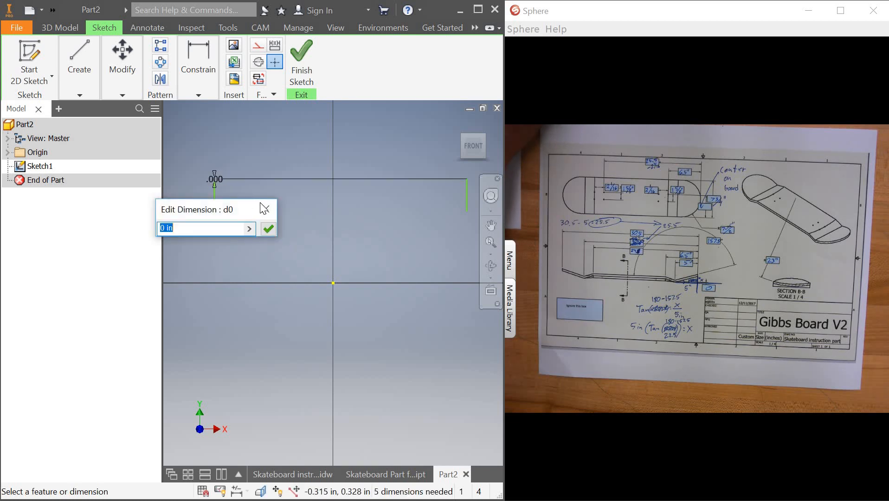
{"action": "left_click", "coordinate": [265, 206]}
{"action": "double_click", "coordinate": [218, 180]}
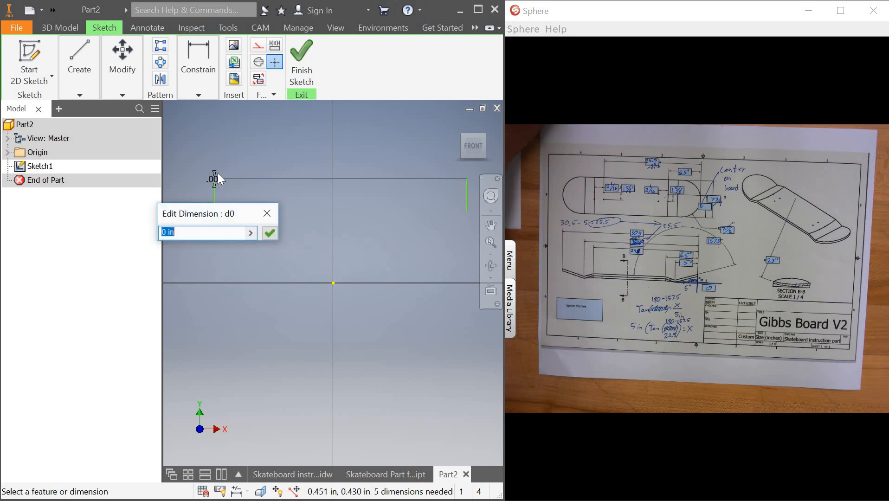
{"action": "left_click", "coordinate": [271, 214]}
Leave the Dimension command and reposition the zero offset dimension above and between the two vertical lines.
{"action": "right_click", "coordinate": [271, 213]}
{"action": "left_click", "coordinate": [315, 211]}
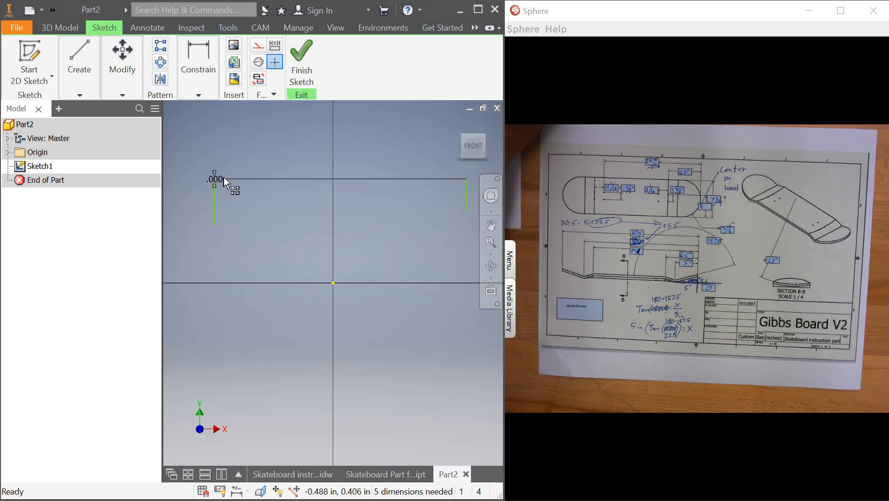
{"action": "left_click_drag", "start_coordinate": [223, 177], "coordinate": [235, 153]}
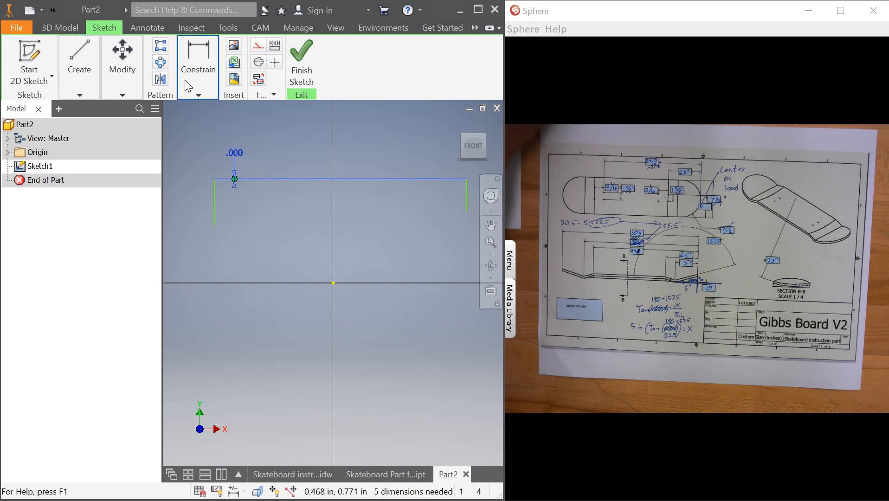
Dimension the length of the left vertical line and set it to 0.5 in.
{"action": "left_click", "coordinate": [198, 58]}
{"action": "left_click", "coordinate": [197, 128]}
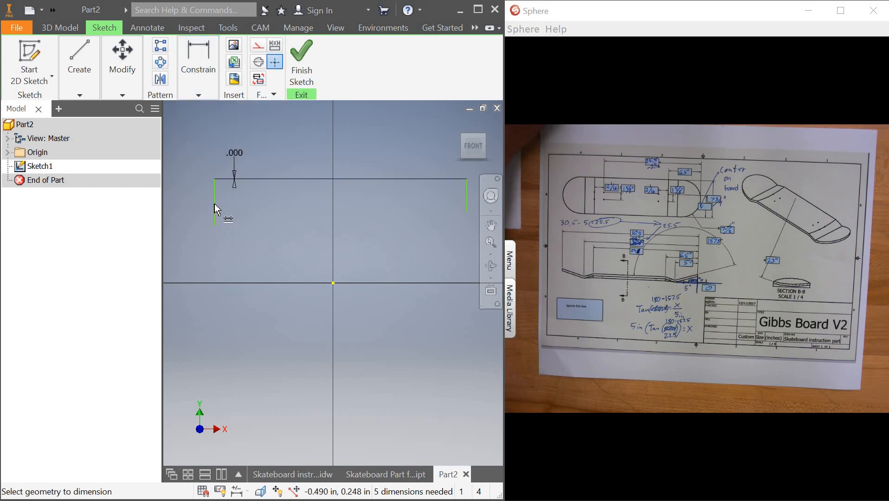
{"action": "left_click", "coordinate": [215, 205]}
{"action": "left_click", "coordinate": [189, 201]}
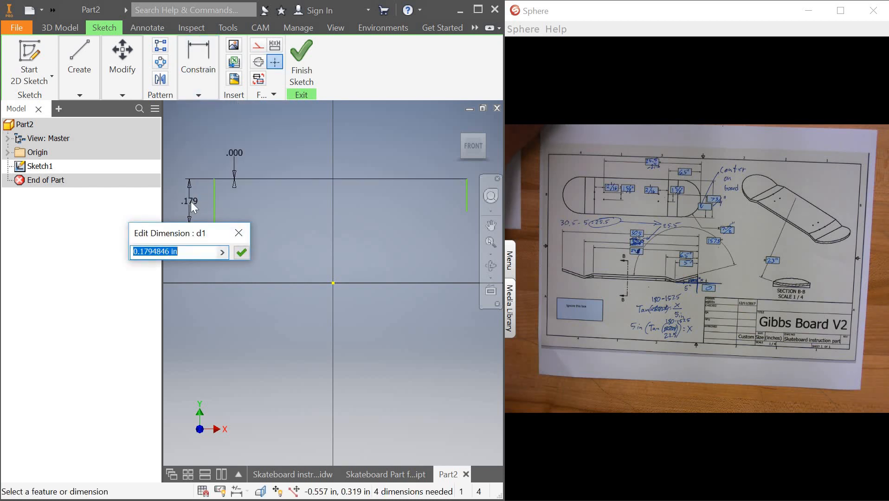
{"action": "type", "text": ".55"}
{"action": "key", "text": "Return"}
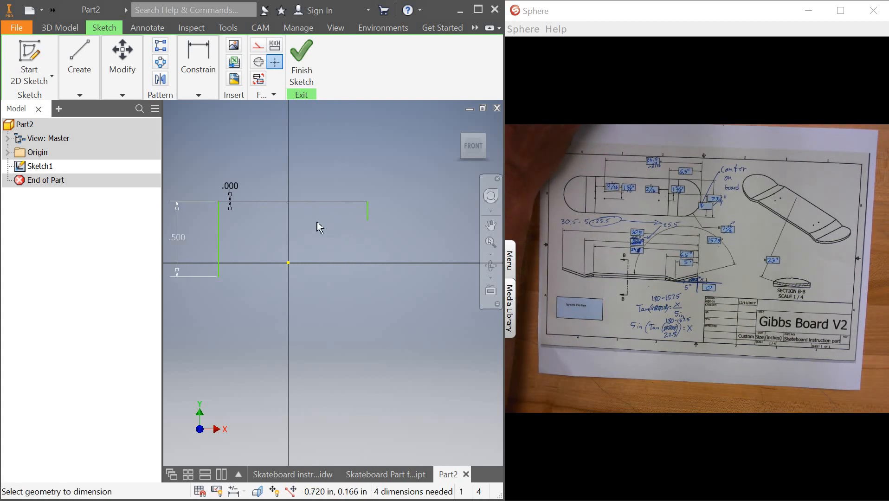
Dimension the length of the right vertical line and link it to the left line's dimension with =d1.
{"action": "left_click", "coordinate": [367, 215]}
{"action": "left_click", "coordinate": [415, 203]}
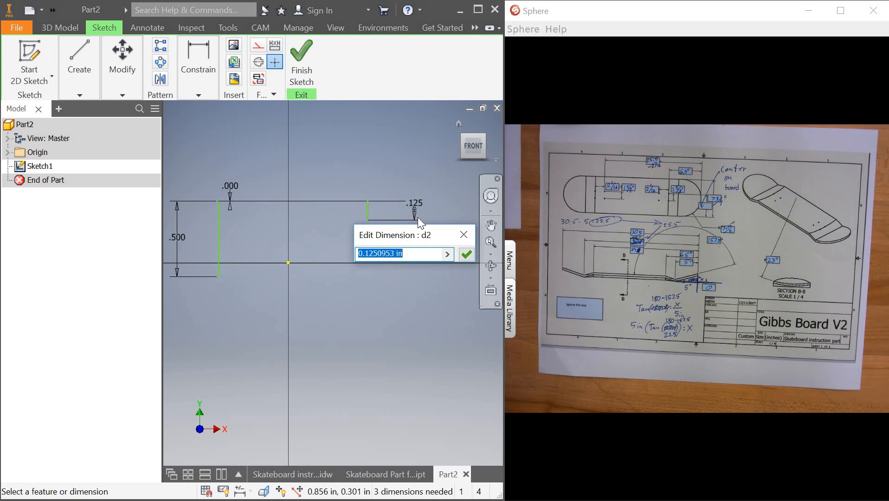
{"action": "type", "text": "=d1"}
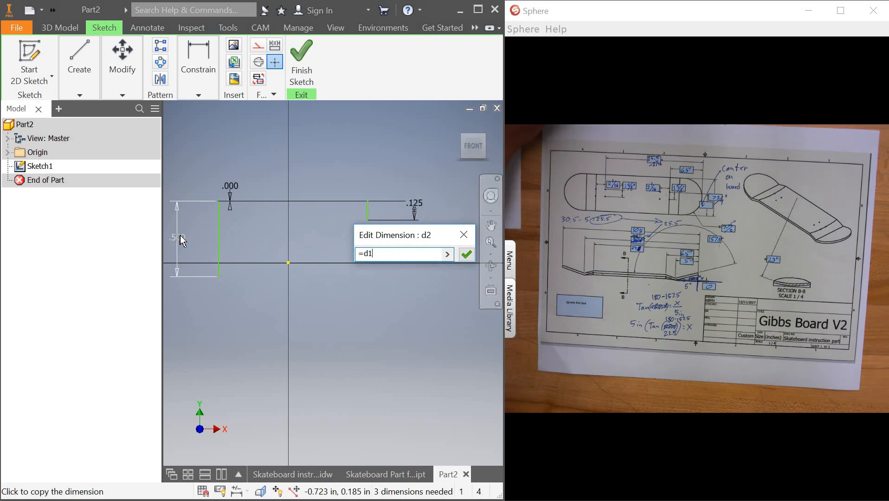
{"action": "key", "text": "Return"}
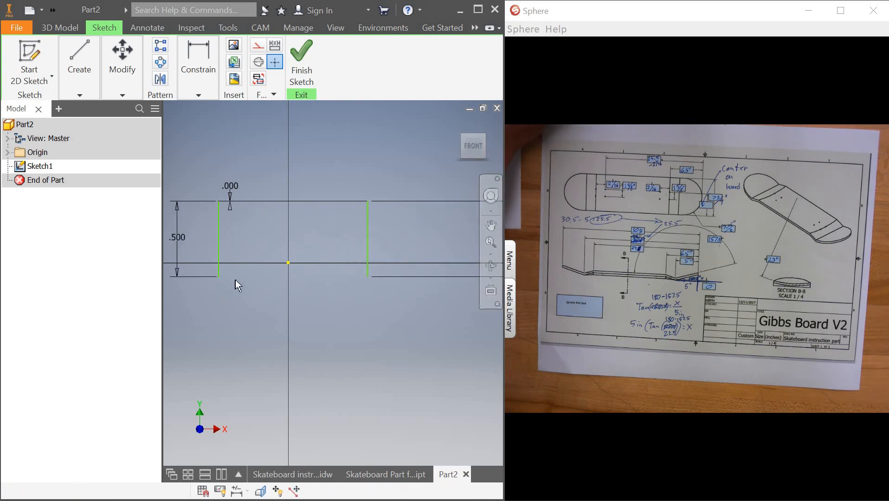
{"action": "scroll", "coordinate": [294, 266], "scroll_direction": "up", "scroll_amount": 3}
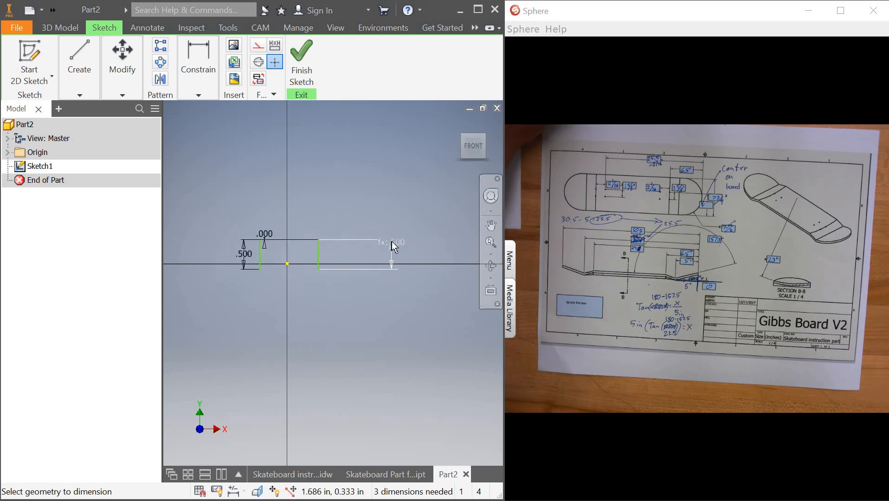
{"action": "scroll", "coordinate": [299, 239], "scroll_direction": "up", "scroll_amount": 2}
{"action": "scroll", "coordinate": [279, 246], "scroll_direction": "down", "scroll_amount": 4}
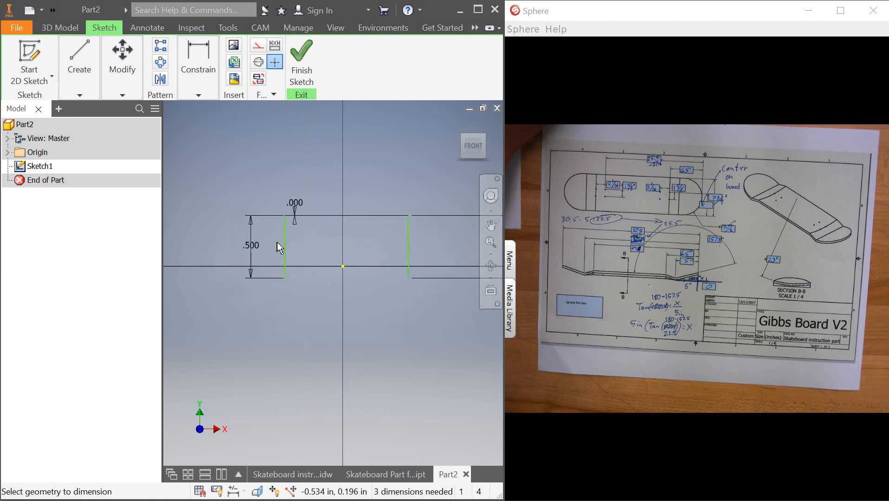
{"action": "scroll", "coordinate": [277, 242], "scroll_direction": "up", "scroll_amount": 2}
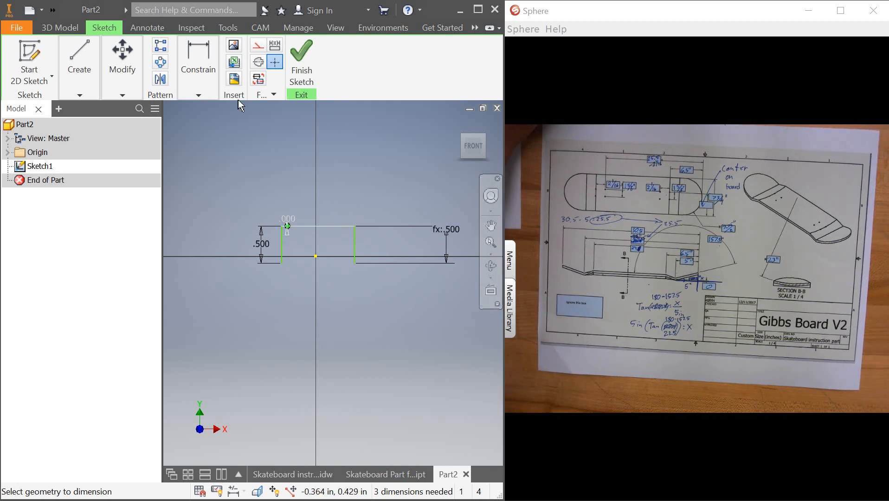
Dimension the horizontal distance between the two vertical lines and set it to 7.75 in.
{"action": "left_click", "coordinate": [203, 55]}
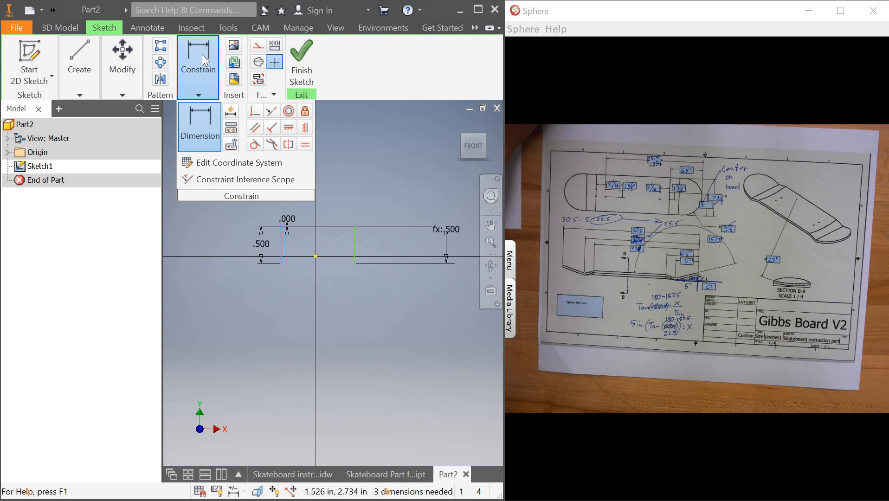
{"action": "left_click", "coordinate": [282, 245]}
{"action": "left_click", "coordinate": [354, 244]}
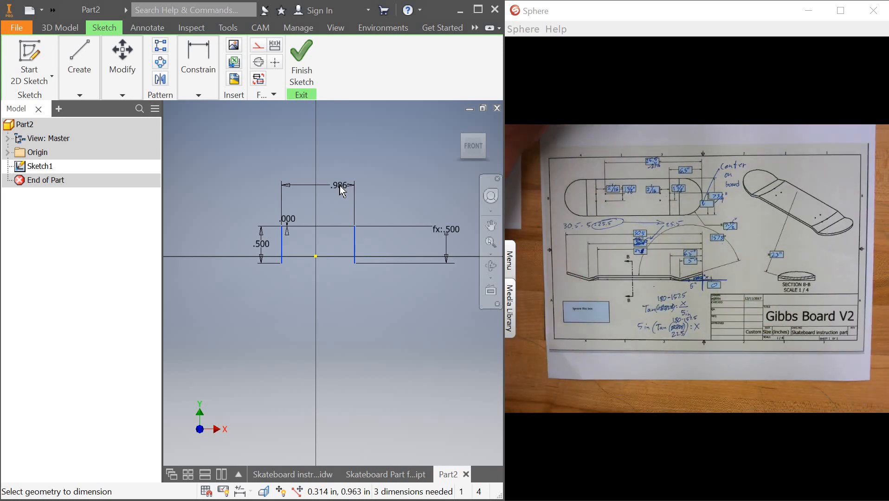
{"action": "left_click", "coordinate": [342, 186]}
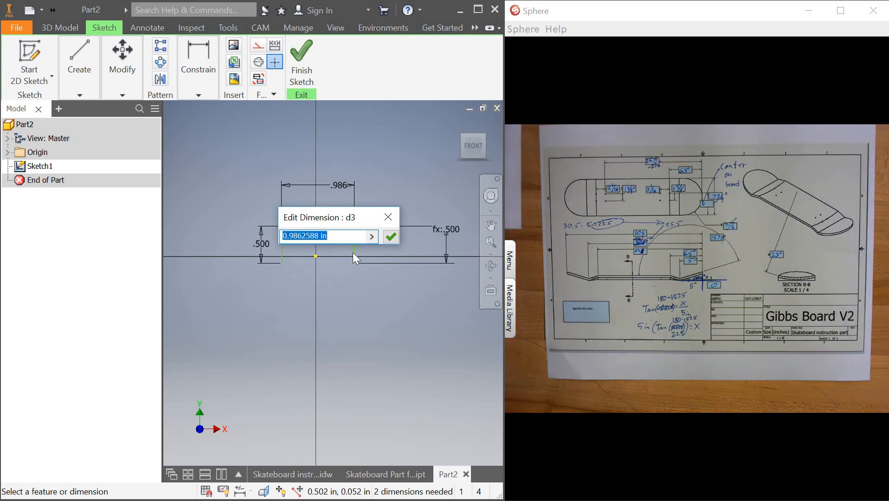
{"action": "type", "text": "7.75"}
{"action": "key", "text": "Return"}
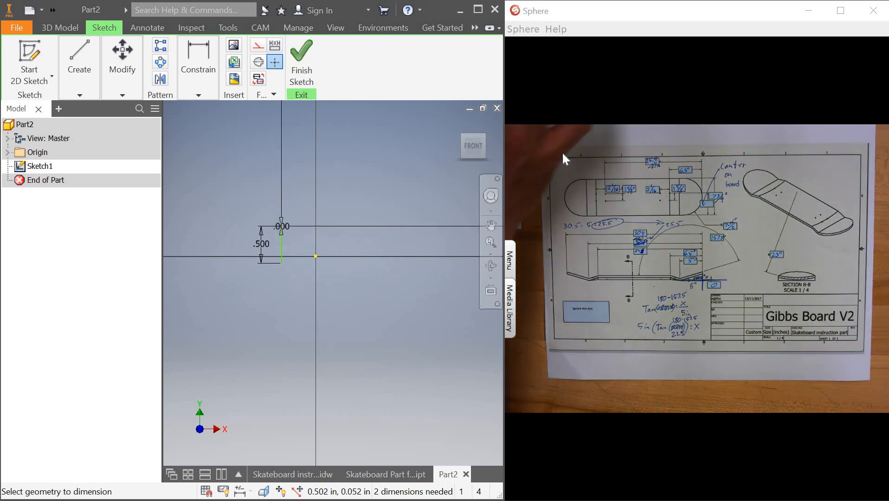
Draw a downward-bulging three-point arc of about 14.7 in radius between the lower endpoints of the right and left vertical lines.
{"action": "scroll", "coordinate": [455, 241], "scroll_direction": "up", "scroll_amount": 5}
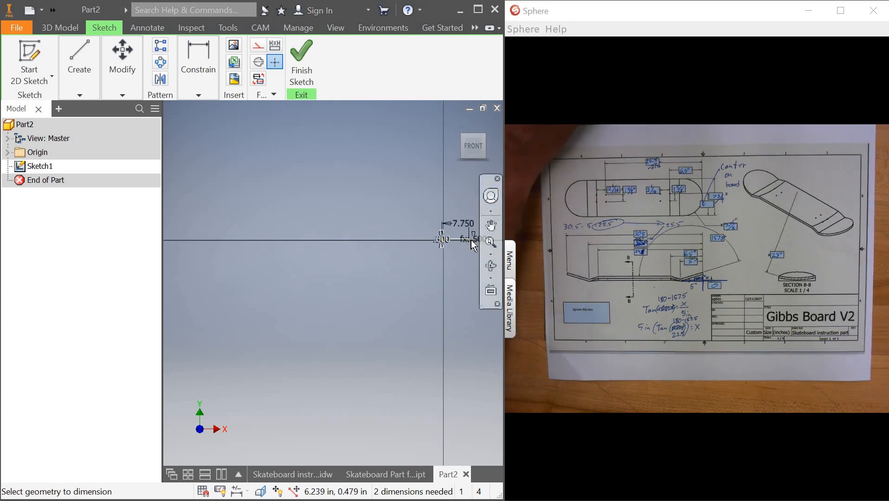
{"action": "scroll", "coordinate": [480, 239], "scroll_direction": "down", "scroll_amount": 6}
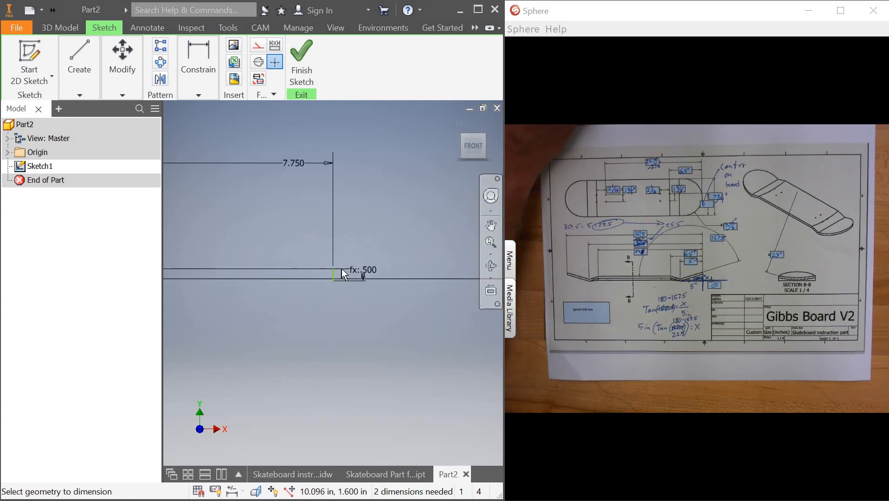
{"action": "scroll", "coordinate": [346, 264], "scroll_direction": "up", "scroll_amount": 3}
{"action": "scroll", "coordinate": [305, 263], "scroll_direction": "down", "scroll_amount": 4}
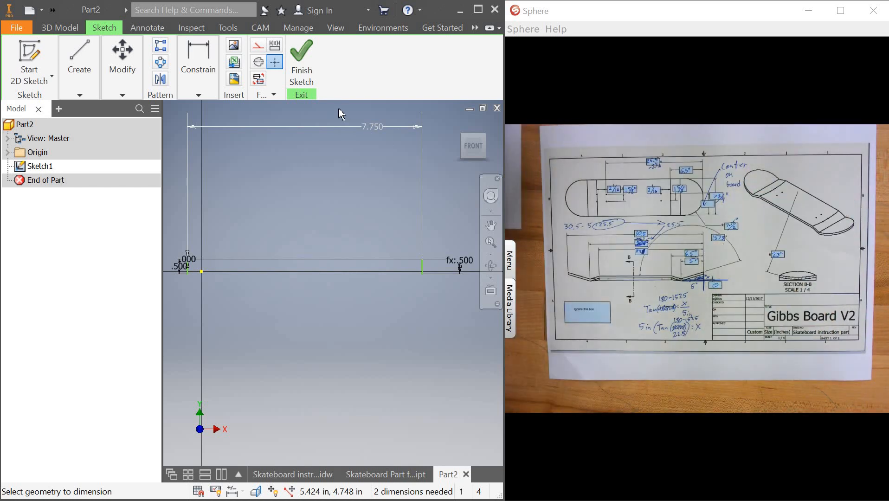
{"action": "left_click", "coordinate": [200, 74]}
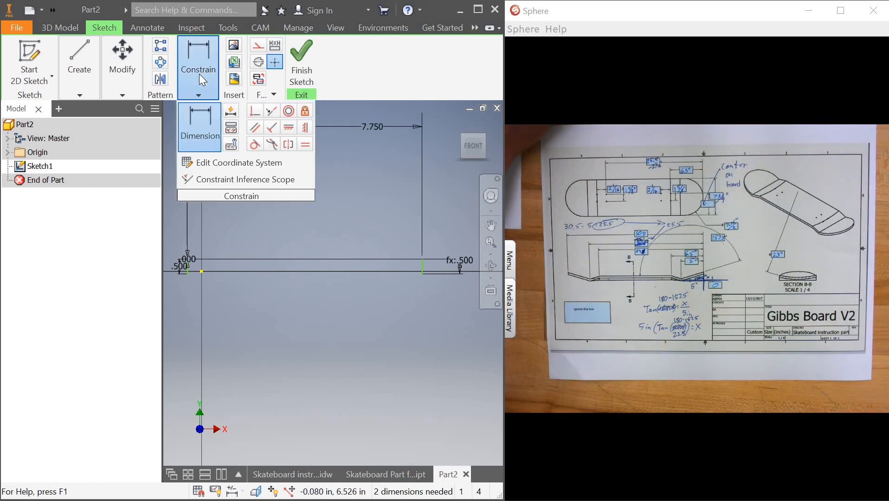
{"action": "left_click", "coordinate": [93, 94]}
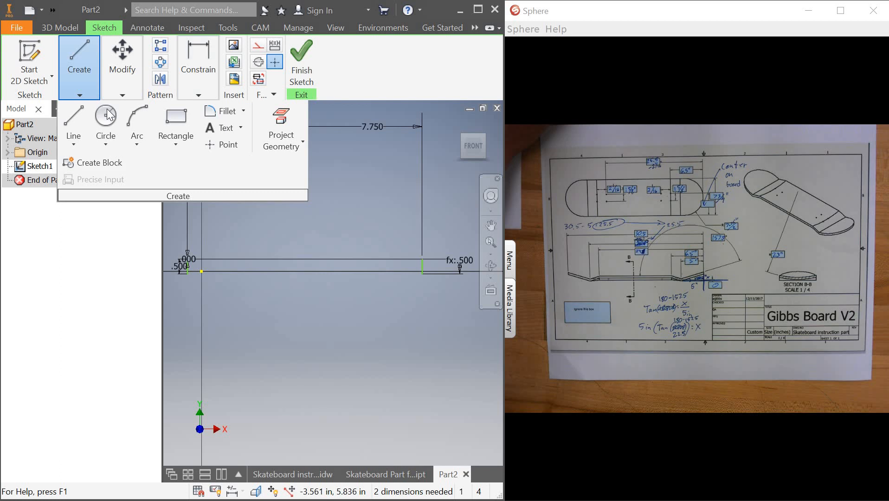
{"action": "left_click", "coordinate": [141, 121]}
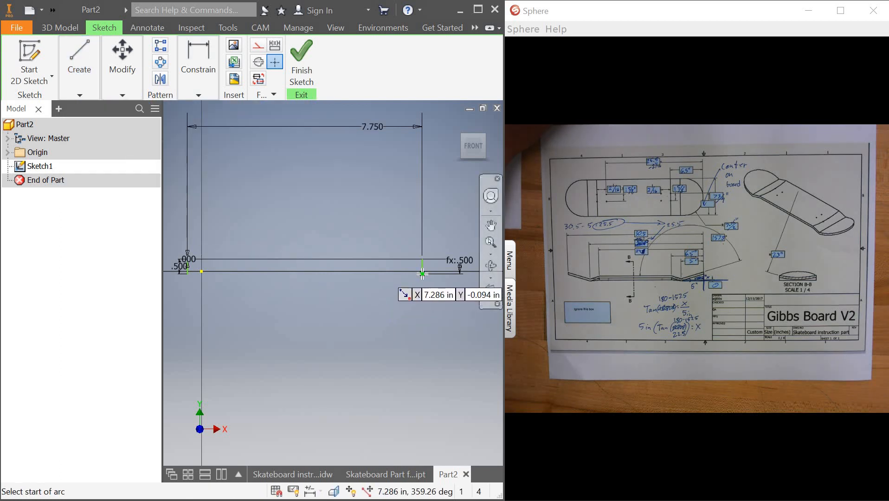
{"action": "left_click", "coordinate": [422, 274]}
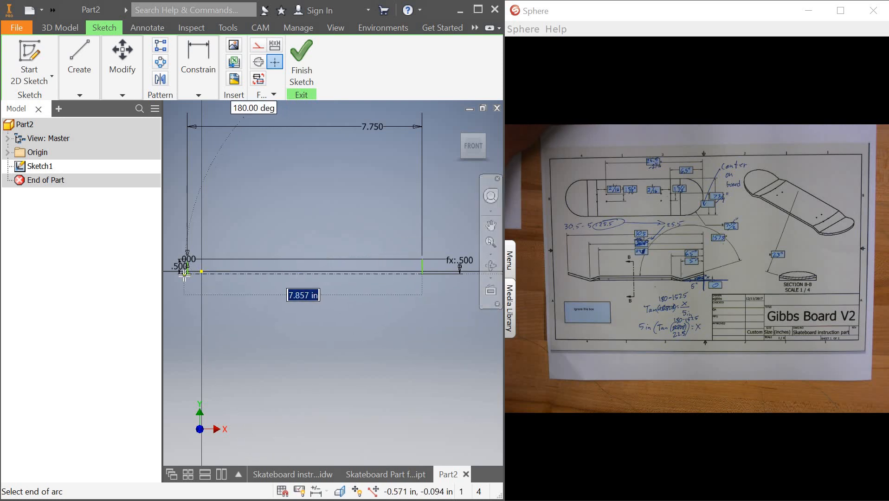
{"action": "scroll", "coordinate": [184, 272], "scroll_direction": "down", "scroll_amount": 5}
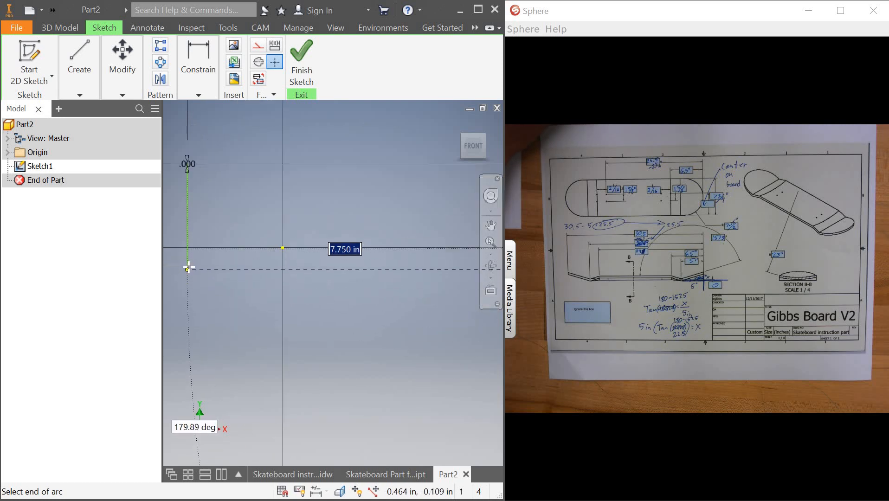
{"action": "left_click", "coordinate": [187, 268]}
{"action": "scroll", "coordinate": [304, 284], "scroll_direction": "up", "scroll_amount": 5}
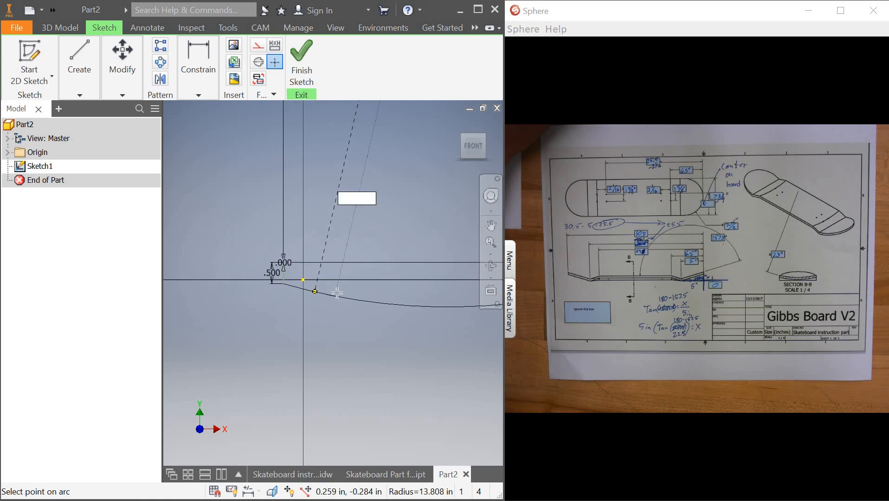
{"action": "left_click", "coordinate": [351, 297]}
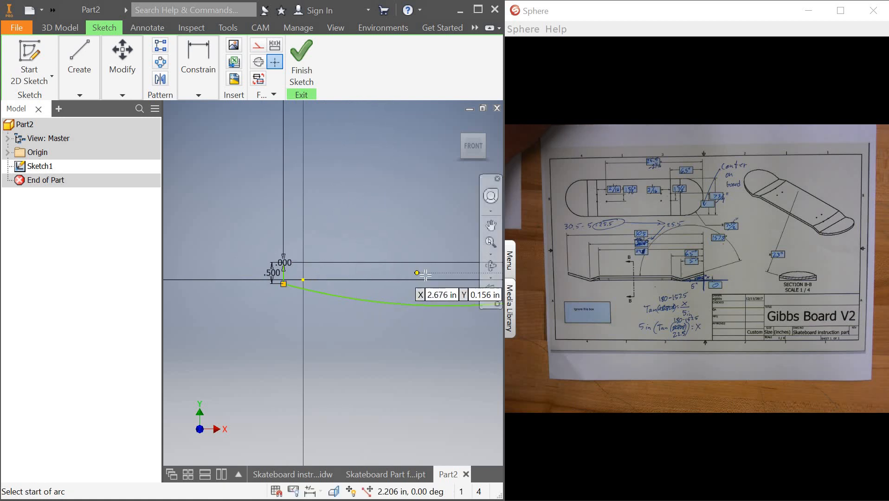
Draw a second downward-bulging arc of about 21 in radius between the upper endpoints of the two vertical lines, and leave the Arc command.
{"action": "scroll", "coordinate": [426, 275], "scroll_direction": "up", "scroll_amount": 5}
{"action": "scroll", "coordinate": [467, 273], "scroll_direction": "down", "scroll_amount": 3}
{"action": "scroll", "coordinate": [235, 274], "scroll_direction": "down", "scroll_amount": 2}
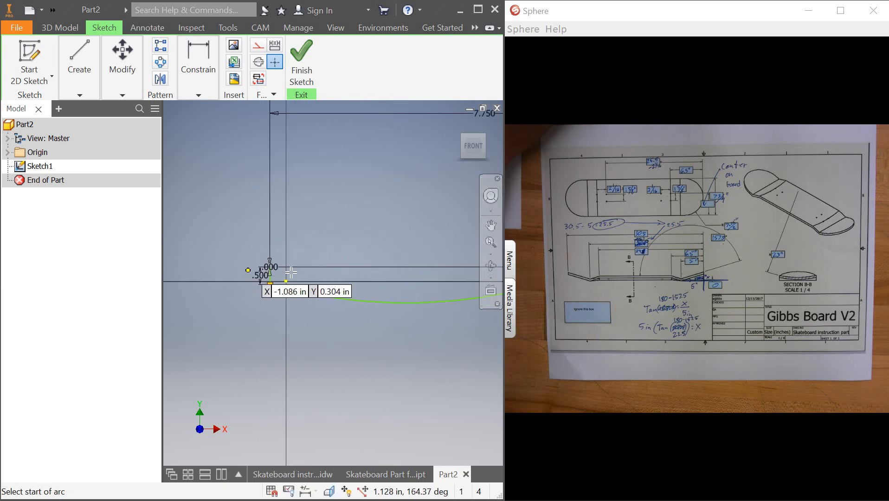
{"action": "scroll", "coordinate": [291, 272], "scroll_direction": "down", "scroll_amount": 2}
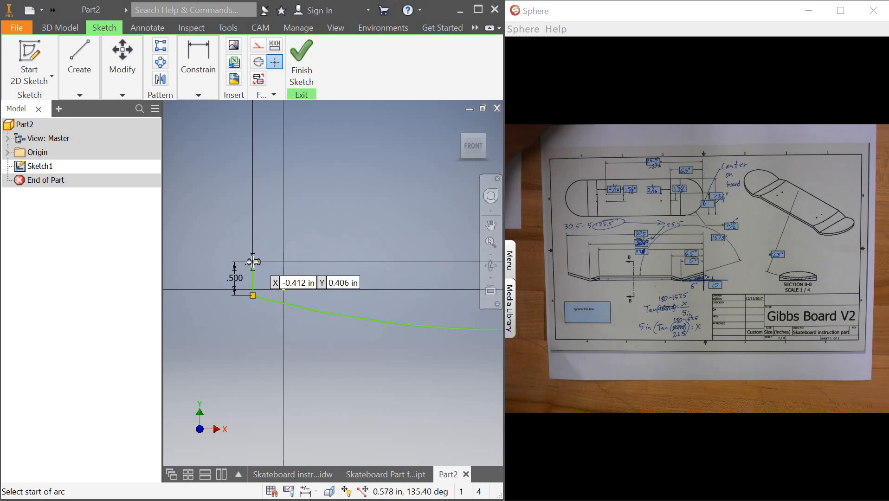
{"action": "scroll", "coordinate": [253, 262], "scroll_direction": "down", "scroll_amount": 5}
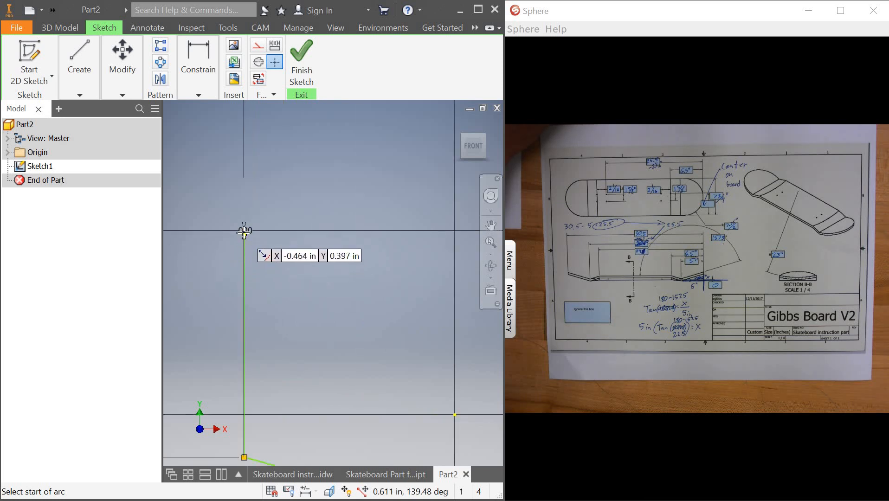
{"action": "left_click", "coordinate": [244, 231]}
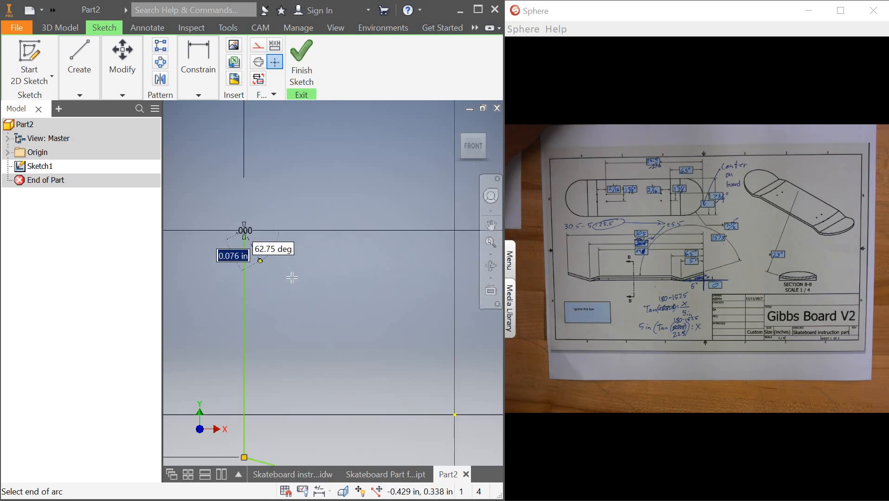
{"action": "scroll", "coordinate": [292, 283], "scroll_direction": "up", "scroll_amount": 5}
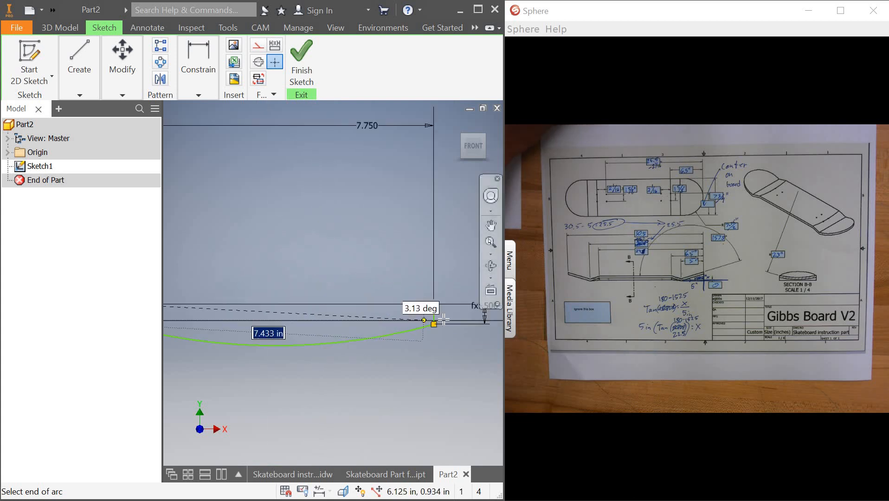
{"action": "scroll", "coordinate": [440, 311], "scroll_direction": "down", "scroll_amount": 2}
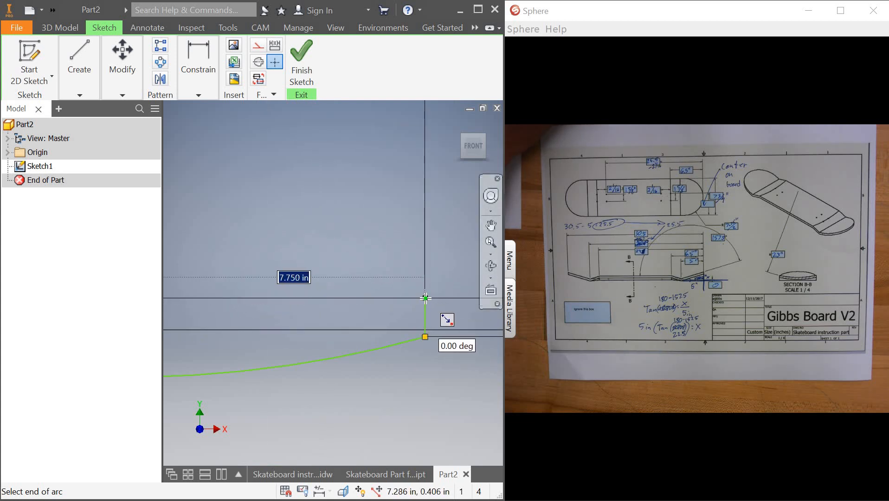
{"action": "left_click", "coordinate": [425, 298]}
{"action": "left_click", "coordinate": [360, 308]}
{"action": "scroll", "coordinate": [231, 324], "scroll_direction": "up", "scroll_amount": 3}
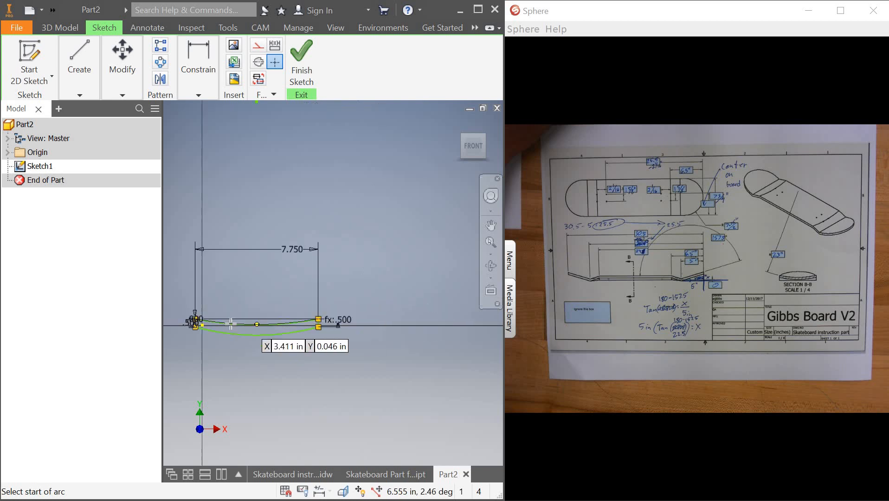
{"action": "scroll", "coordinate": [231, 323], "scroll_direction": "up", "scroll_amount": 2}
{"action": "scroll", "coordinate": [239, 323], "scroll_direction": "down", "scroll_amount": 1}
{"action": "scroll", "coordinate": [229, 325], "scroll_direction": "up", "scroll_amount": 4}
{"action": "scroll", "coordinate": [196, 320], "scroll_direction": "down", "scroll_amount": 4}
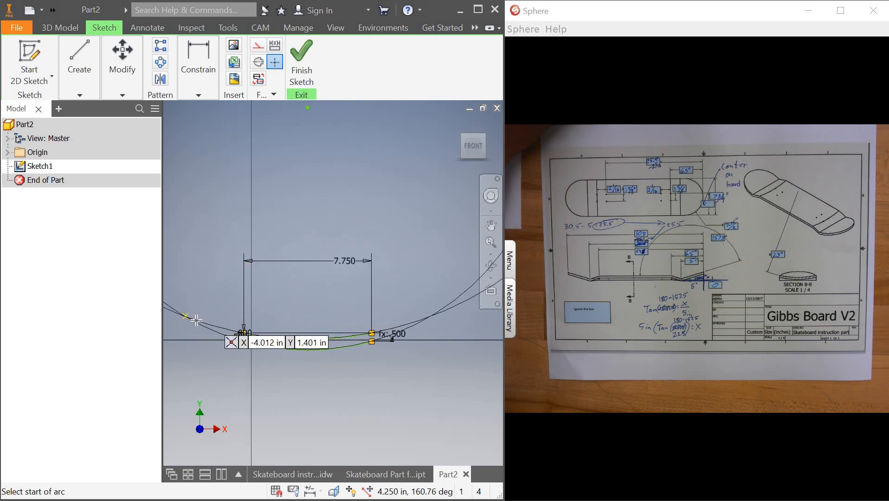
{"action": "right_click", "coordinate": [292, 225]}
{"action": "left_click", "coordinate": [350, 224]}
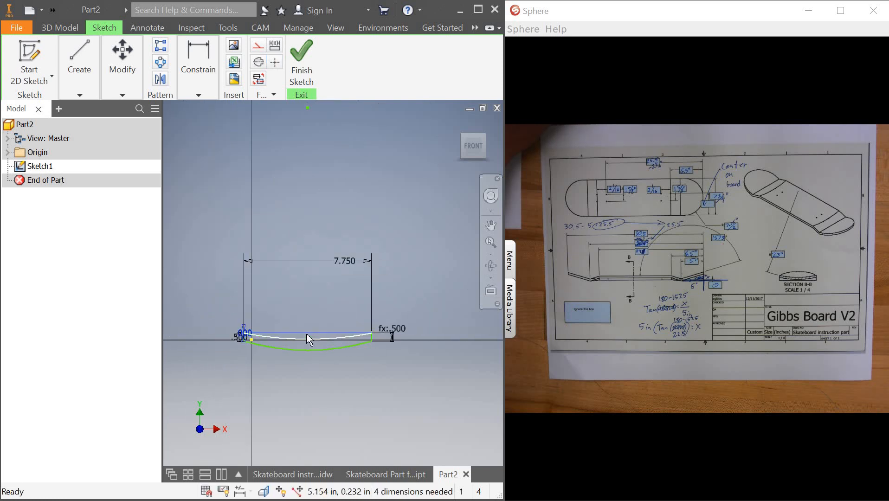
Dimension the upper arc's radius and set it to 23 in.
{"action": "scroll", "coordinate": [296, 335], "scroll_direction": "down", "scroll_amount": 3}
{"action": "left_click", "coordinate": [193, 64]}
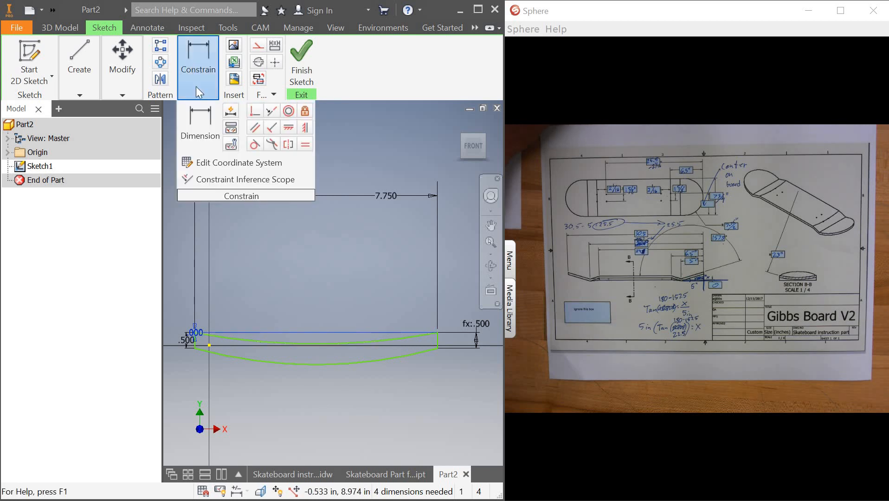
{"action": "left_click", "coordinate": [200, 121]}
{"action": "left_click", "coordinate": [279, 342]}
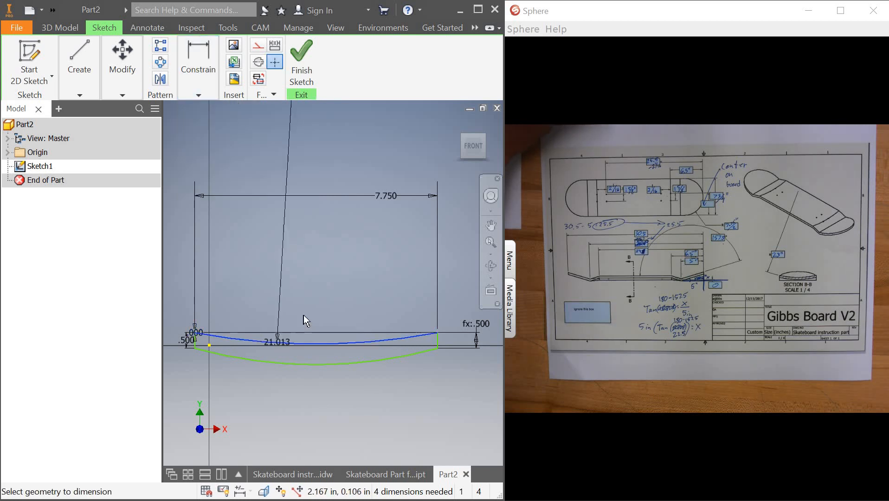
{"action": "left_click", "coordinate": [251, 276]}
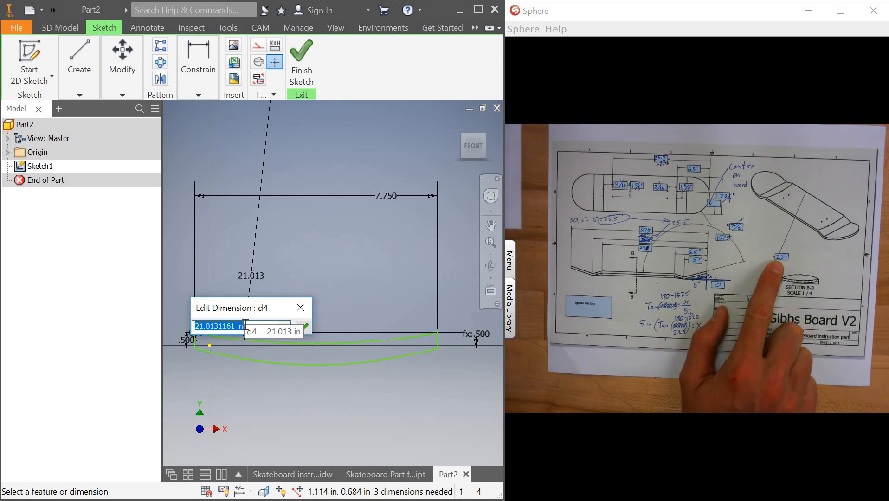
{"action": "type", "text": "23"}
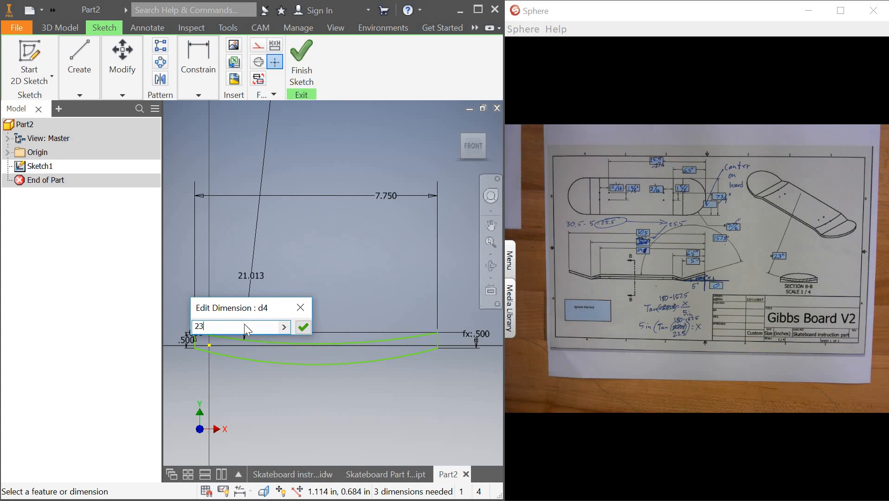
{"action": "key", "text": "Return"}
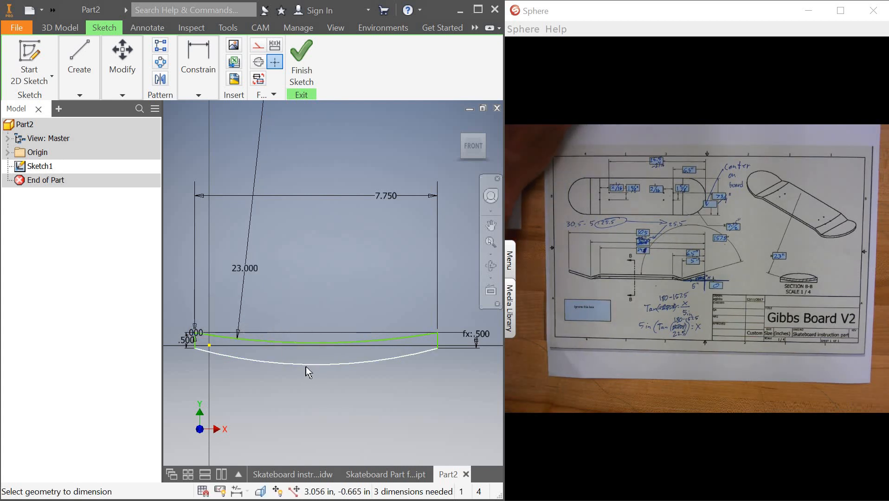
Dimension the lower arc's radius and link it to the upper arc's radius with =d4.
{"action": "left_click", "coordinate": [305, 365]}
{"action": "left_click", "coordinate": [302, 313]}
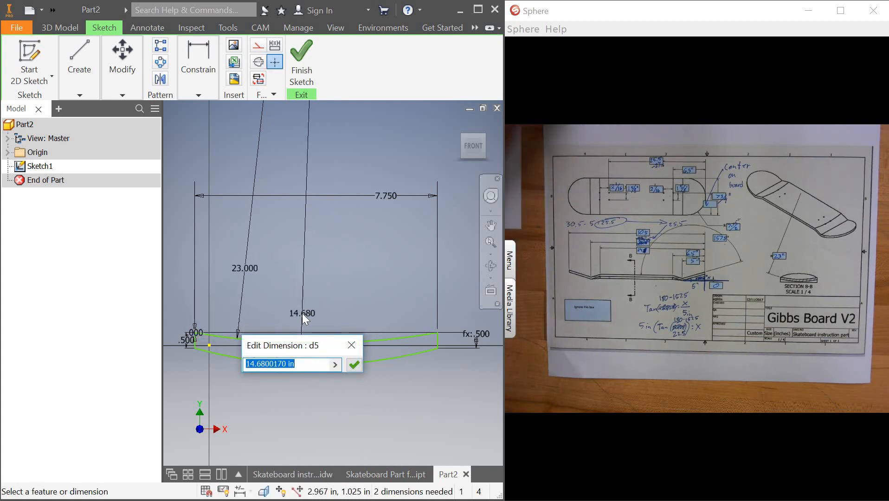
{"action": "type", "text": "=d4"}
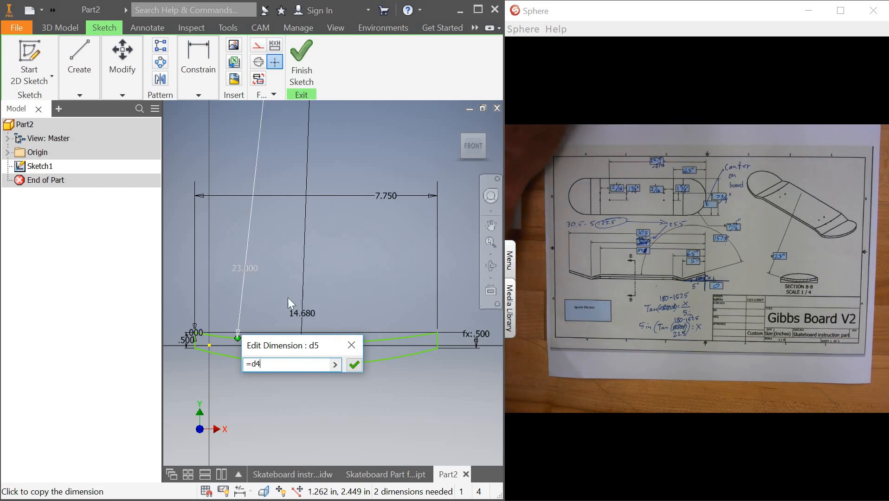
{"action": "left_click", "coordinate": [353, 365]}
Change the upper arc's radius dimension to 25 in to drive the linked lower arc.
{"action": "left_click", "coordinate": [249, 273]}
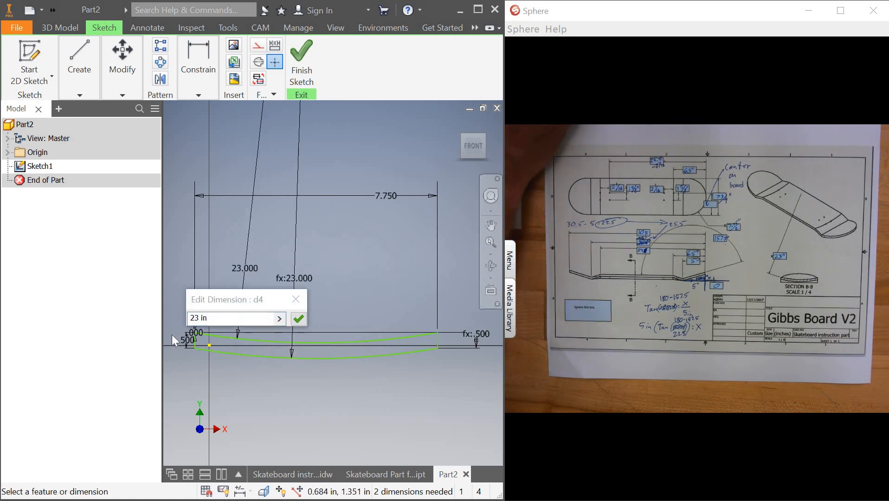
{"action": "left_click", "coordinate": [199, 318]}
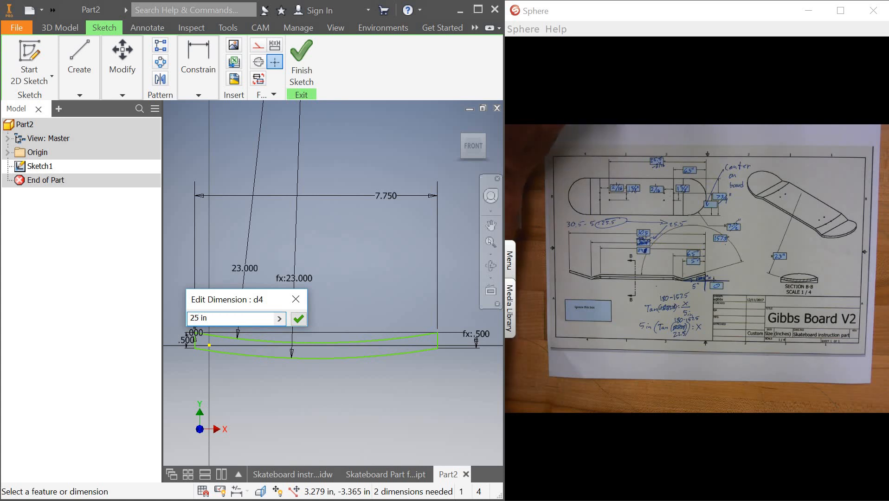
{"action": "key", "text": "Return"}
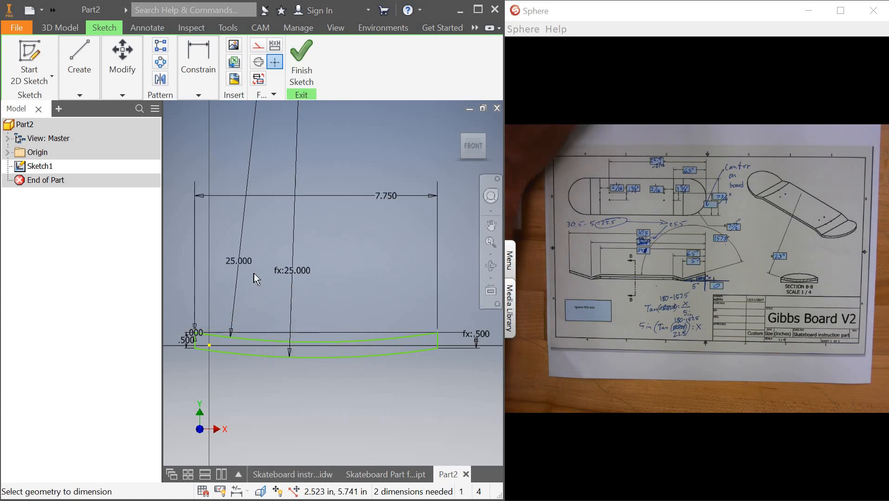
Set the upper arc's radius dimension to 23 in and finish the cross-section sketch.
{"action": "double_click", "coordinate": [246, 264]}
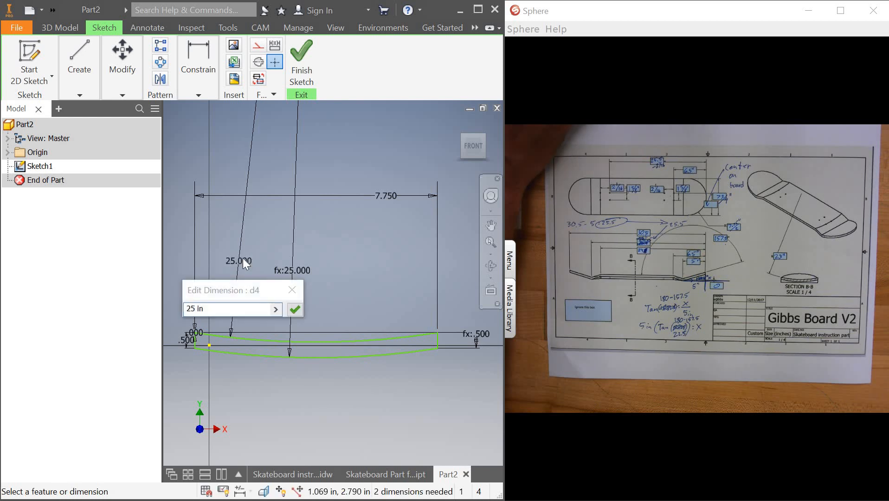
{"action": "left_click", "coordinate": [193, 308]}
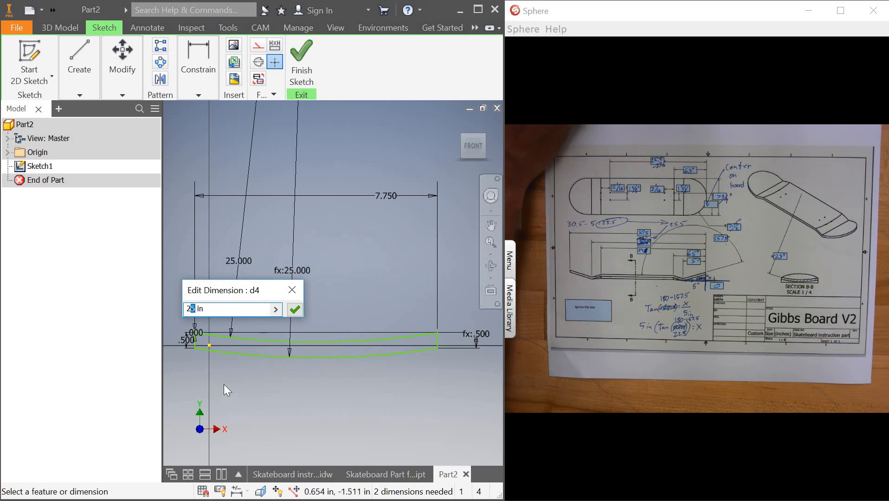
{"action": "key", "text": "Return"}
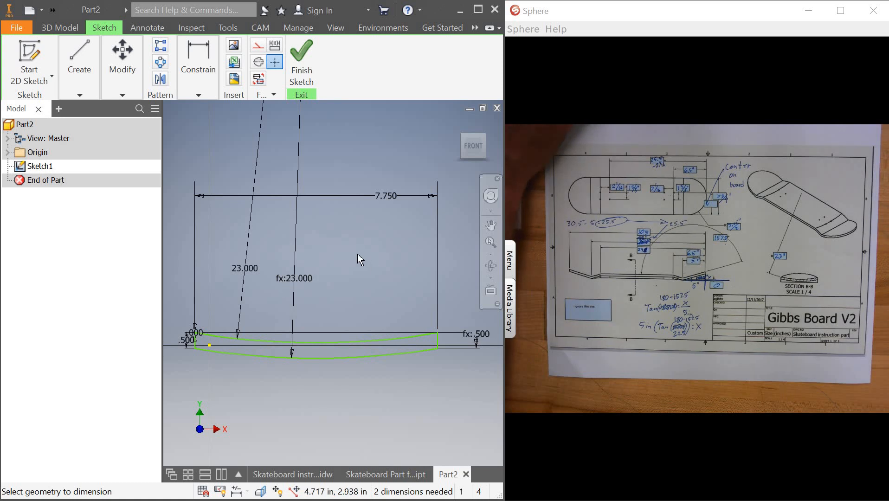
{"action": "scroll", "coordinate": [381, 301], "scroll_direction": "down", "scroll_amount": 2}
{"action": "scroll", "coordinate": [355, 295], "scroll_direction": "up", "scroll_amount": 3}
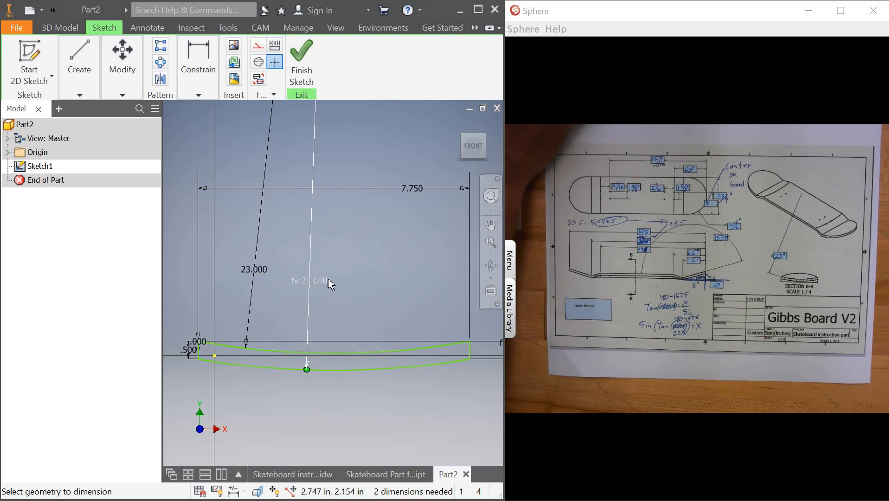
{"action": "left_click", "coordinate": [302, 63]}
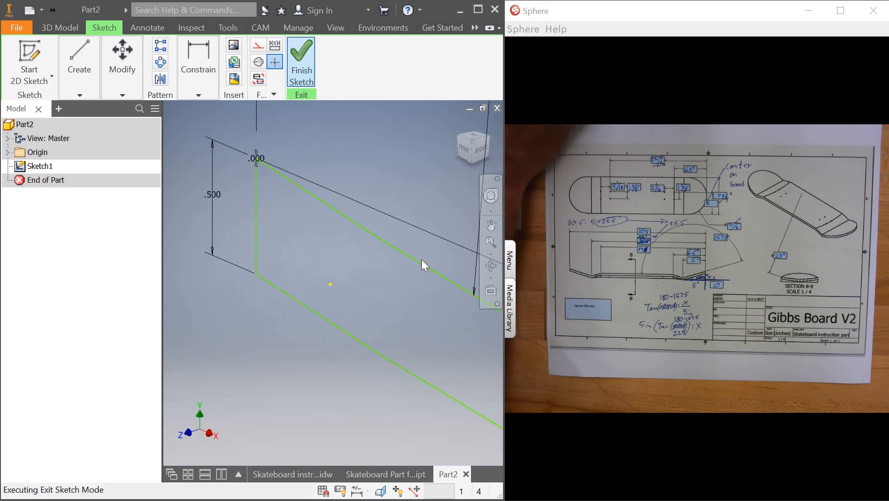
Extrude the curved cross-section profile by a distance of (24-6.5)/2.
{"action": "scroll", "coordinate": [383, 223], "scroll_direction": "up", "scroll_amount": 5}
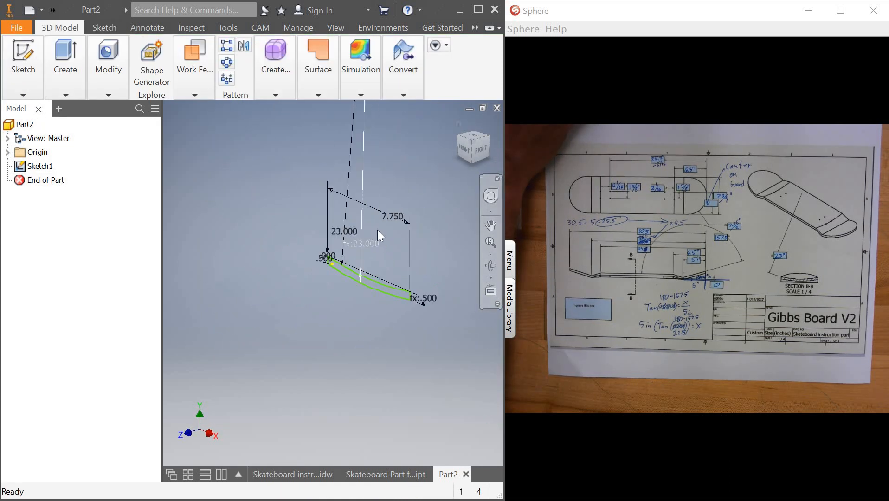
{"action": "left_click", "coordinate": [61, 55]}
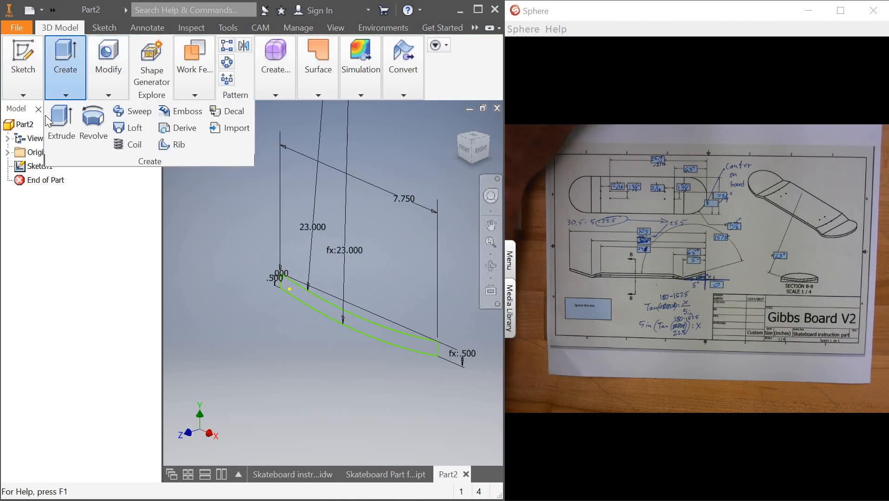
{"action": "left_click", "coordinate": [57, 119]}
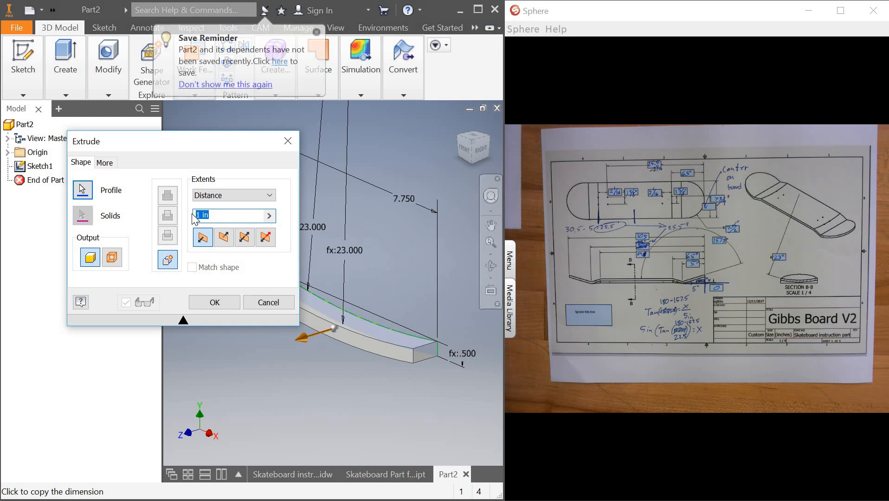
{"action": "type", "text": "(24-"}
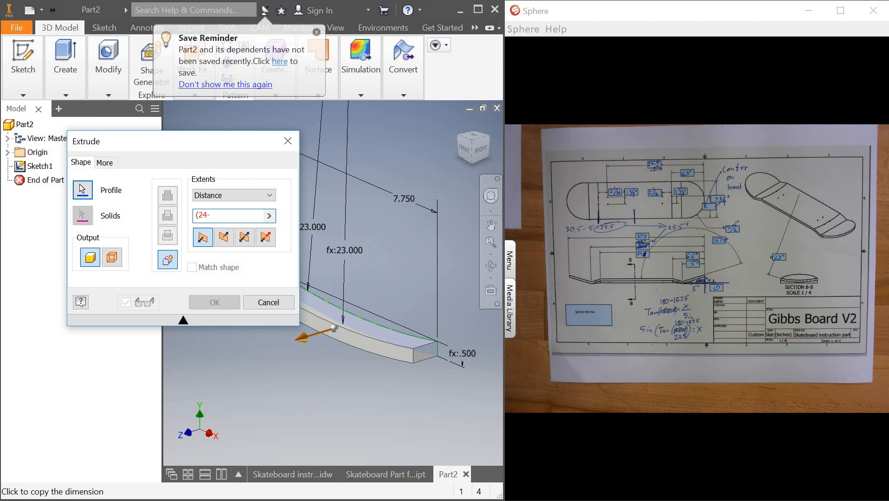
{"action": "type", "text": "6.5"}
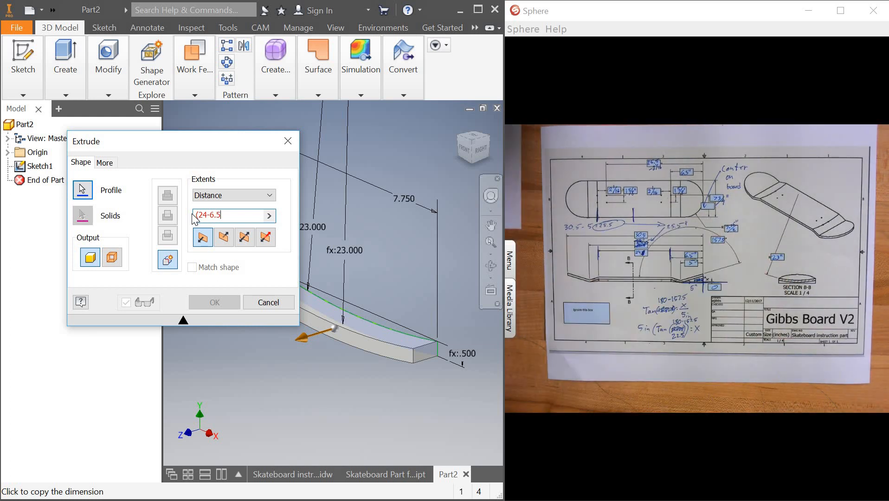
{"action": "type", "text": ")"}
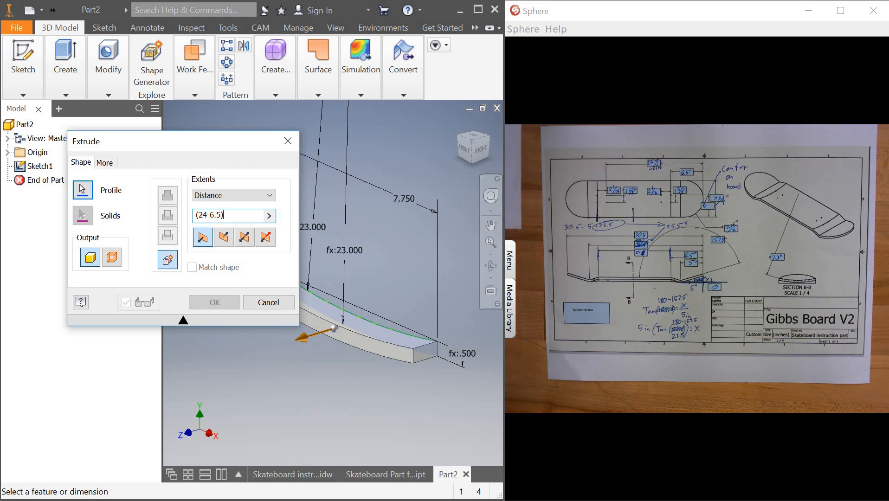
{"action": "type", "text": "/2"}
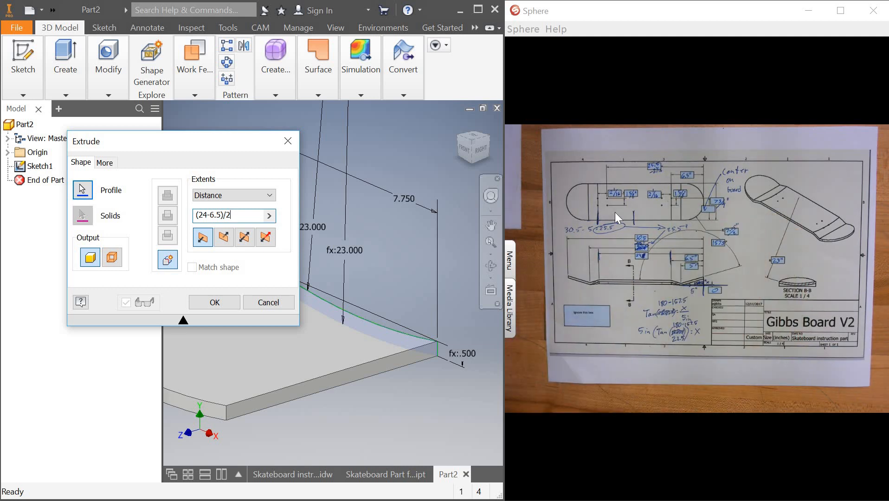
{"action": "key", "text": "Return"}
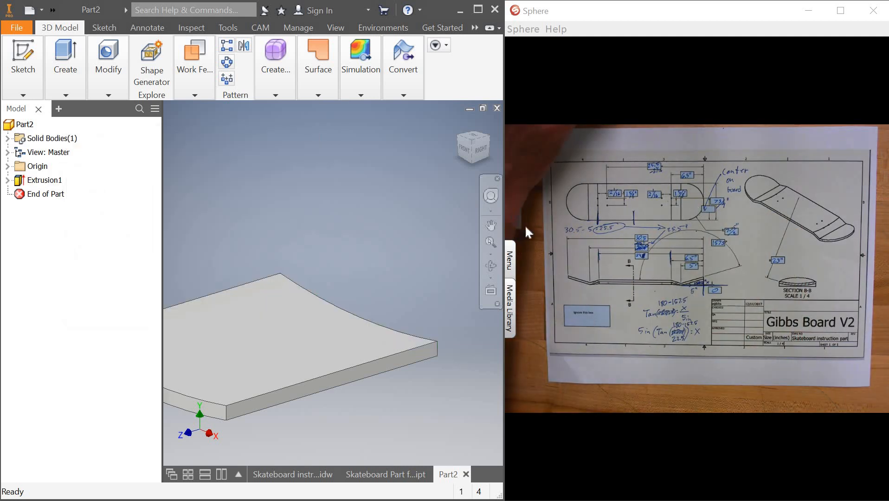
Start a new sketch on the curved front end face of the extruded deck body.
{"action": "scroll", "coordinate": [242, 335], "scroll_direction": "down", "scroll_amount": 3}
{"action": "scroll", "coordinate": [182, 352], "scroll_direction": "up", "scroll_amount": 2}
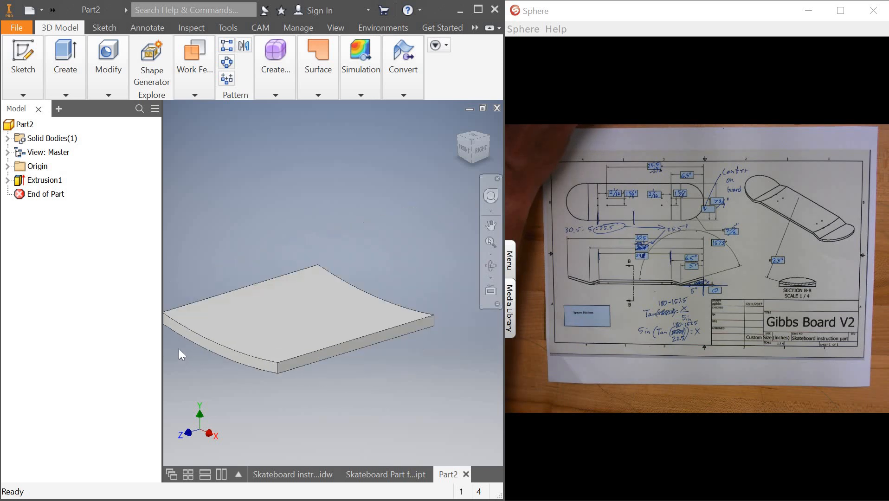
{"action": "scroll", "coordinate": [174, 350], "scroll_direction": "down", "scroll_amount": 5}
{"action": "scroll", "coordinate": [170, 351], "scroll_direction": "up", "scroll_amount": 5}
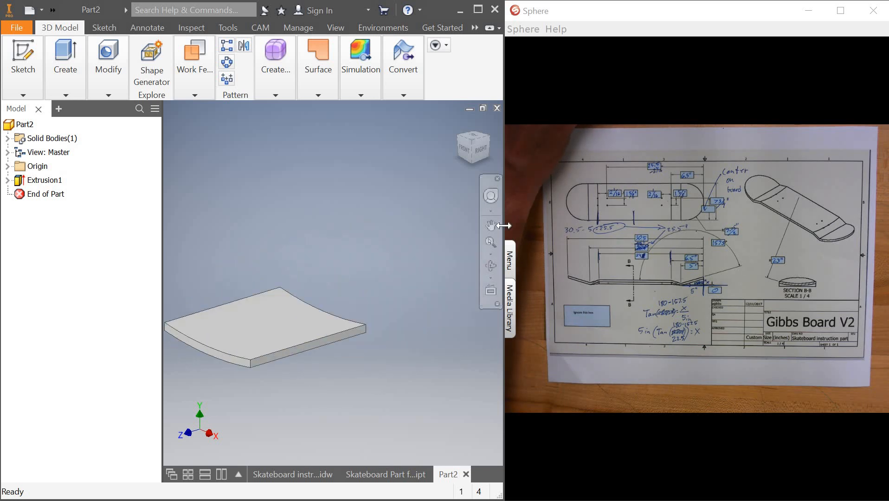
{"action": "left_click_drag", "start_coordinate": [301, 298], "coordinate": [346, 253]}
{"action": "right_click", "coordinate": [305, 207]}
{"action": "left_click", "coordinate": [365, 207]}
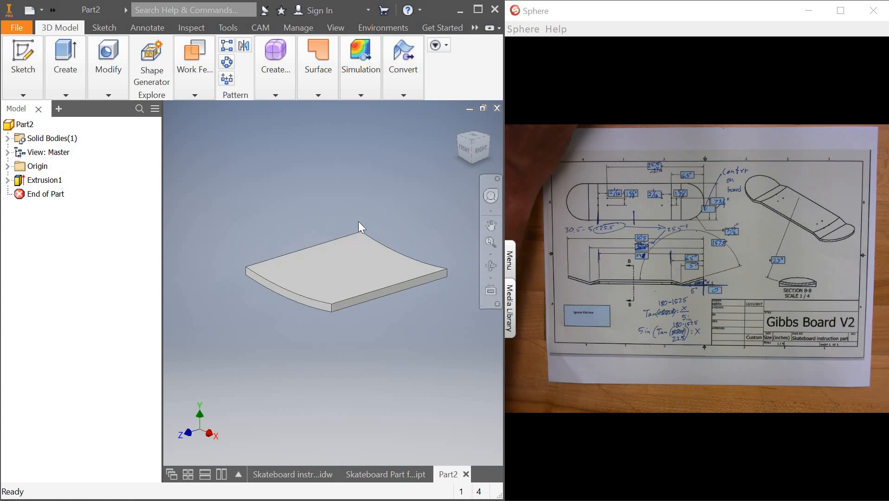
{"action": "left_click", "coordinate": [46, 53]}
{"action": "left_click", "coordinate": [23, 56]}
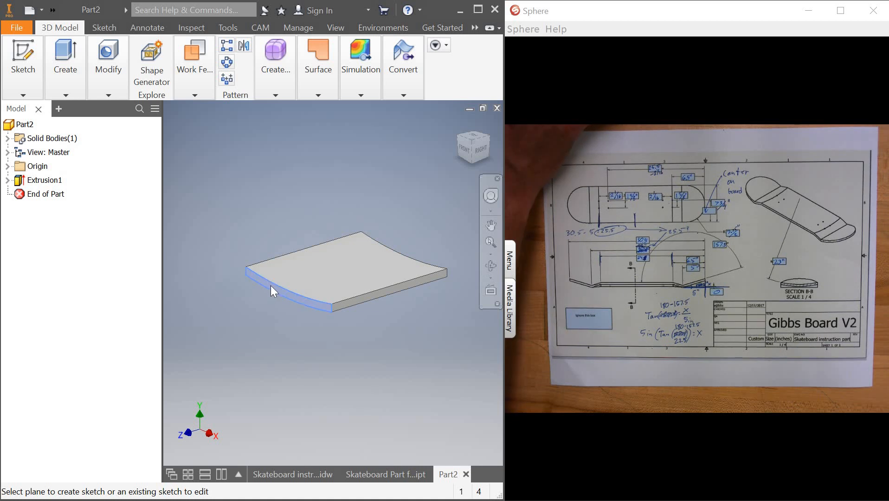
{"action": "left_click", "coordinate": [271, 286]}
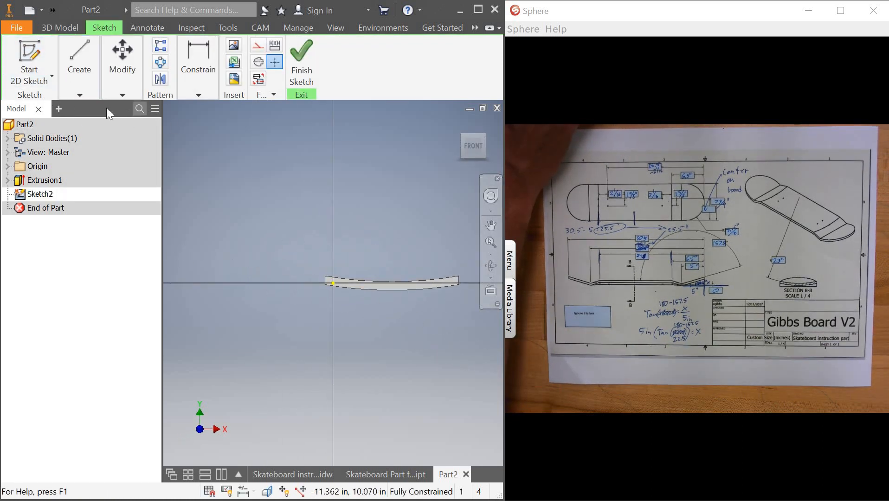
Project the outline of the curved end face into the sketch and finish the sketch.
{"action": "left_click", "coordinate": [192, 90]}
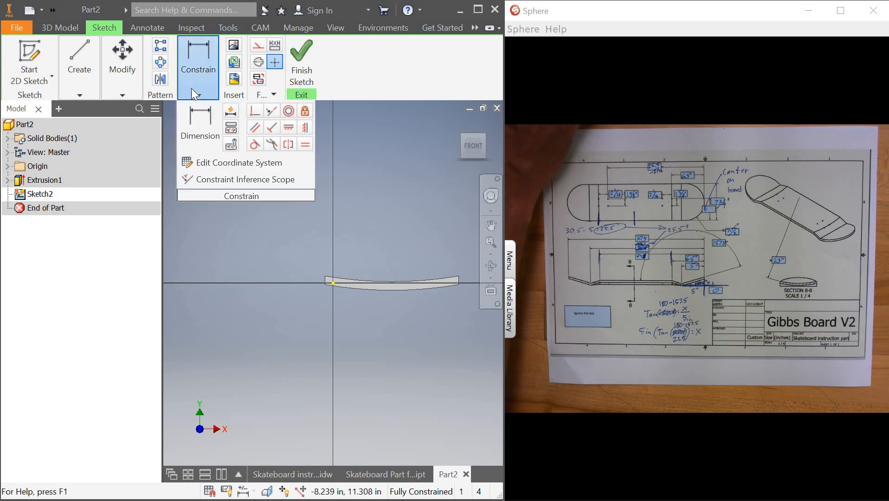
{"action": "left_click", "coordinate": [87, 89]}
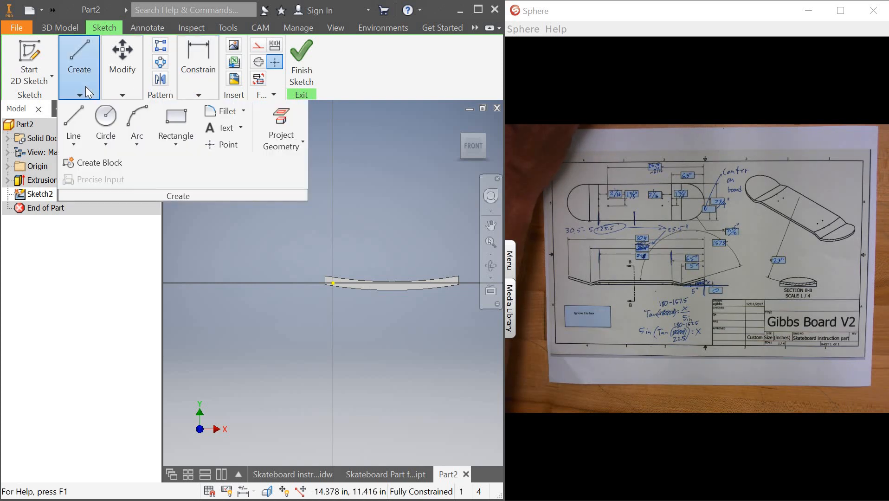
{"action": "left_click", "coordinate": [294, 145]}
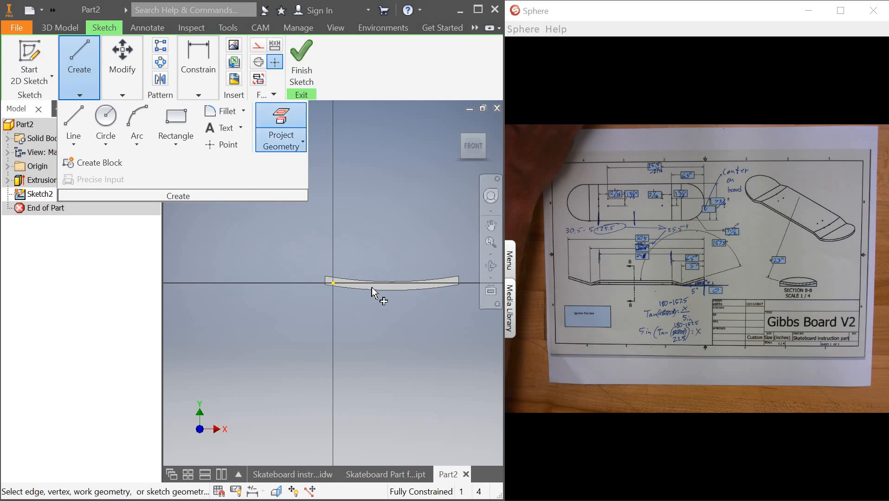
{"action": "left_click", "coordinate": [373, 286]}
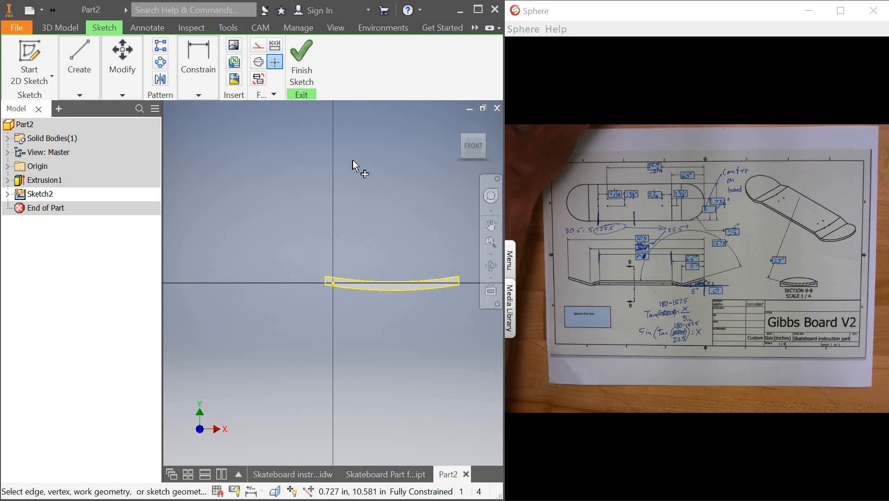
{"action": "left_click", "coordinate": [306, 69]}
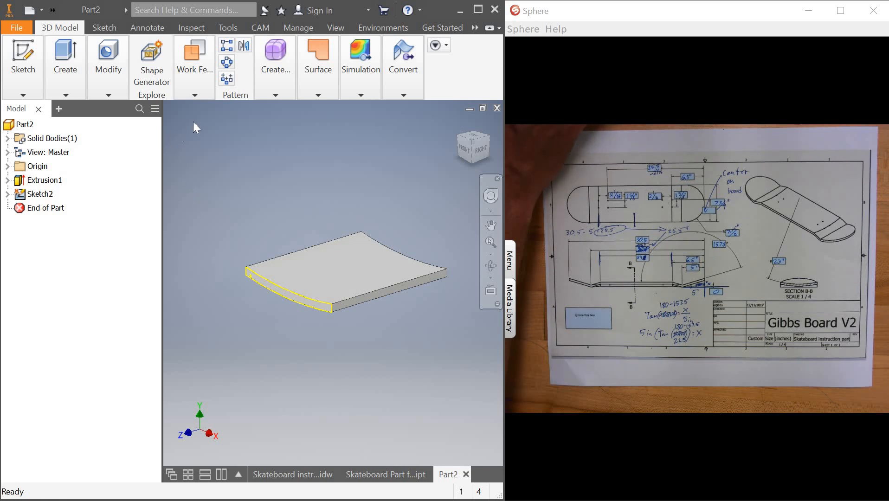
Create a work plane offset outward from the curved front end face by 6.5-5.
{"action": "left_click", "coordinate": [193, 92]}
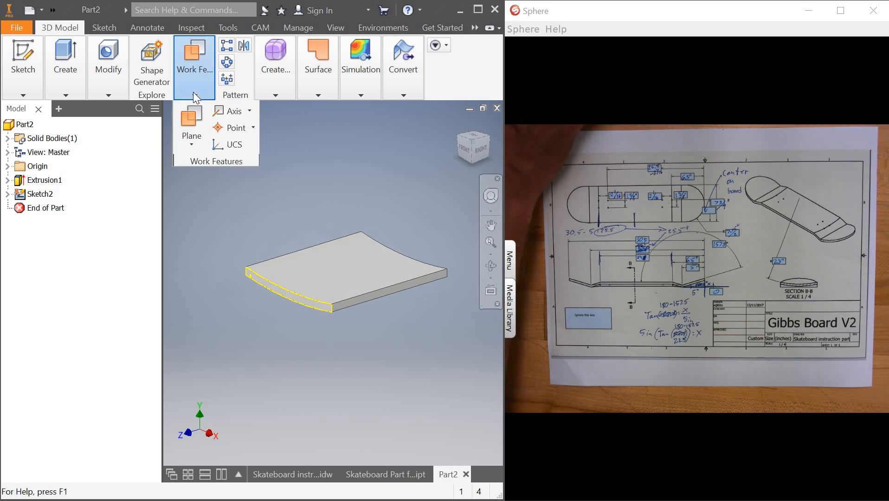
{"action": "left_click", "coordinate": [191, 146]}
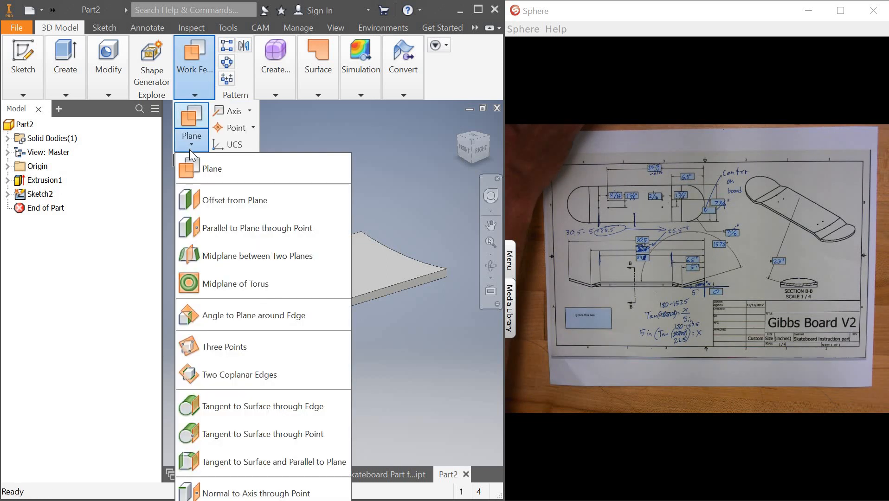
{"action": "left_click", "coordinate": [208, 200]}
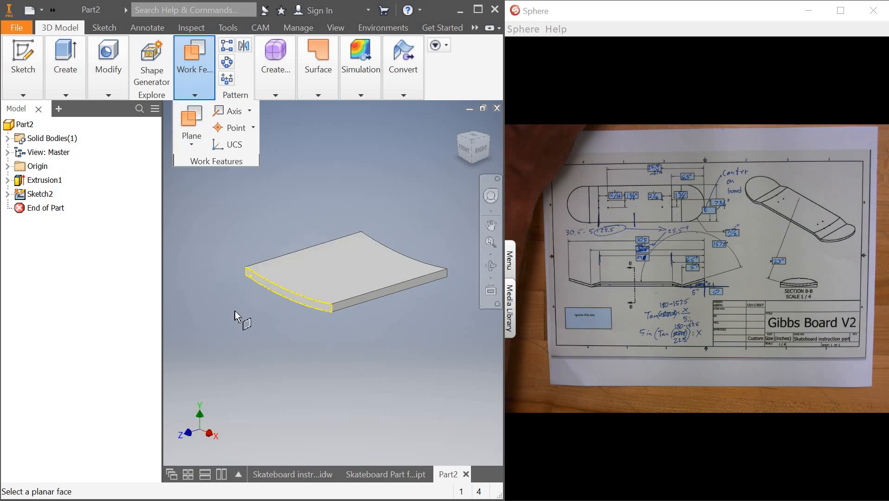
{"action": "left_click", "coordinate": [281, 300]}
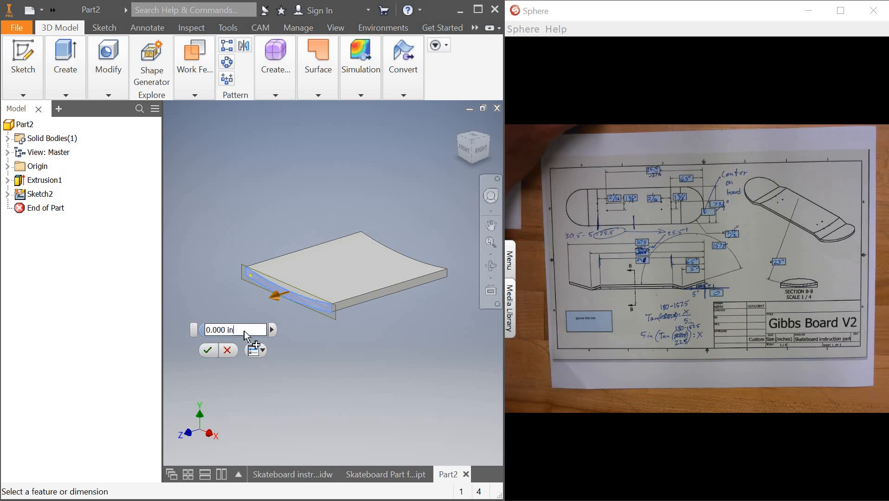
{"action": "left_click_drag", "start_coordinate": [244, 331], "coordinate": [196, 329]}
{"action": "type", "text": "6.5-5"}
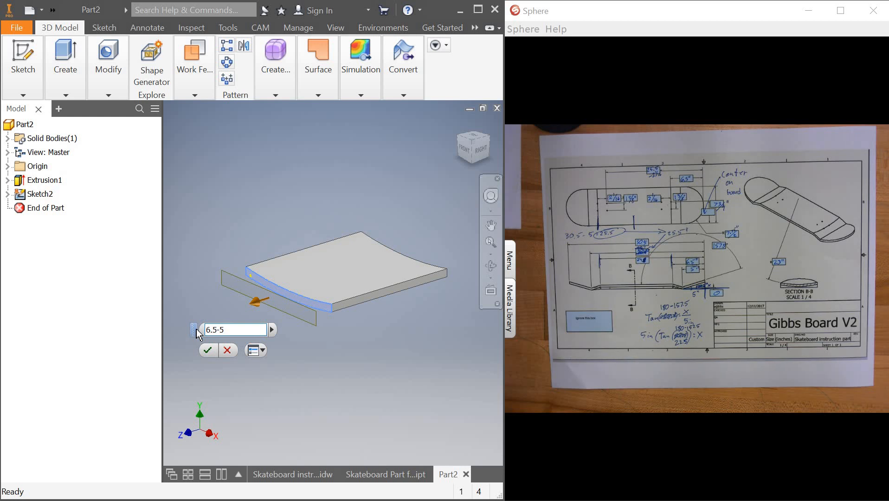
{"action": "key", "text": "Return"}
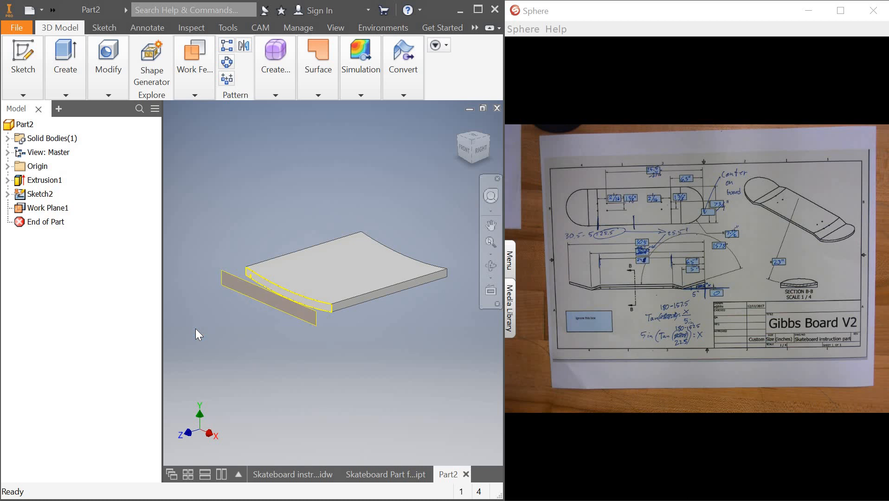
Start a new 2D sketch on the work plane offset from the curved front end face.
{"action": "left_click", "coordinate": [485, 156]}
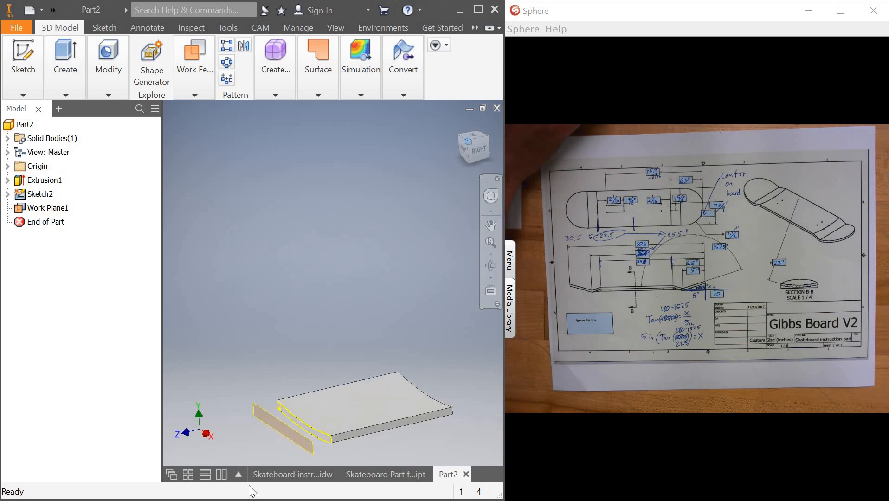
{"action": "scroll", "coordinate": [247, 425], "scroll_direction": "down", "scroll_amount": 4}
{"action": "scroll", "coordinate": [254, 410], "scroll_direction": "up", "scroll_amount": 2}
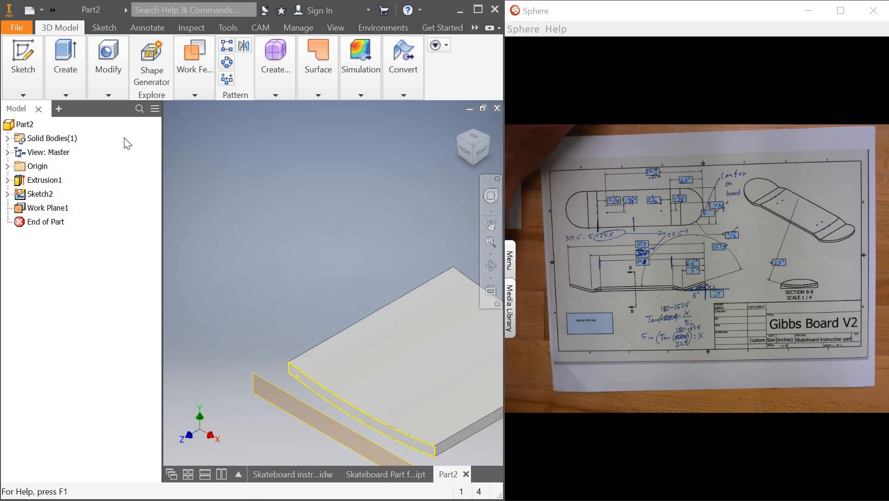
{"action": "left_click", "coordinate": [22, 64]}
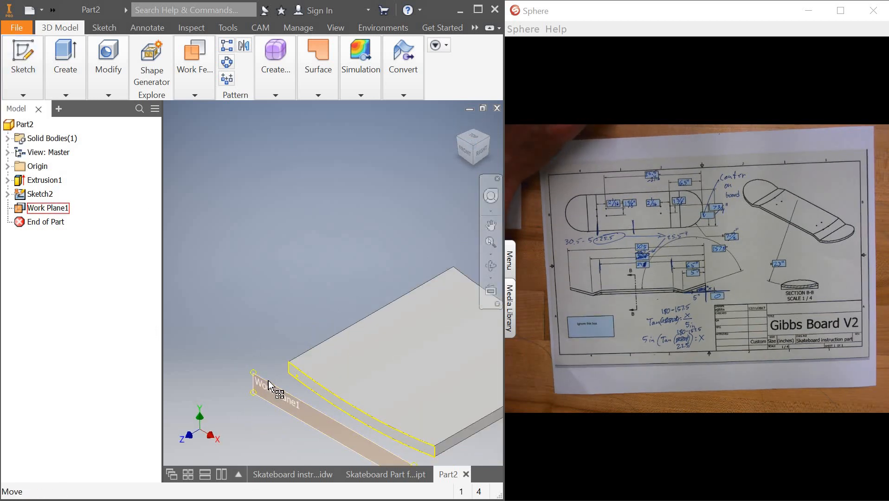
{"action": "left_click", "coordinate": [279, 392]}
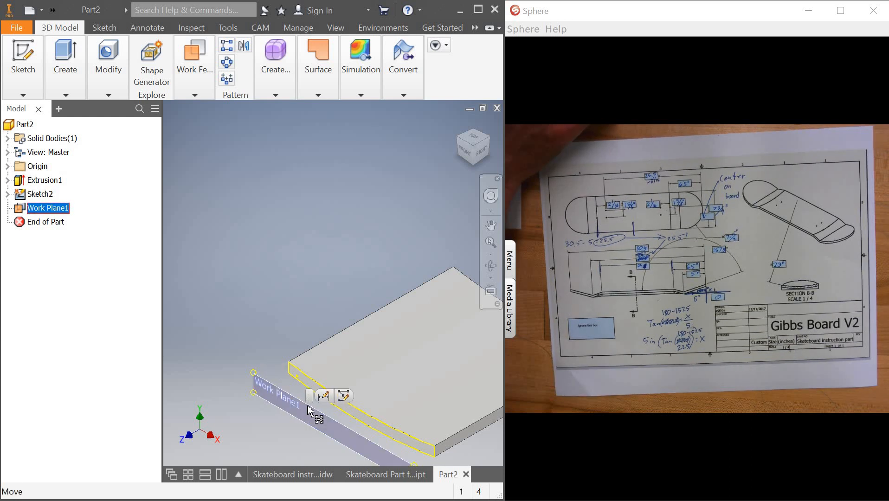
{"action": "scroll", "coordinate": [308, 410], "scroll_direction": "up", "scroll_amount": 2}
{"action": "scroll", "coordinate": [307, 409], "scroll_direction": "down", "scroll_amount": 3}
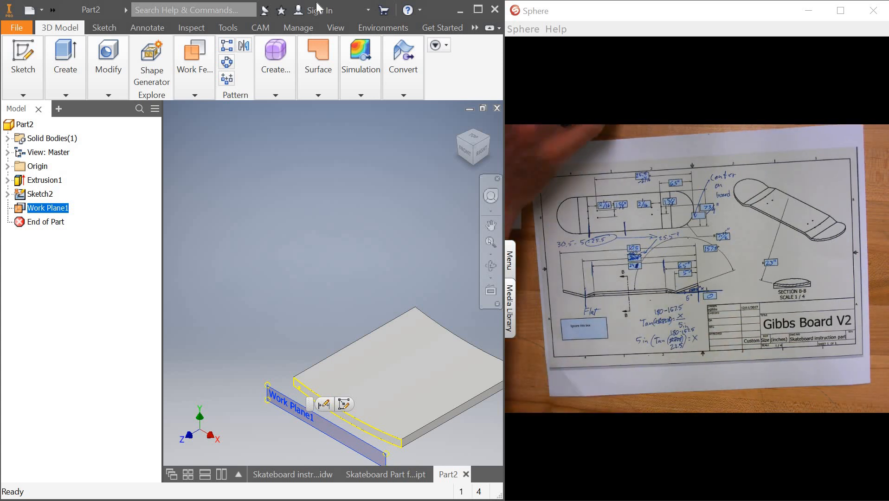
{"action": "left_click", "coordinate": [17, 56]}
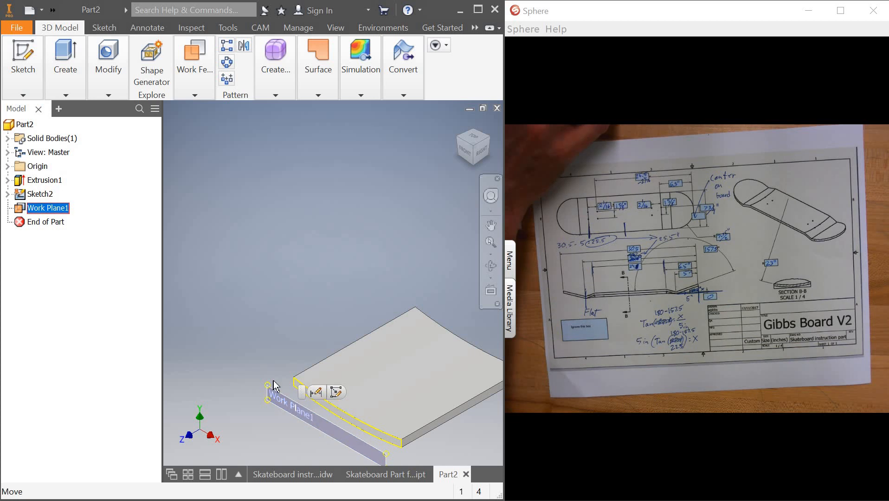
{"action": "mouse_move", "coordinate": [23, 87]}
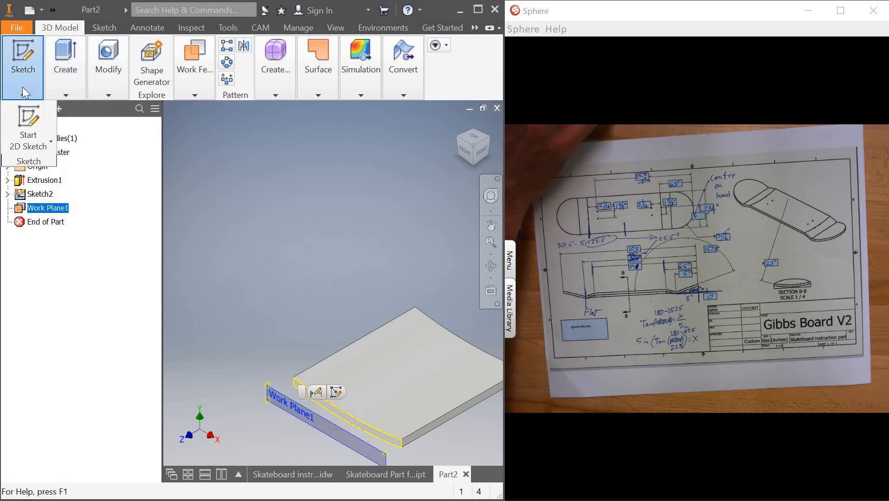
{"action": "left_click", "coordinate": [28, 122]}
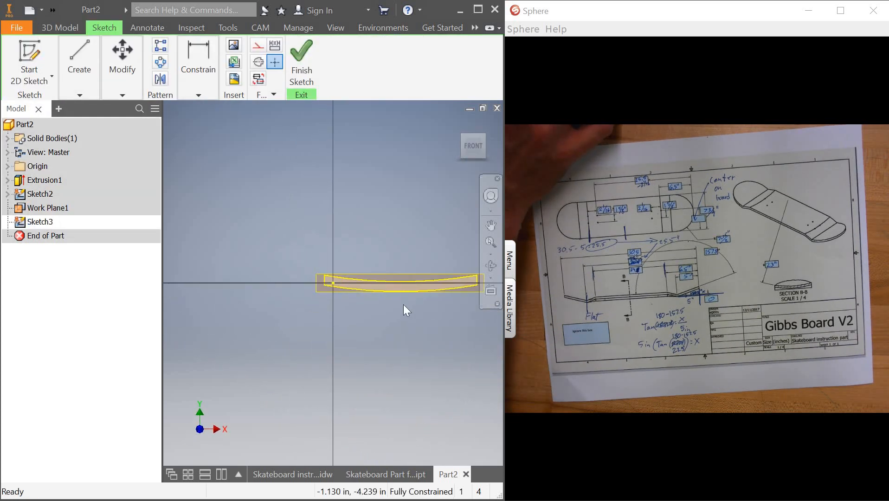
Sketch a long, thin horizontal rectangle about 0.7 in tall just above the projected curved profile.
{"action": "scroll", "coordinate": [407, 284], "scroll_direction": "down", "scroll_amount": 3}
{"action": "mouse_move", "coordinate": [82, 91]}
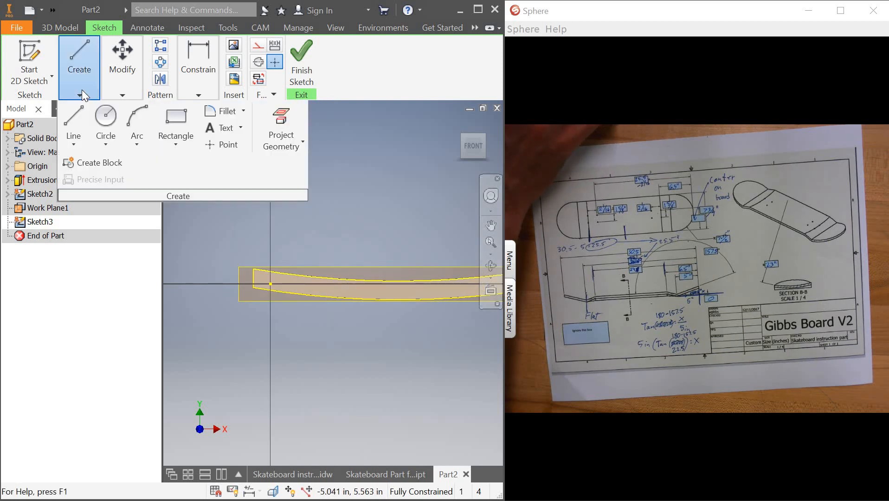
{"action": "left_click", "coordinate": [176, 122]}
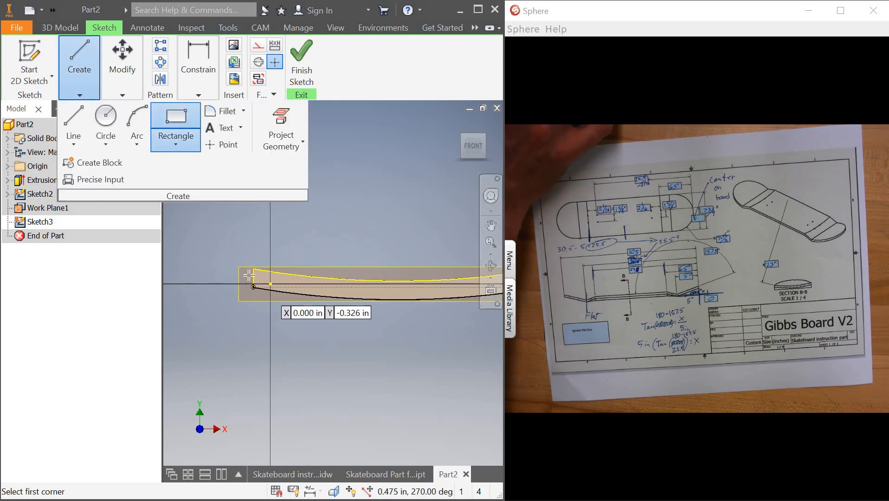
{"action": "left_click", "coordinate": [221, 222]}
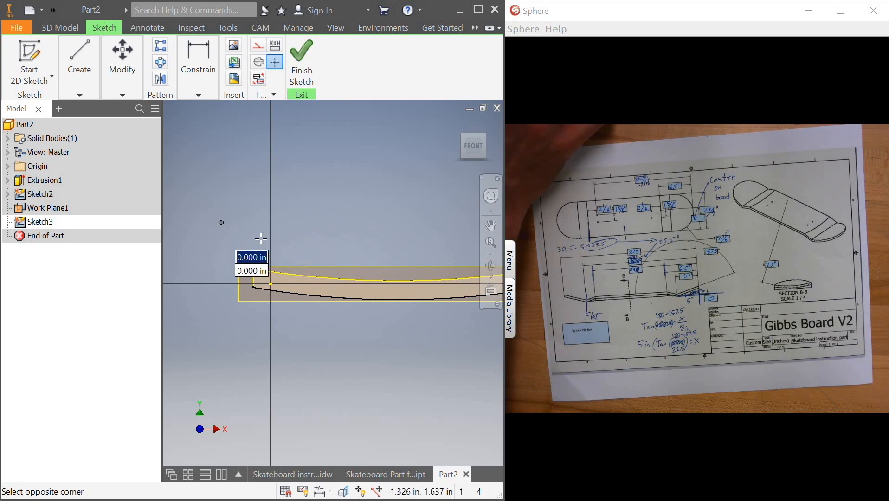
{"action": "left_click", "coordinate": [462, 249]}
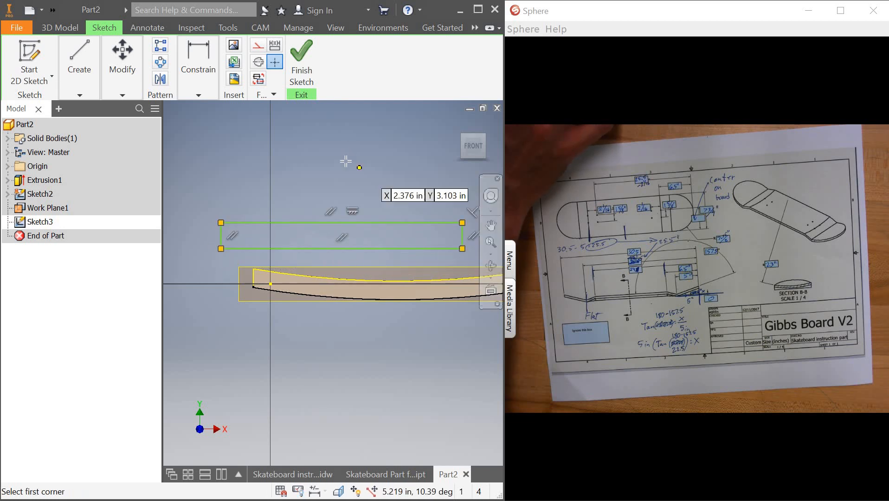
{"action": "right_click", "coordinate": [346, 161]}
{"action": "left_click", "coordinate": [399, 164]}
{"action": "scroll", "coordinate": [457, 320], "scroll_direction": "up", "scroll_amount": 5}
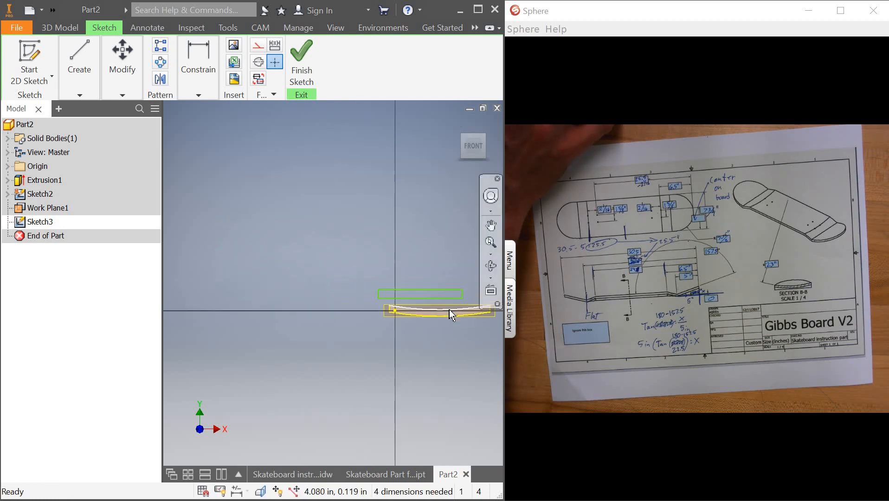
Dimension the rectangle's right edge at 0 in horizontally from the curved profile's right end edge.
{"action": "scroll", "coordinate": [468, 301], "scroll_direction": "down", "scroll_amount": 3}
{"action": "scroll", "coordinate": [360, 335], "scroll_direction": "down", "scroll_amount": 2}
{"action": "scroll", "coordinate": [376, 337], "scroll_direction": "up", "scroll_amount": 1}
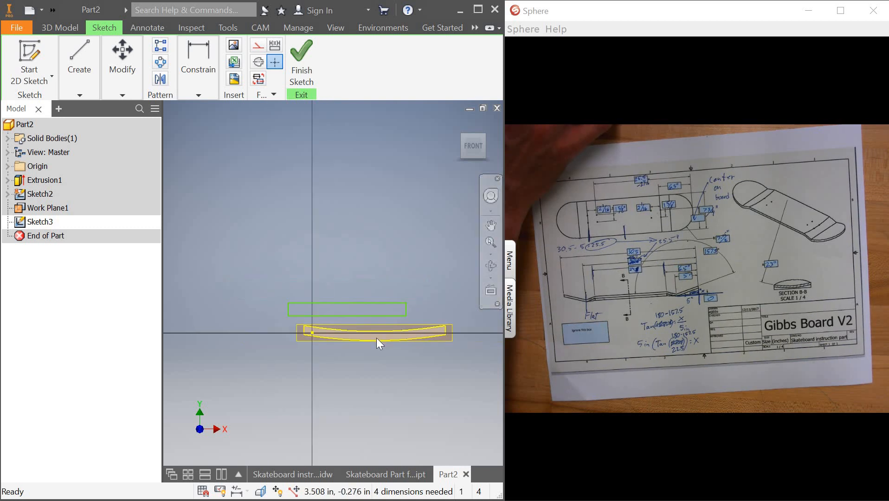
{"action": "scroll", "coordinate": [416, 292], "scroll_direction": "down", "scroll_amount": 3}
{"action": "scroll", "coordinate": [414, 291], "scroll_direction": "up", "scroll_amount": 2}
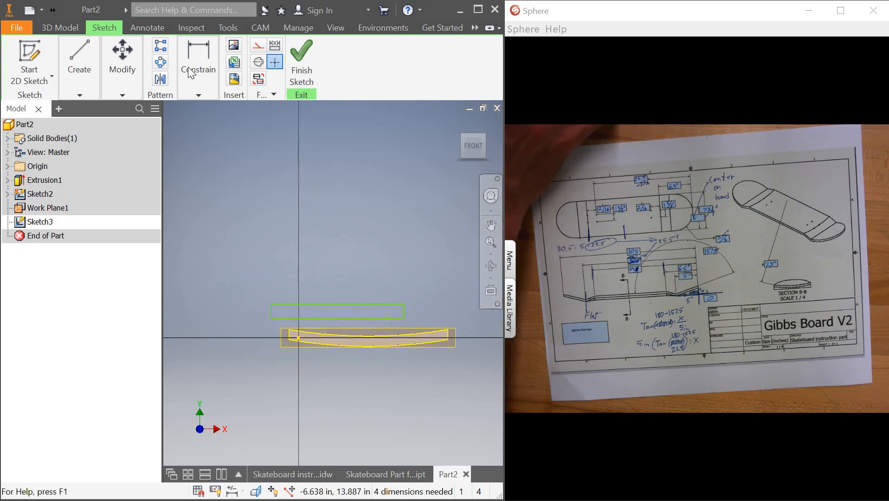
{"action": "left_click", "coordinate": [198, 94]}
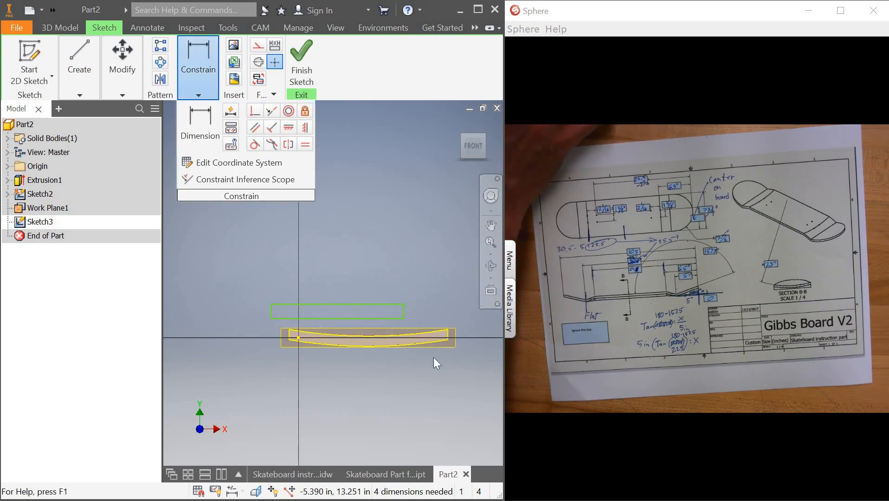
{"action": "left_click", "coordinate": [404, 311]}
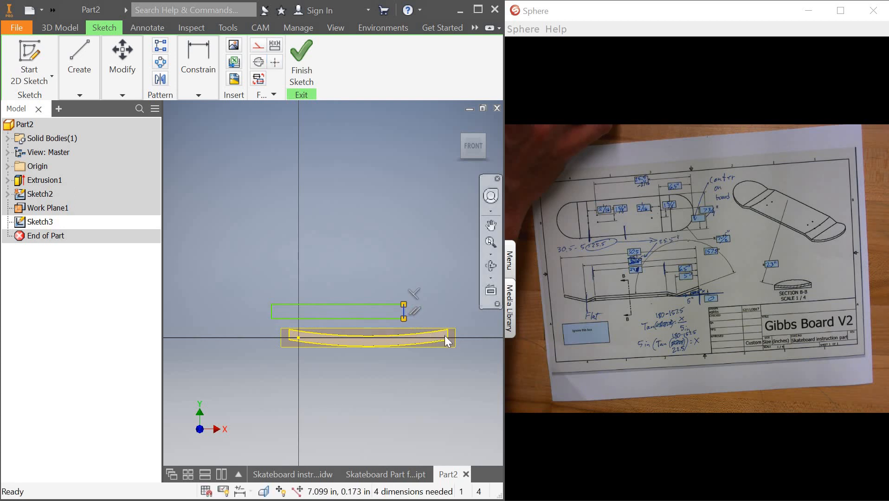
{"action": "left_click", "coordinate": [447, 338]}
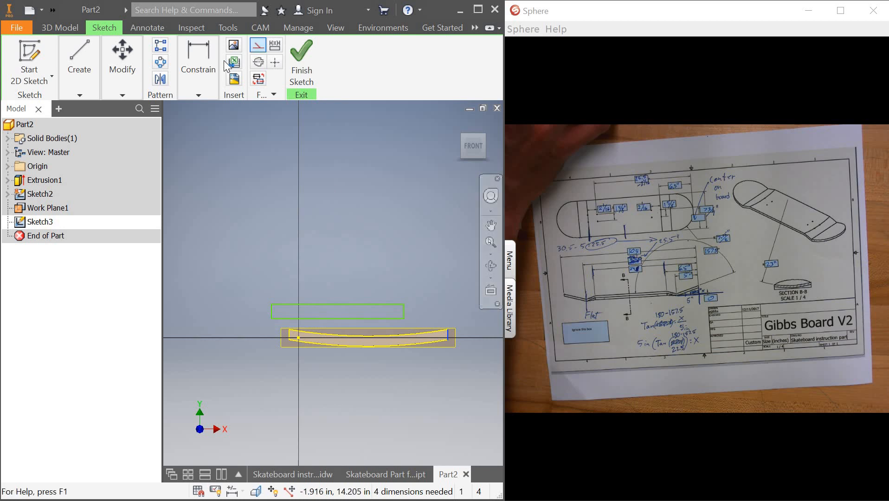
{"action": "left_click", "coordinate": [215, 69]}
{"action": "left_click", "coordinate": [198, 130]}
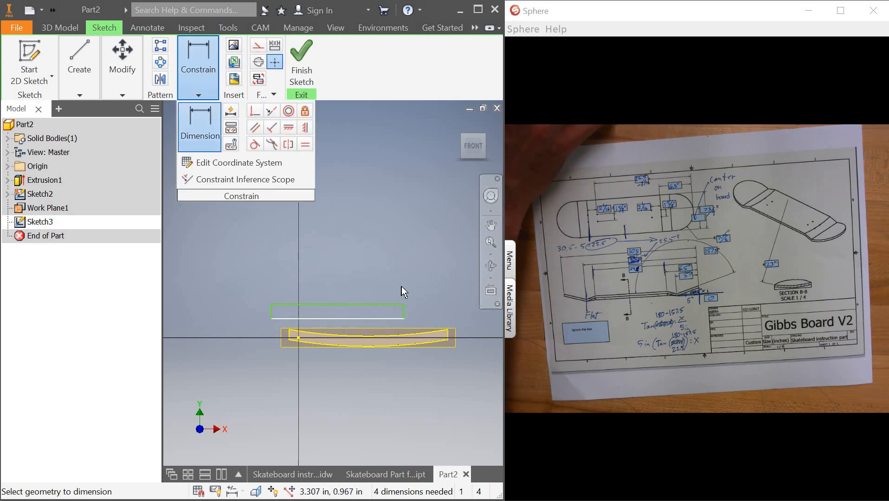
{"action": "left_click", "coordinate": [404, 311]}
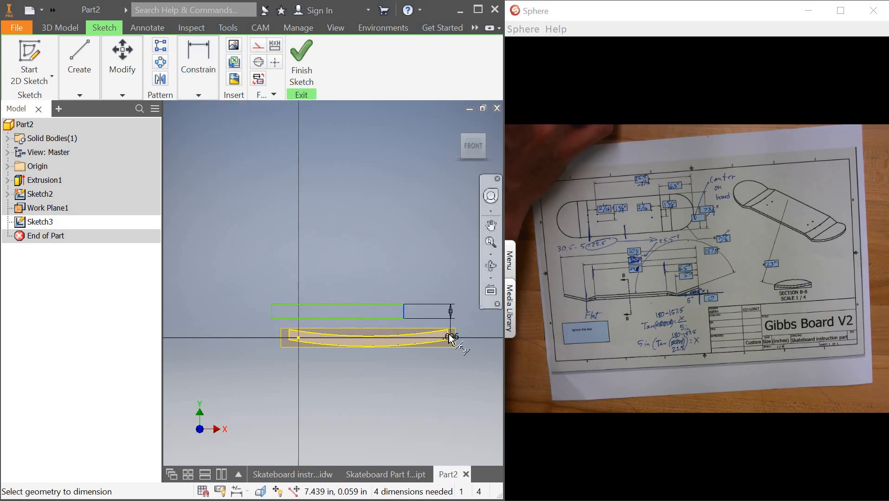
{"action": "left_click", "coordinate": [436, 256]}
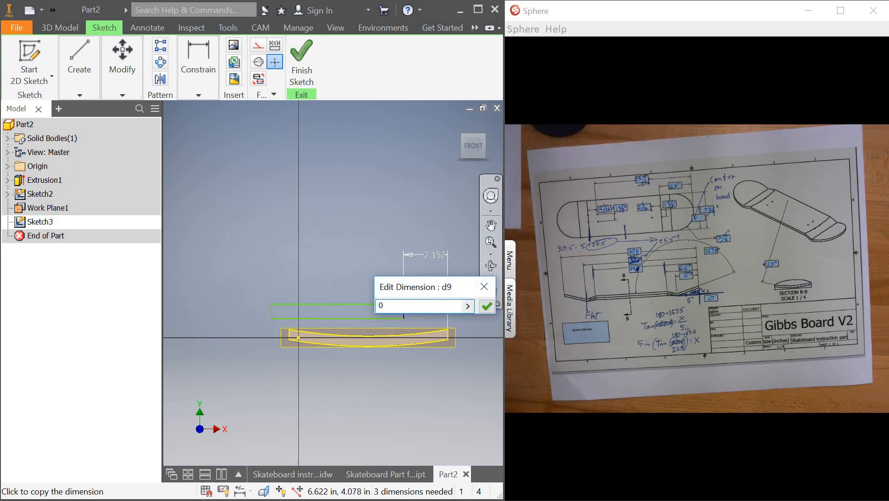
{"action": "key", "text": "Return"}
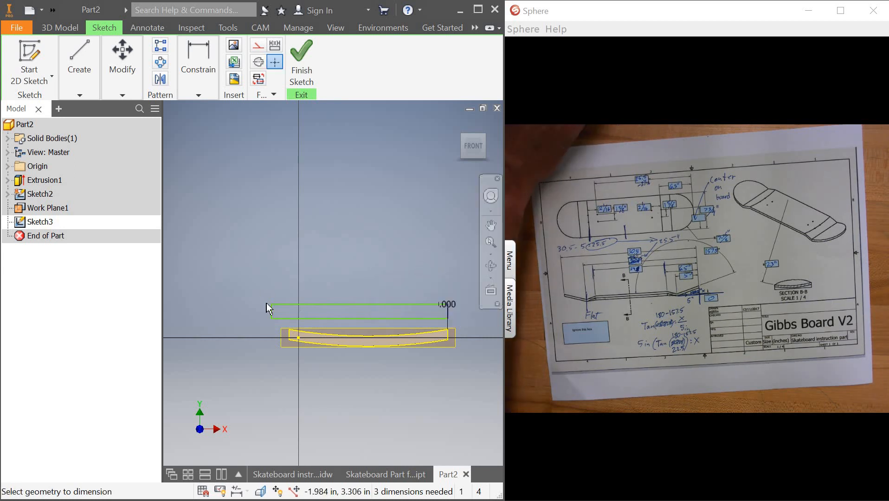
Dimension the rectangle's left edge at 0 in horizontally from the curved profile's left end edge.
{"action": "left_click", "coordinate": [198, 95]}
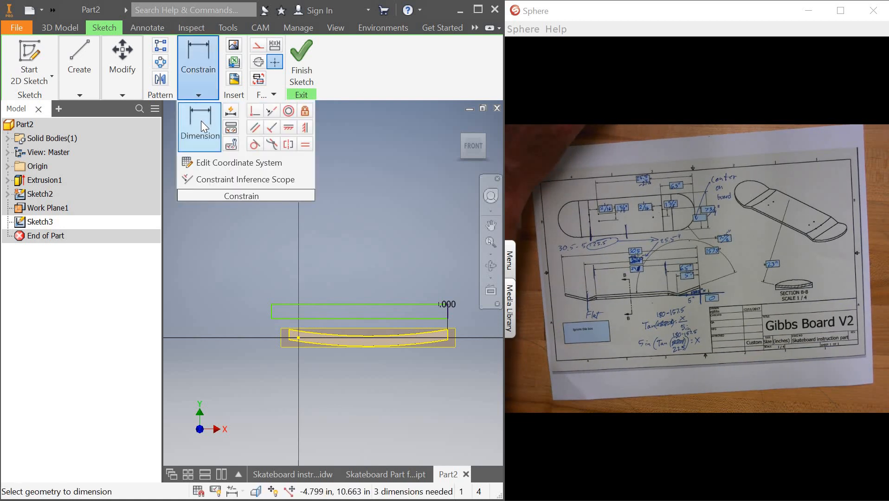
{"action": "left_click", "coordinate": [272, 311]}
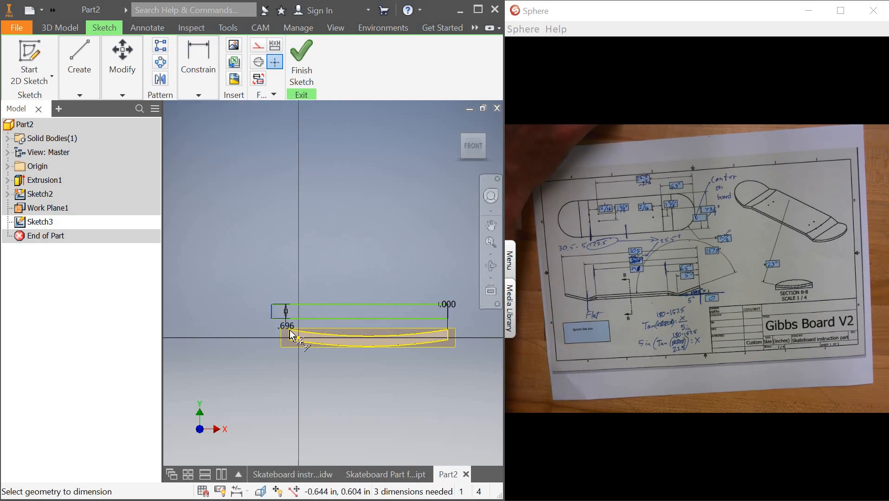
{"action": "left_click", "coordinate": [288, 336]}
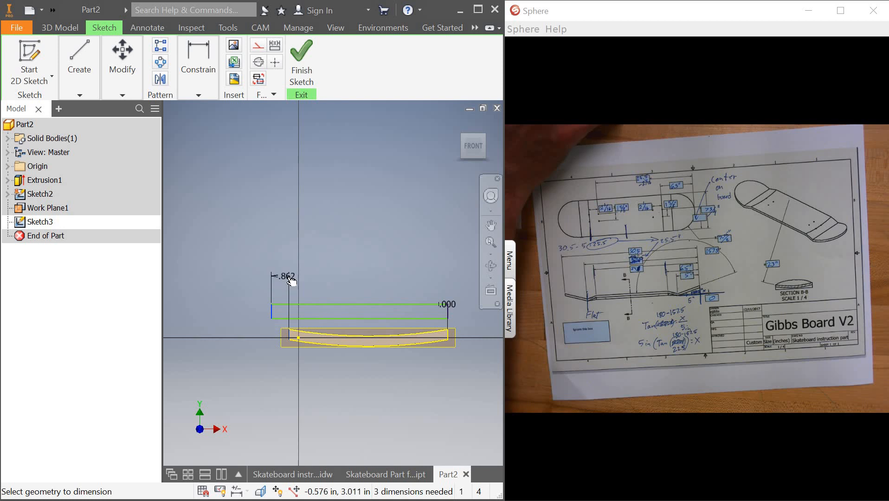
{"action": "left_click", "coordinate": [286, 270]}
{"action": "type", "text": "0"}
{"action": "key", "text": "Return"}
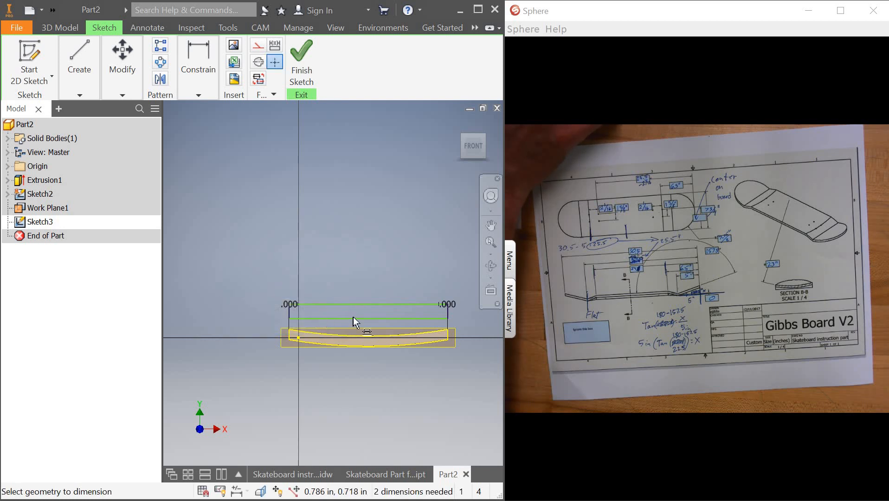
{"action": "scroll", "coordinate": [354, 317], "scroll_direction": "up", "scroll_amount": 4}
{"action": "scroll", "coordinate": [360, 317], "scroll_direction": "down", "scroll_amount": 7}
{"action": "scroll", "coordinate": [361, 315], "scroll_direction": "up", "scroll_amount": 2}
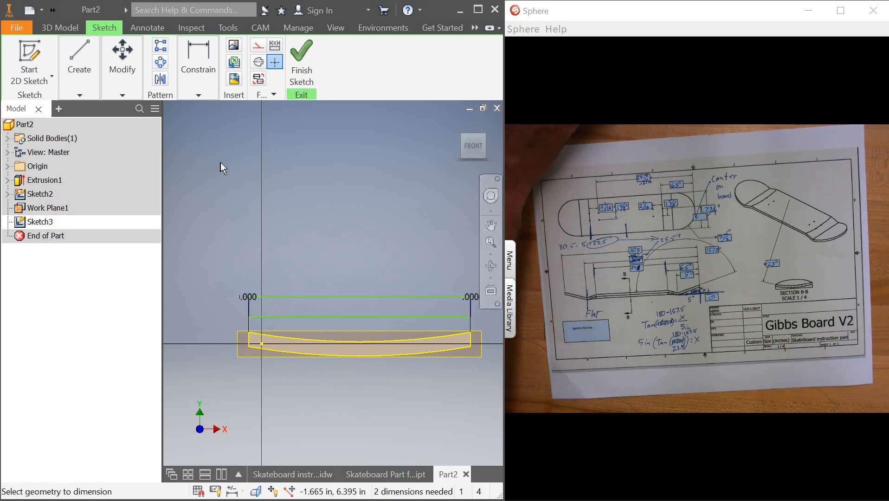
{"action": "left_click", "coordinate": [201, 60]}
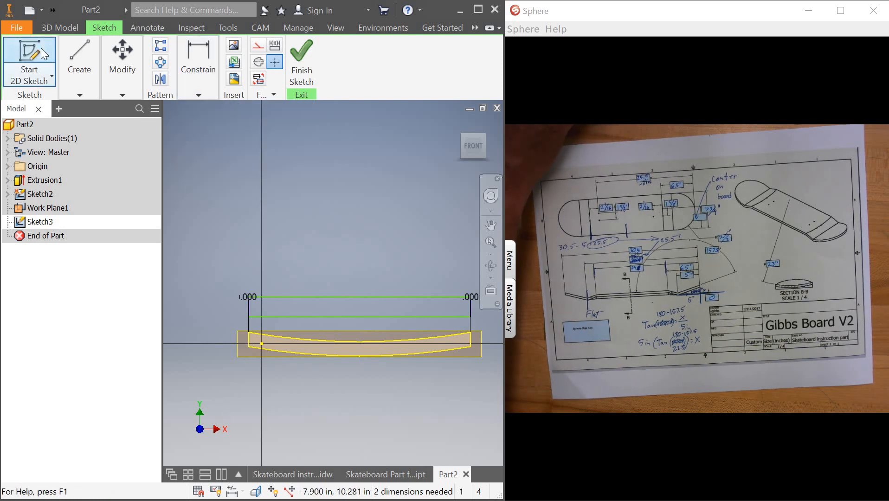
{"action": "left_click", "coordinate": [200, 67]}
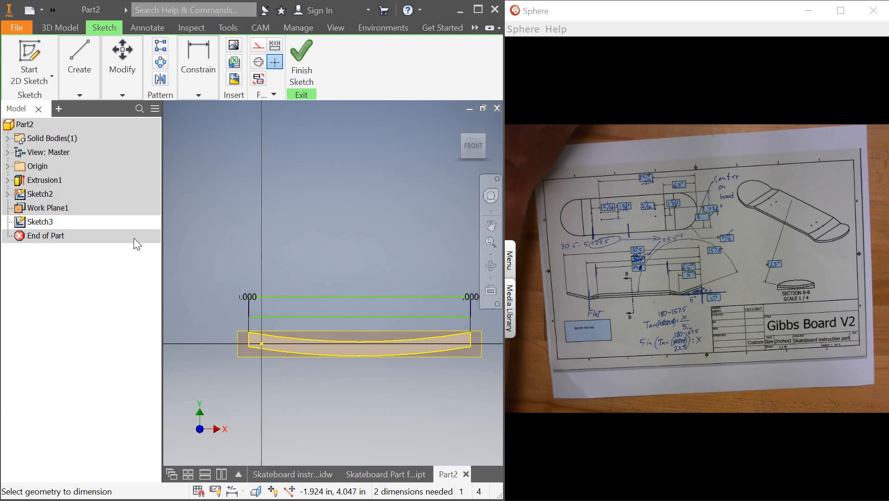
{"action": "key", "text": "d"}
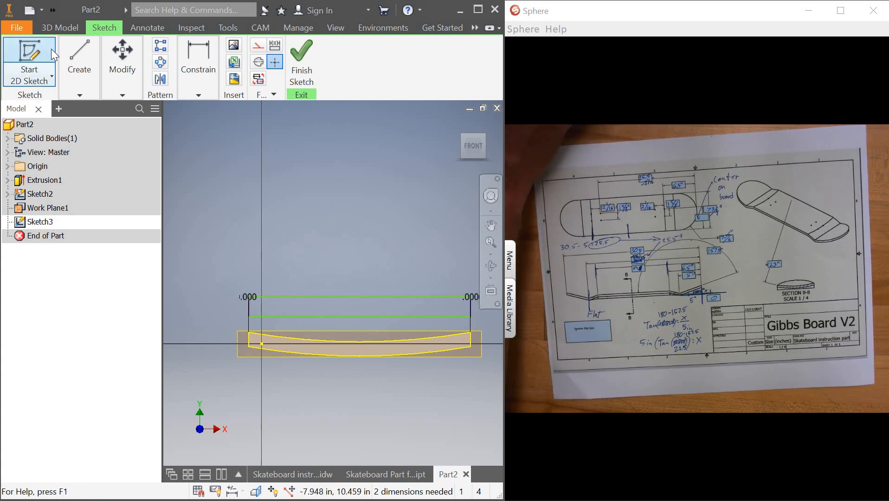
{"action": "left_click", "coordinate": [79, 70]}
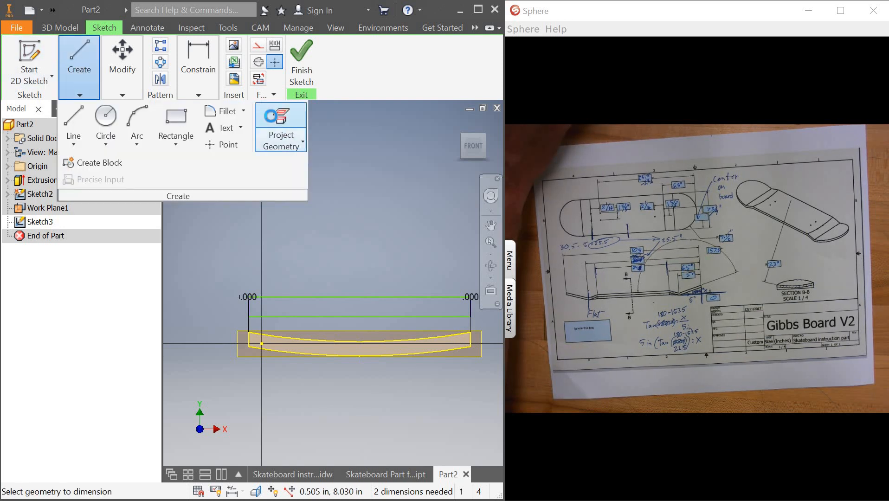
{"action": "left_click", "coordinate": [288, 135]}
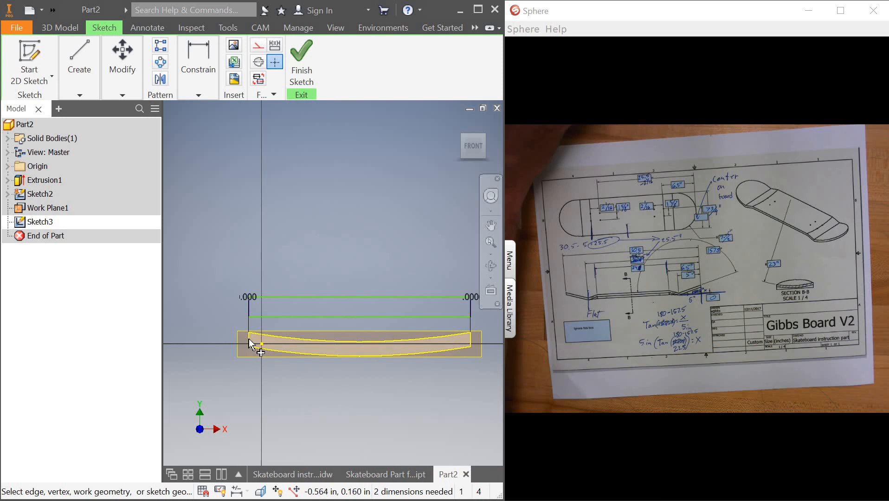
Add a driven vertical dimension to the left end edge of the projected curved profile.
{"action": "left_click", "coordinate": [198, 95]}
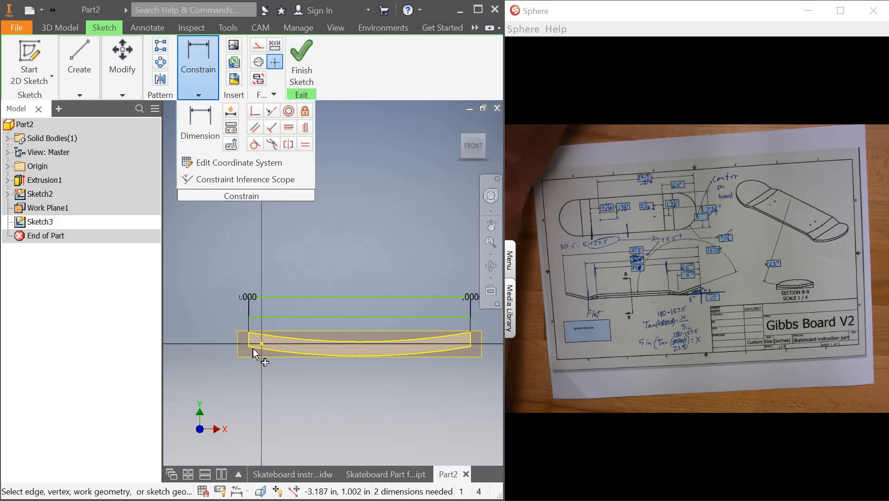
{"action": "left_click", "coordinate": [199, 79]}
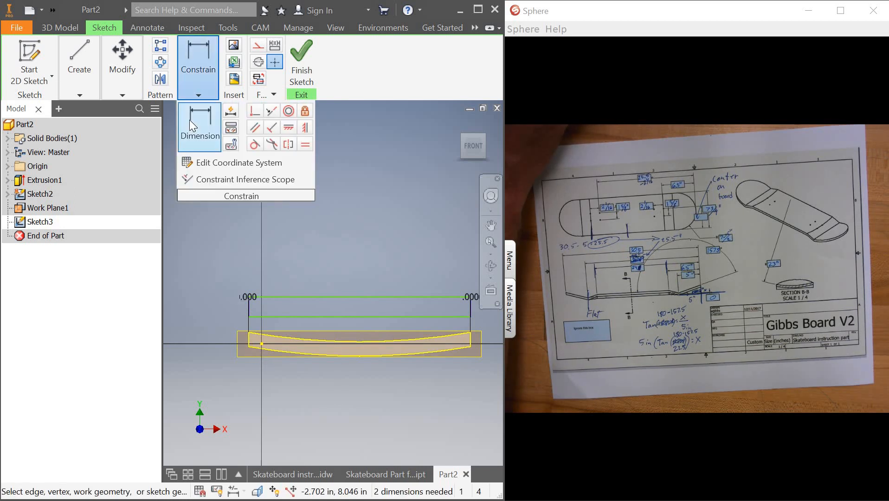
{"action": "left_click", "coordinate": [249, 345]}
{"action": "left_click", "coordinate": [219, 338]}
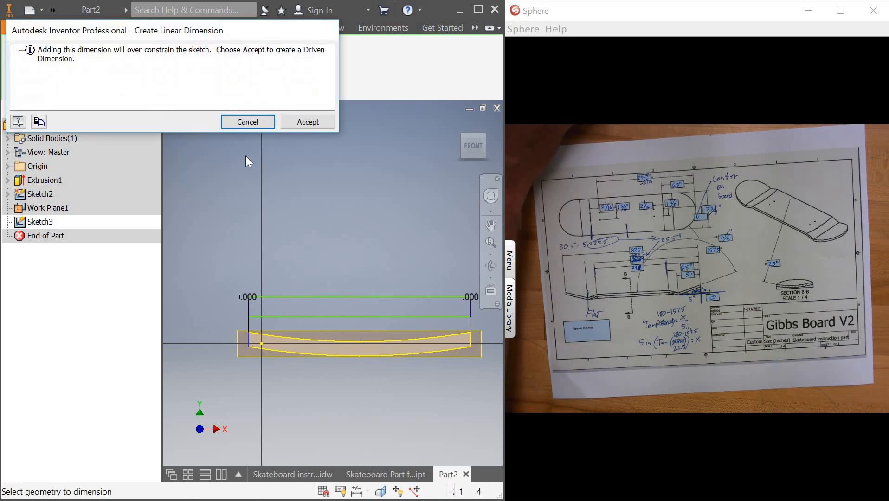
{"action": "left_click", "coordinate": [320, 124]}
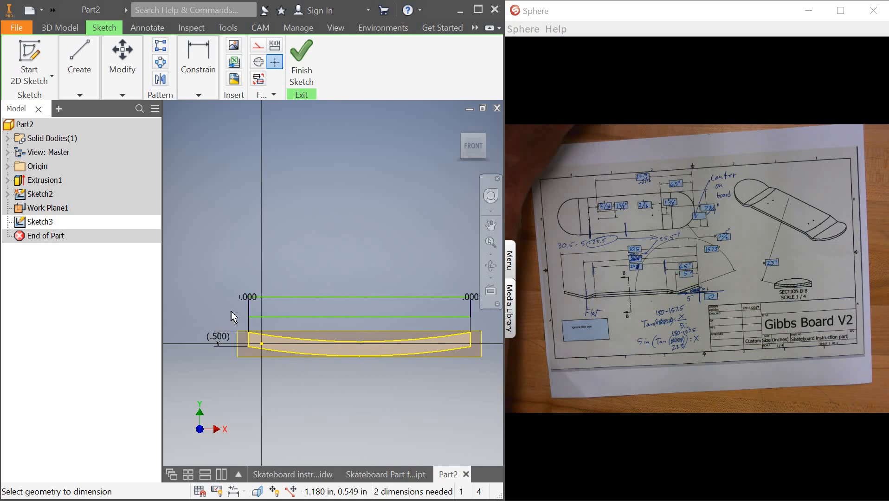
Dimension the rectangle's height and link it to d11, the curved profile's driven end-edge dimension.
{"action": "left_click", "coordinate": [190, 75]}
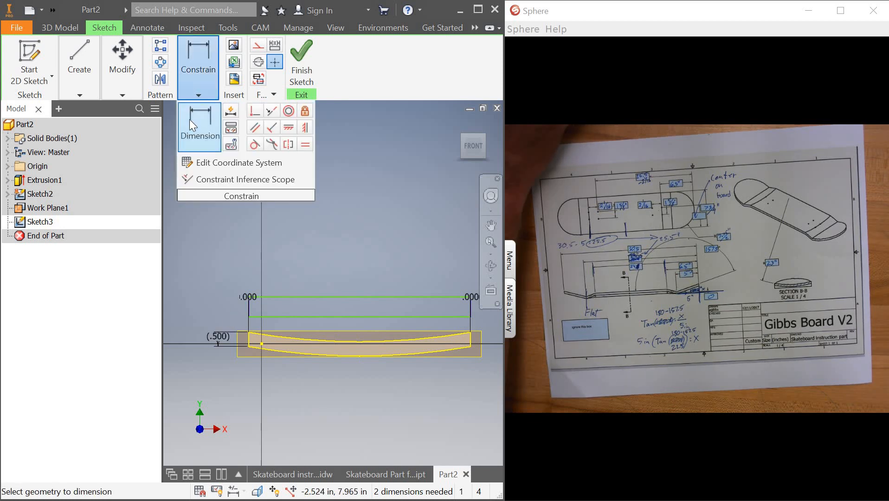
{"action": "left_click", "coordinate": [300, 297]}
{"action": "left_click", "coordinate": [207, 277]}
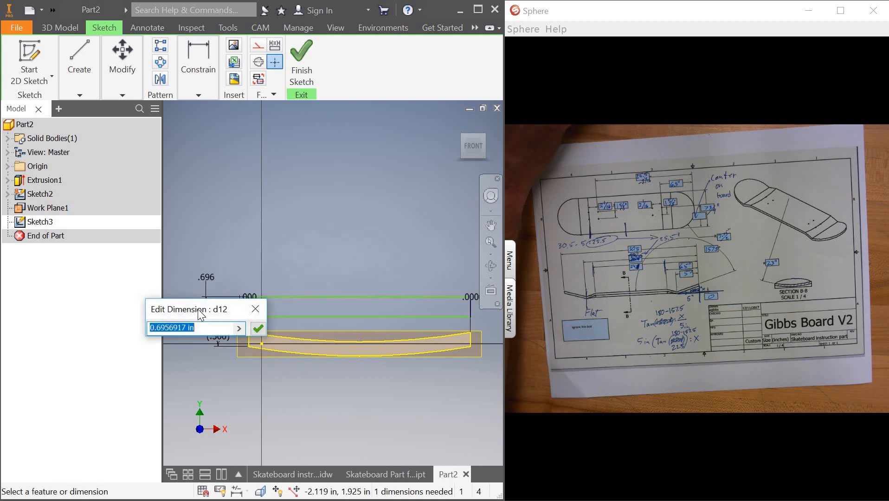
{"action": "left_click_drag", "start_coordinate": [197, 312], "coordinate": [85, 293]}
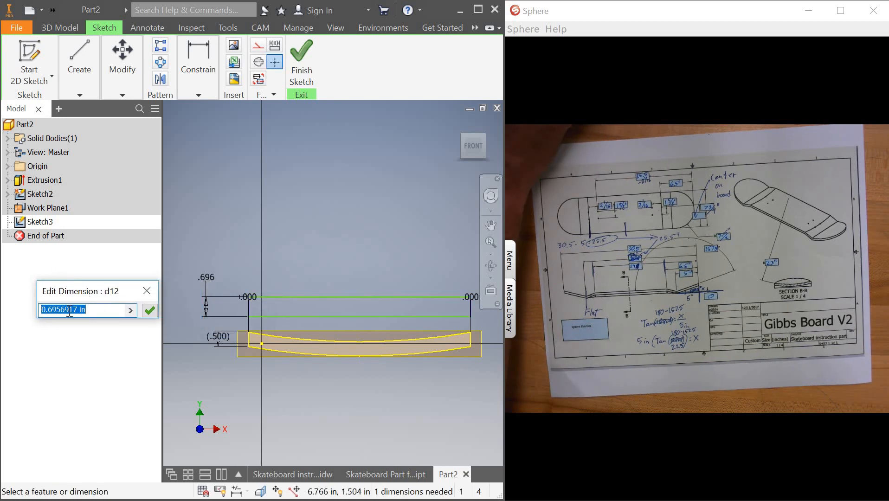
{"action": "left_click", "coordinate": [218, 346]}
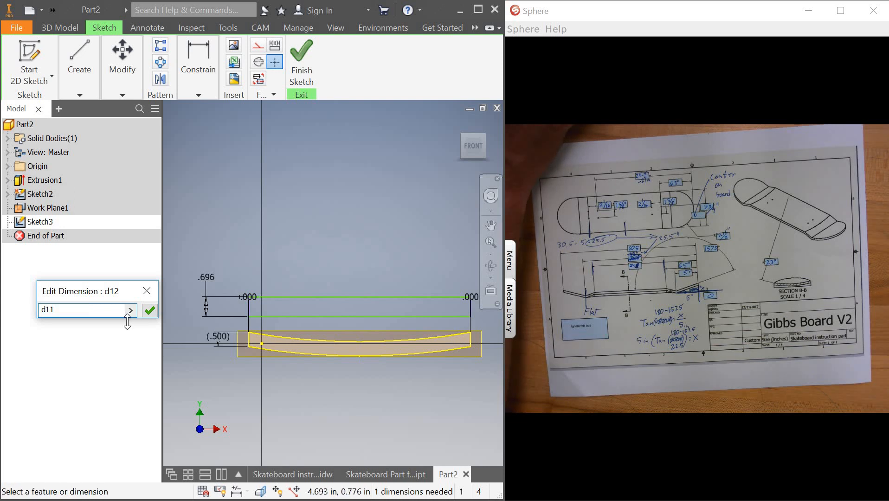
{"action": "key", "text": "Return"}
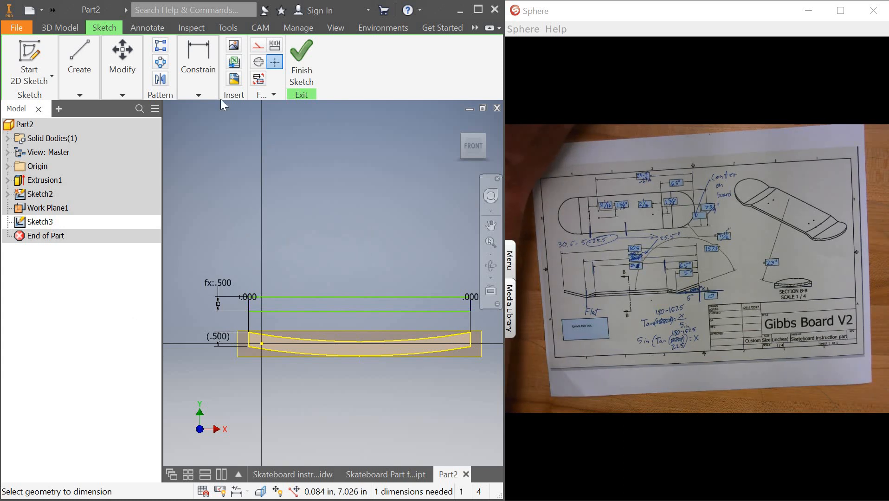
{"action": "left_click", "coordinate": [200, 61]}
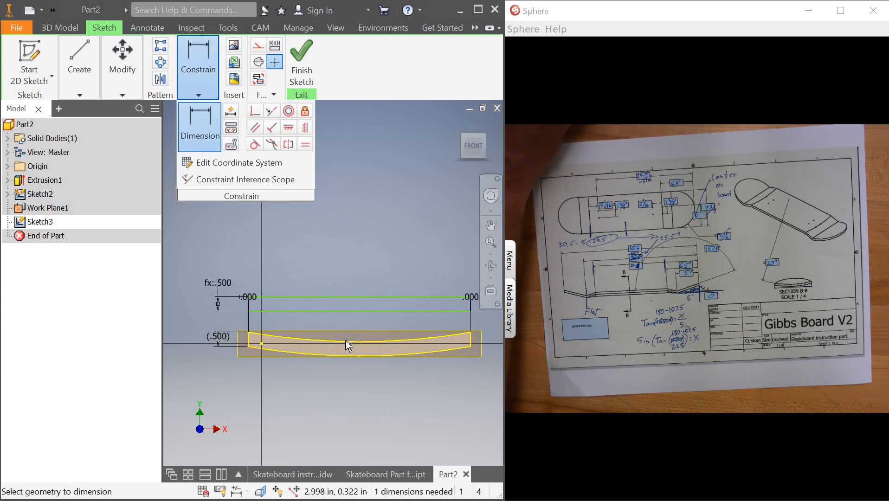
{"action": "left_click", "coordinate": [197, 65]}
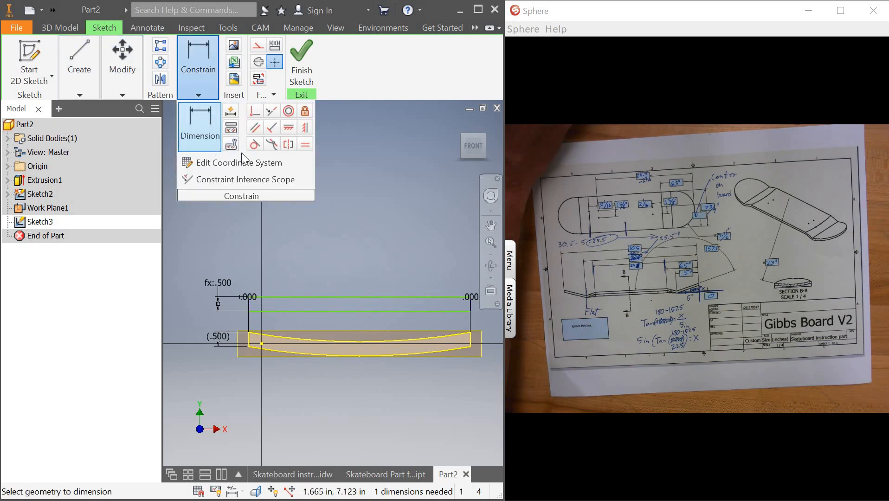
{"action": "left_click", "coordinate": [90, 72]}
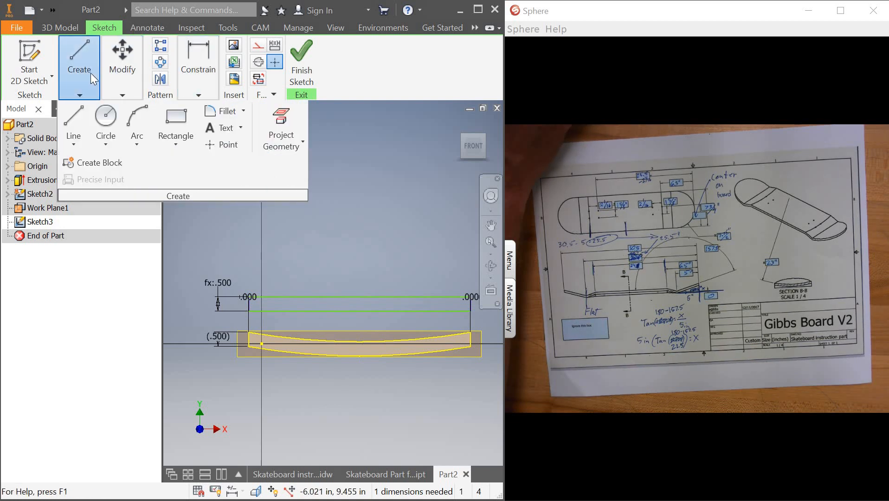
{"action": "left_click", "coordinate": [133, 62]}
{"action": "left_click", "coordinate": [85, 76]}
{"action": "left_click", "coordinate": [280, 127]}
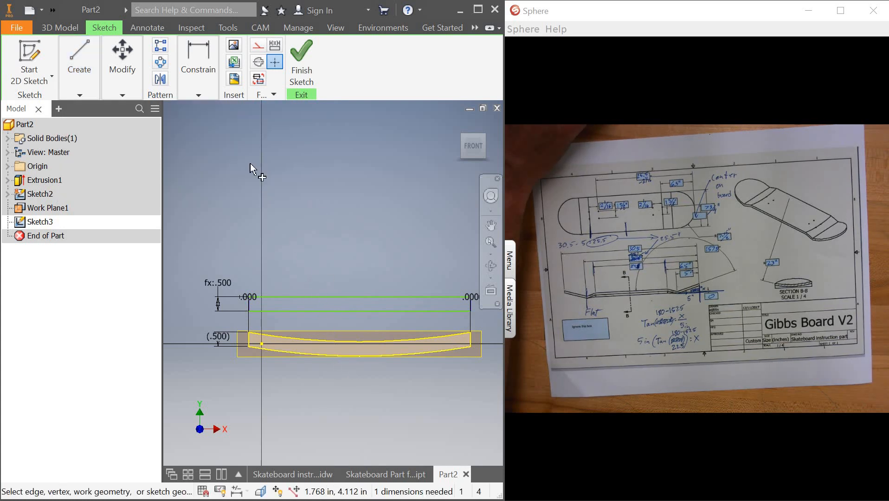
Dimension the vertical distance from the rectangle's lower edge to the centre of the curved profile's lower arc.
{"action": "left_click", "coordinate": [189, 74]}
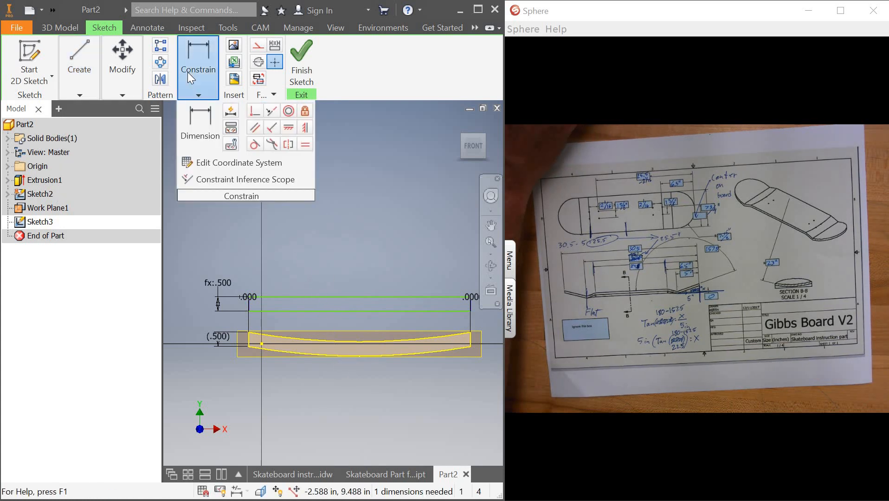
{"action": "left_click", "coordinate": [195, 120]}
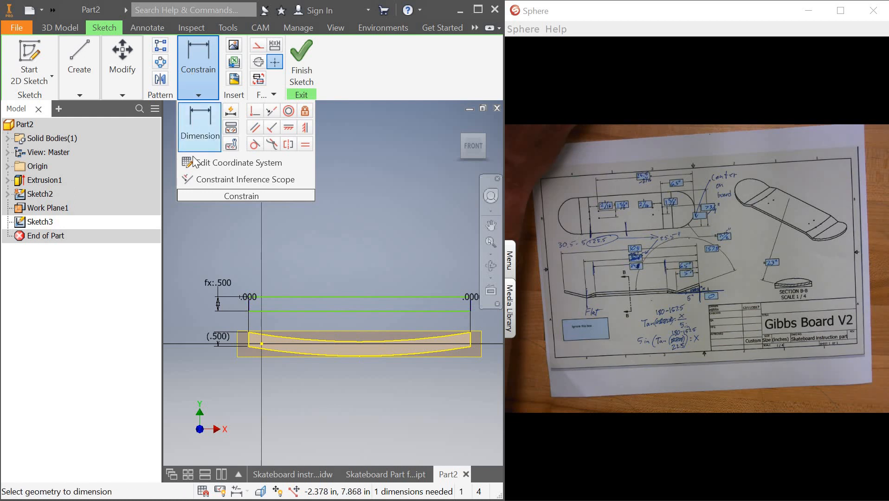
{"action": "left_click", "coordinate": [341, 311]}
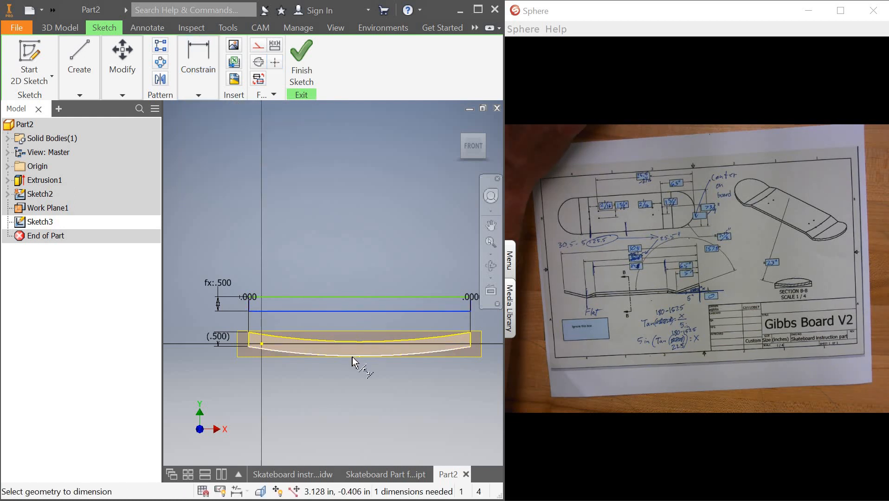
{"action": "left_click", "coordinate": [352, 356]}
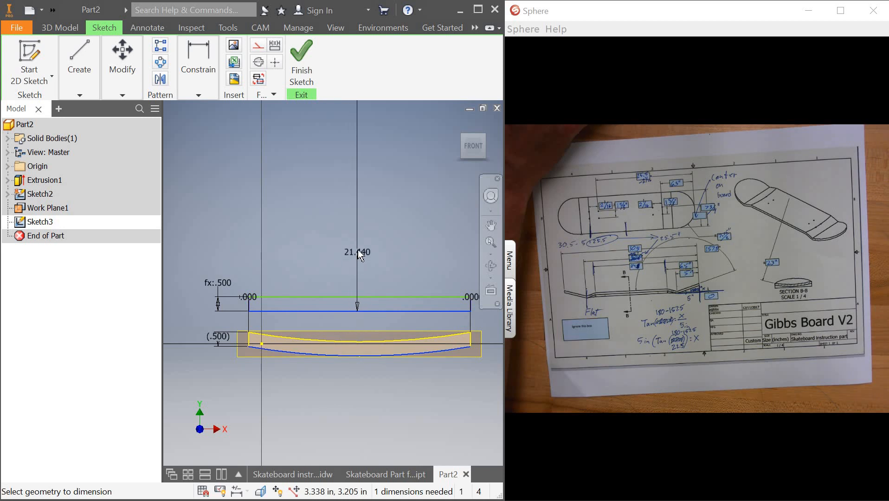
{"action": "scroll", "coordinate": [353, 232], "scroll_direction": "down", "scroll_amount": 4}
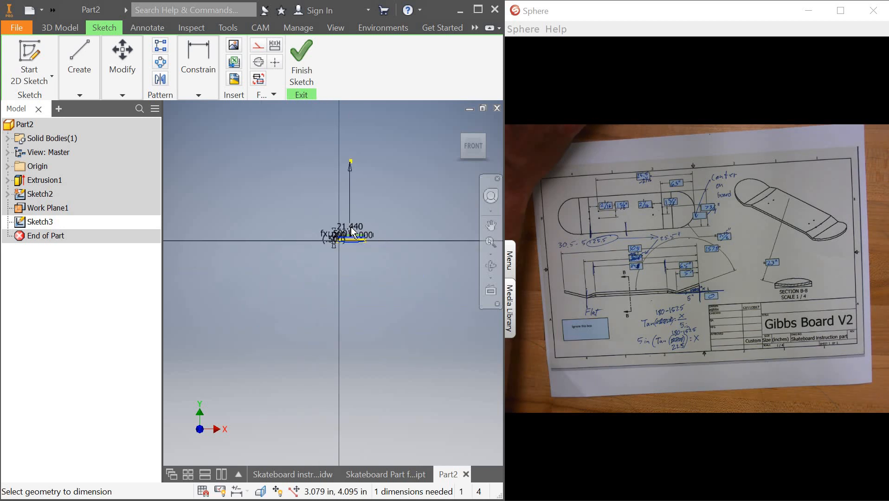
{"action": "scroll", "coordinate": [352, 232], "scroll_direction": "up", "scroll_amount": 2}
{"action": "scroll", "coordinate": [353, 227], "scroll_direction": "down", "scroll_amount": 2}
{"action": "scroll", "coordinate": [349, 201], "scroll_direction": "up", "scroll_amount": 3}
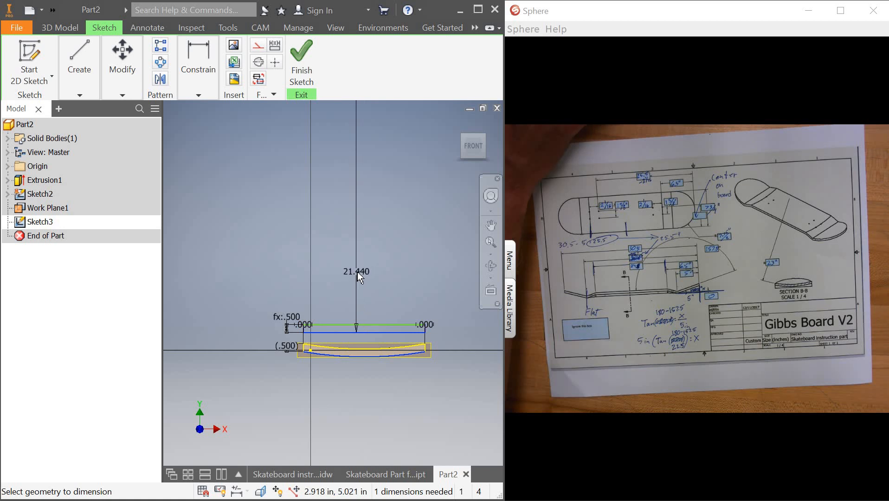
{"action": "left_click", "coordinate": [358, 273]}
{"action": "left_click", "coordinate": [409, 324]}
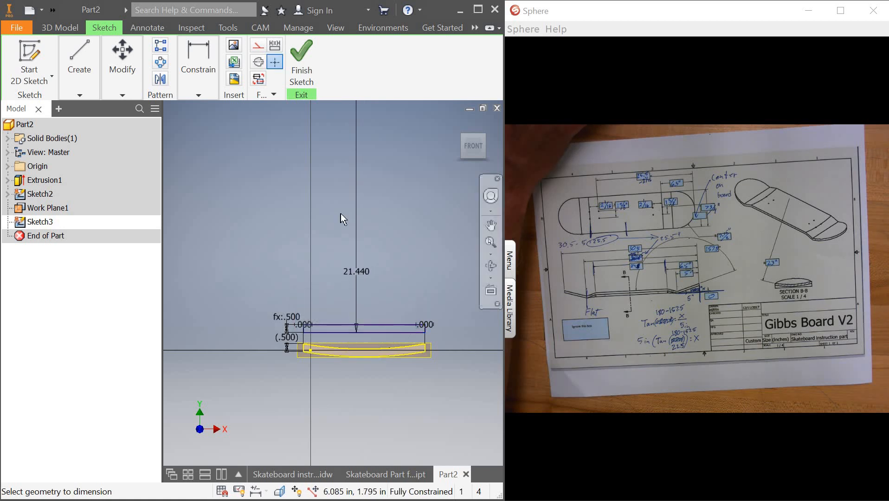
Add a driven radius dimension to the lower arc of the projected curved profile.
{"action": "left_click", "coordinate": [188, 95]}
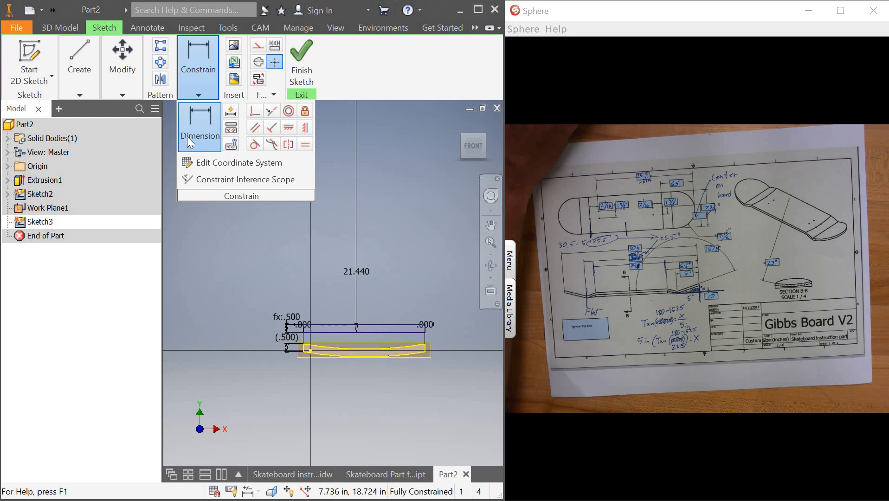
{"action": "left_click", "coordinate": [387, 355]}
{"action": "left_click", "coordinate": [394, 261]}
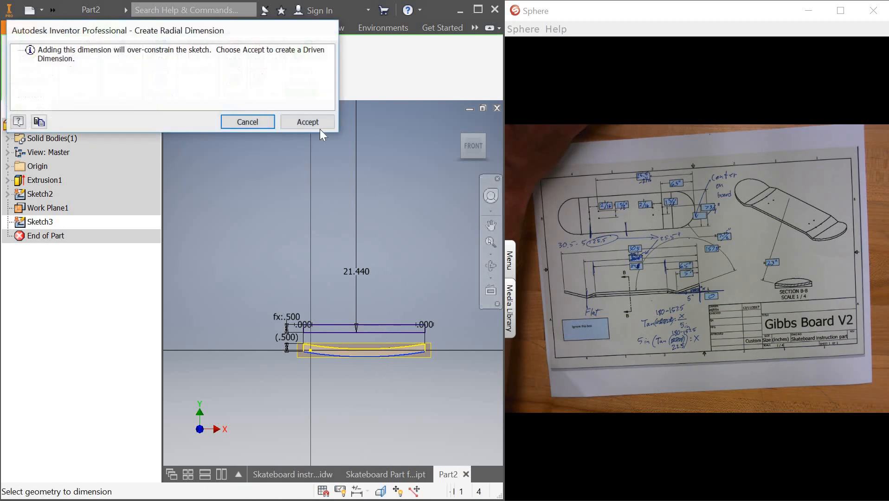
{"action": "left_click", "coordinate": [301, 122]}
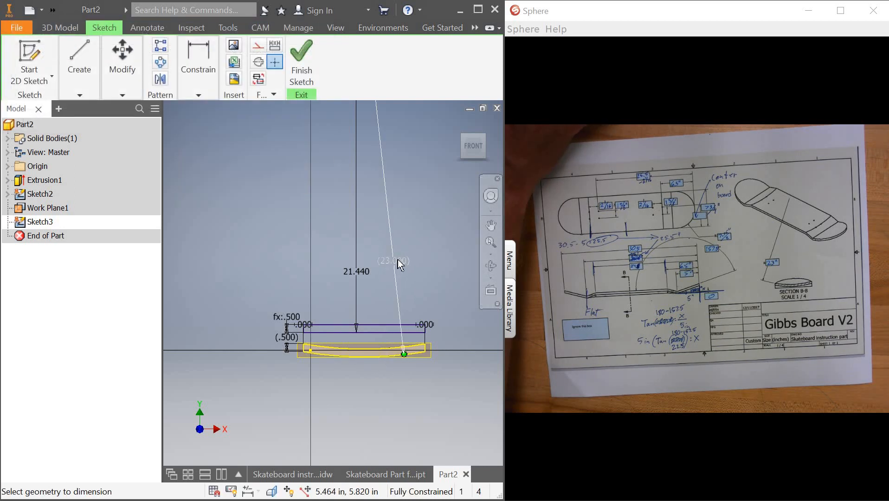
Set the distance from the rectangle's lower edge to the arc centre equal to the driven radius d14, and finish the sketch.
{"action": "double_click", "coordinate": [356, 272]}
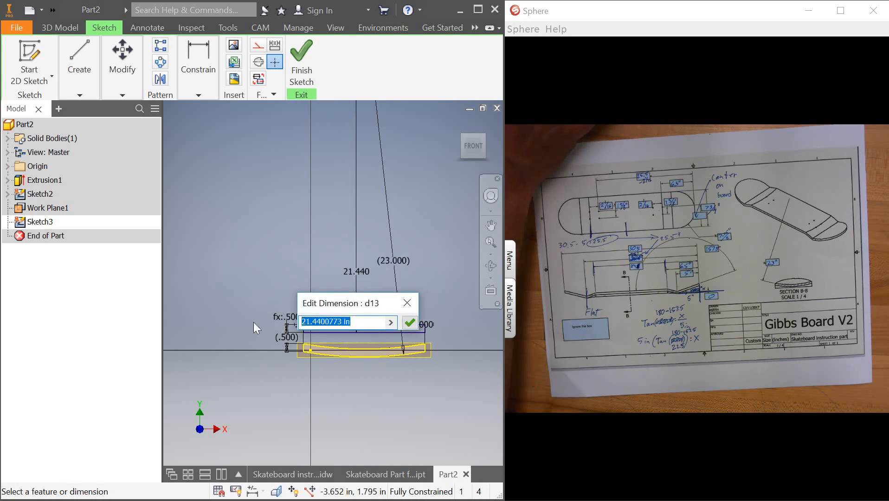
{"action": "type", "text": "="}
{"action": "left_click", "coordinate": [395, 263]}
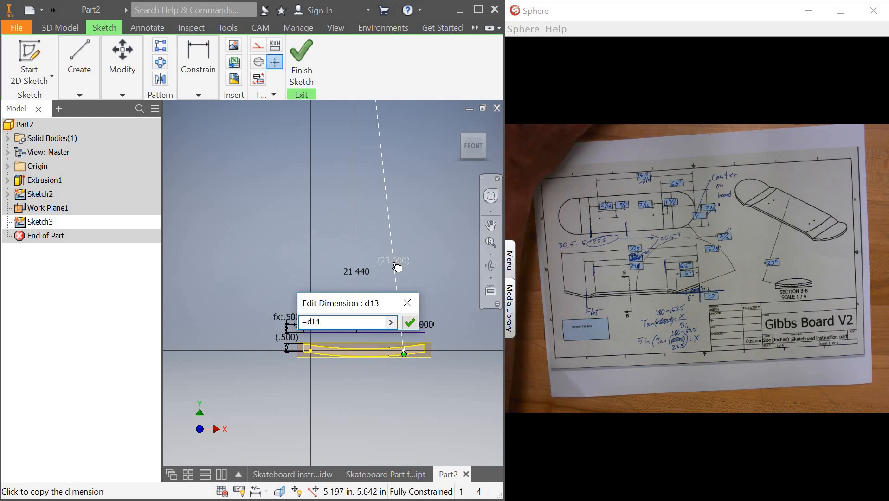
{"action": "key", "text": "Return"}
{"action": "scroll", "coordinate": [373, 338], "scroll_direction": "down", "scroll_amount": 2}
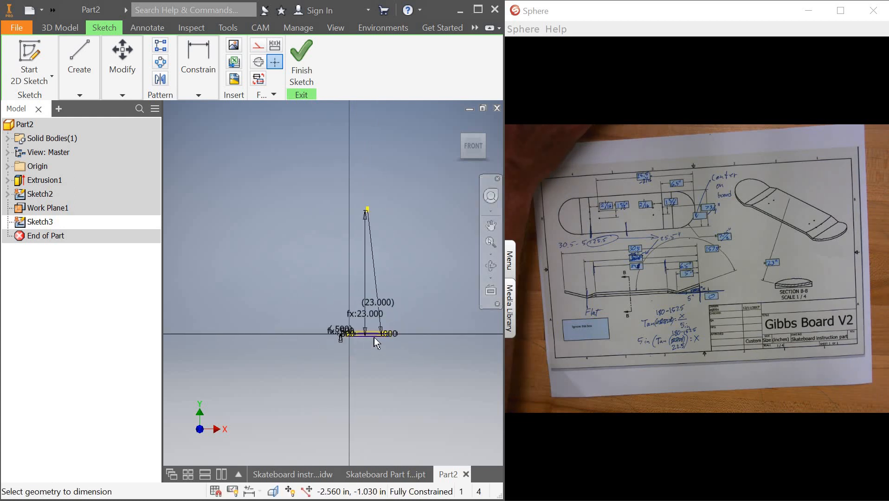
{"action": "scroll", "coordinate": [387, 281], "scroll_direction": "up", "scroll_amount": 3}
{"action": "left_click", "coordinate": [303, 60]}
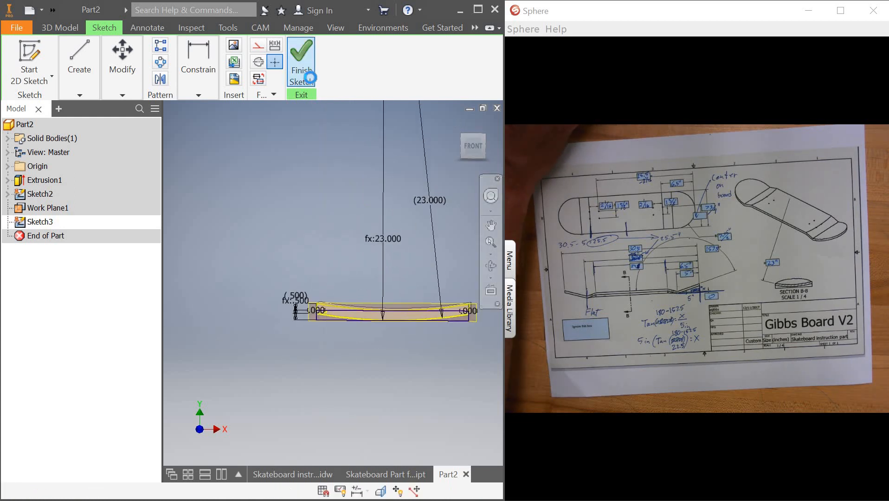
Loft a solid from the curved profile in Sketch2 to the flat rectangle in Sketch3.
{"action": "scroll", "coordinate": [340, 430], "scroll_direction": "down", "scroll_amount": 3}
{"action": "scroll", "coordinate": [340, 430], "scroll_direction": "up", "scroll_amount": 5}
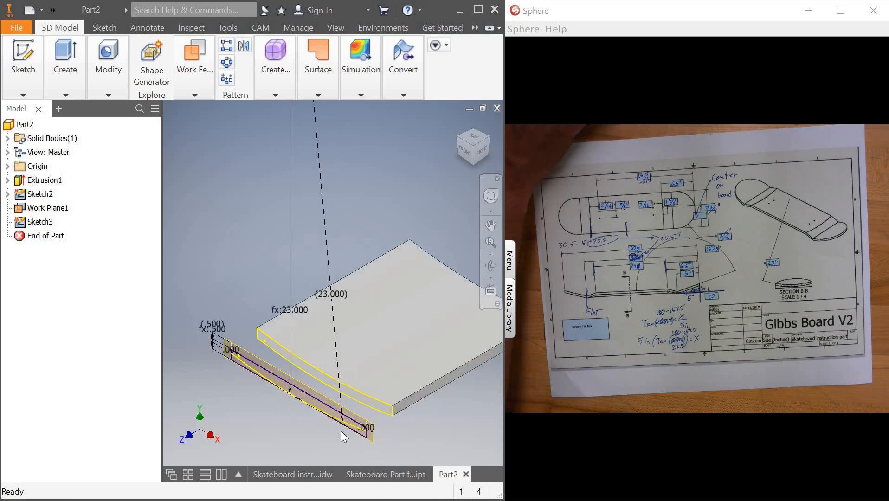
{"action": "scroll", "coordinate": [340, 431], "scroll_direction": "down", "scroll_amount": 2}
{"action": "left_click", "coordinate": [108, 69]}
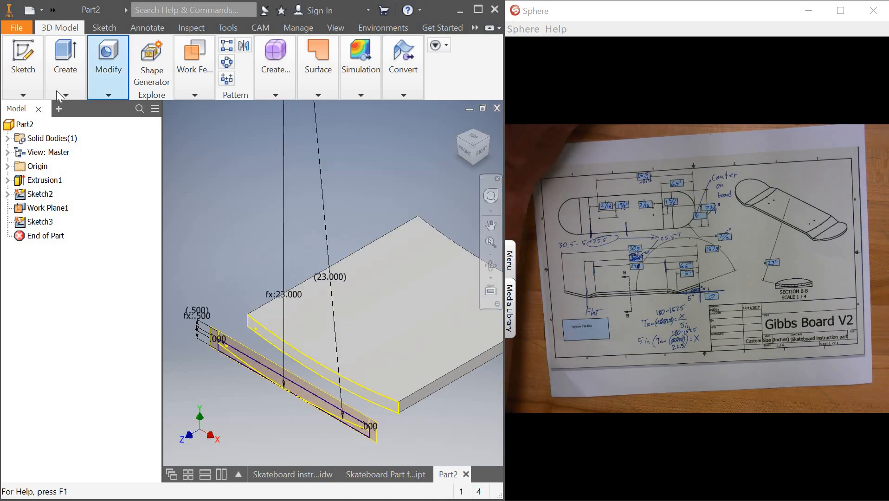
{"action": "left_click", "coordinate": [56, 90]}
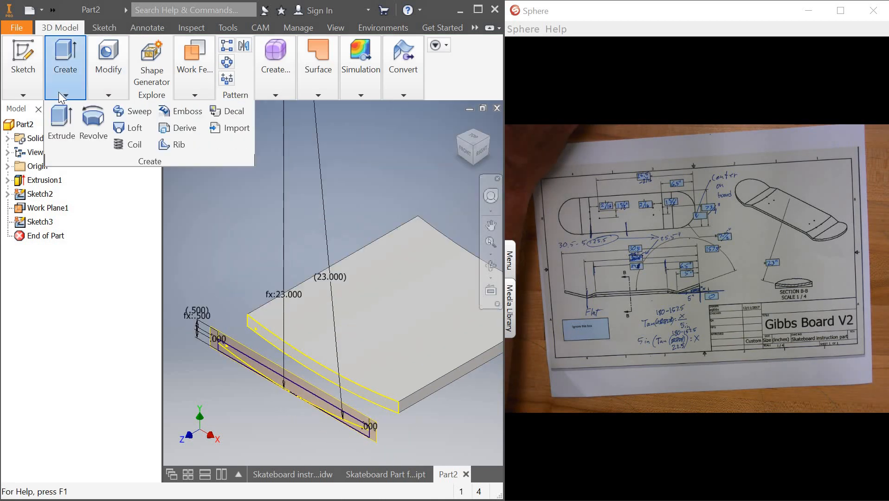
{"action": "left_click", "coordinate": [102, 90]}
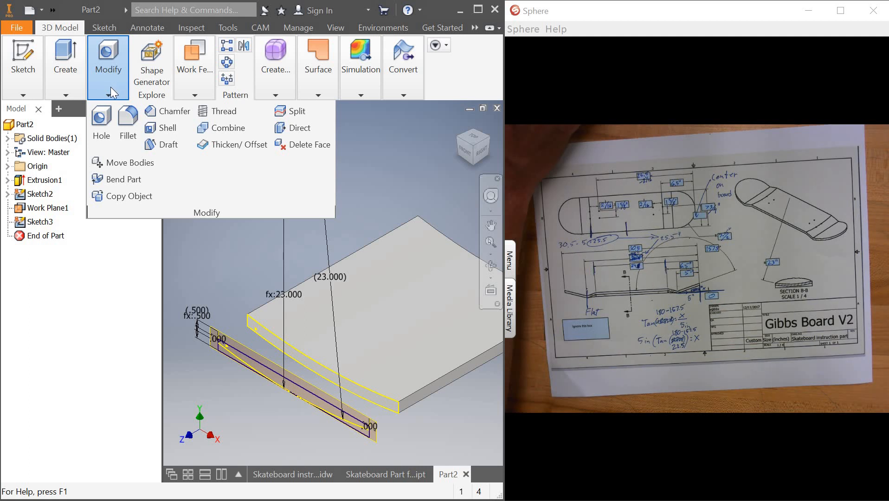
{"action": "left_click", "coordinate": [71, 94]}
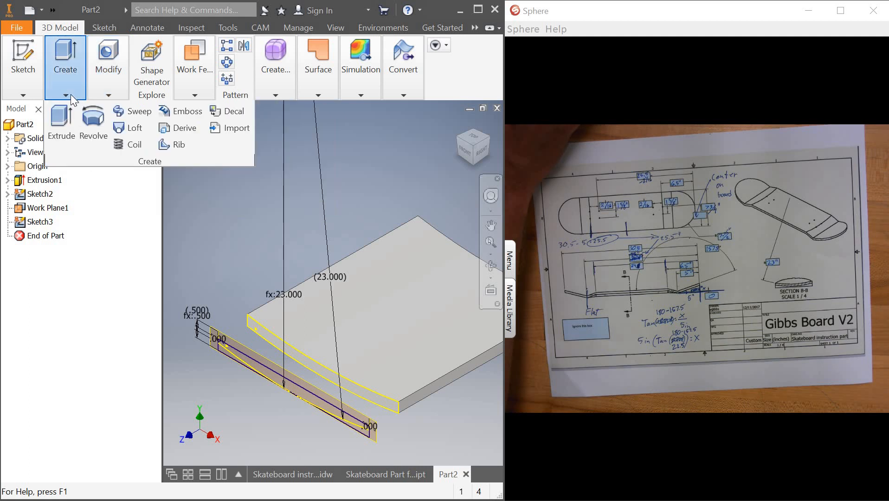
{"action": "left_click", "coordinate": [121, 128]}
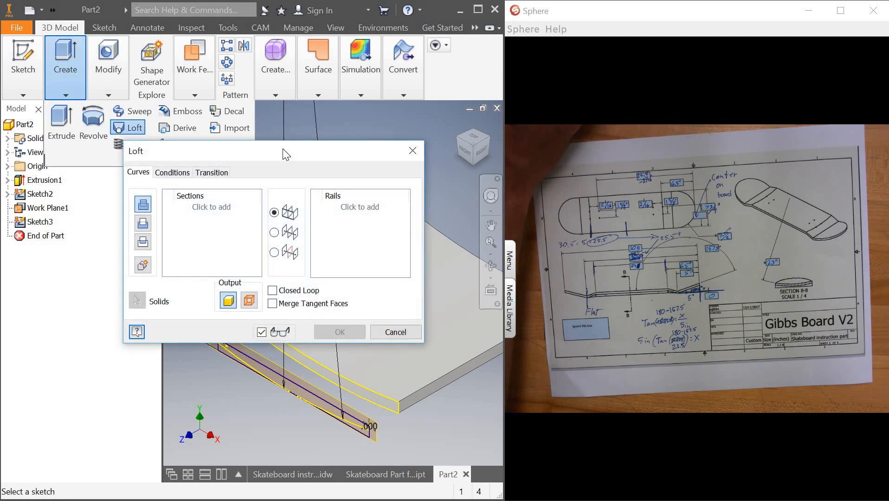
{"action": "left_click_drag", "start_coordinate": [272, 134], "coordinate": [306, 72]}
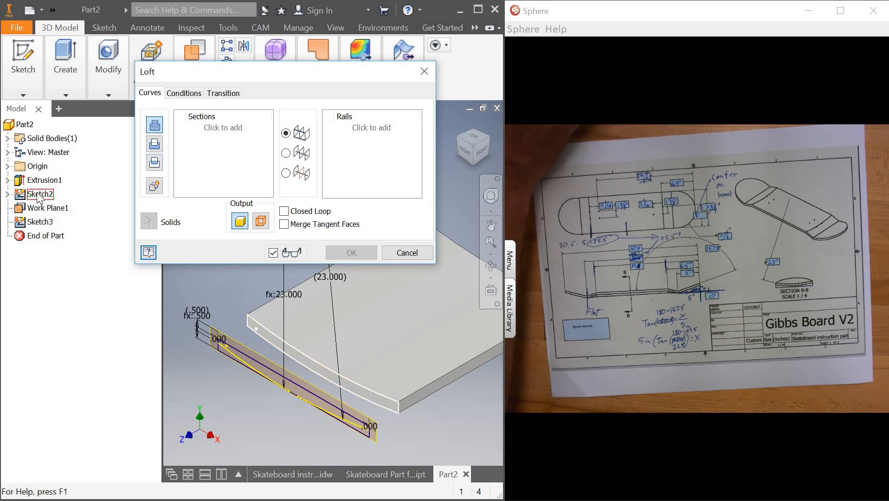
{"action": "left_click", "coordinate": [22, 197]}
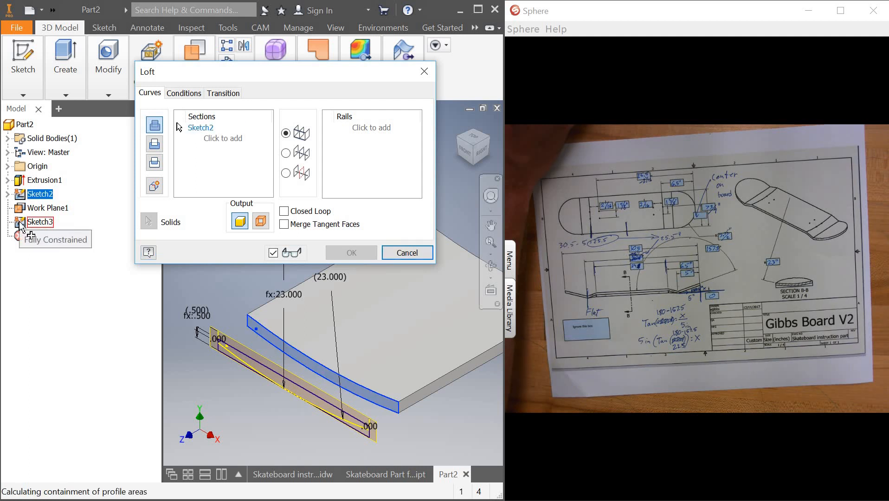
{"action": "left_click", "coordinate": [22, 227]}
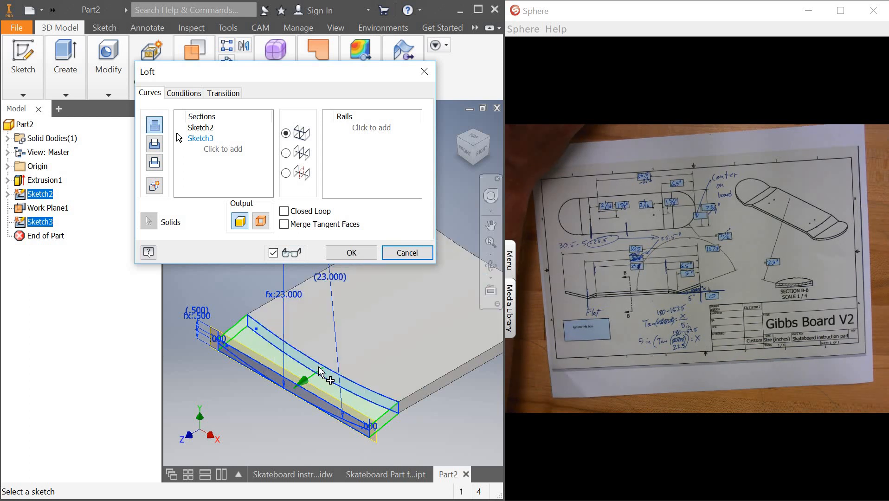
{"action": "left_click", "coordinate": [356, 253]}
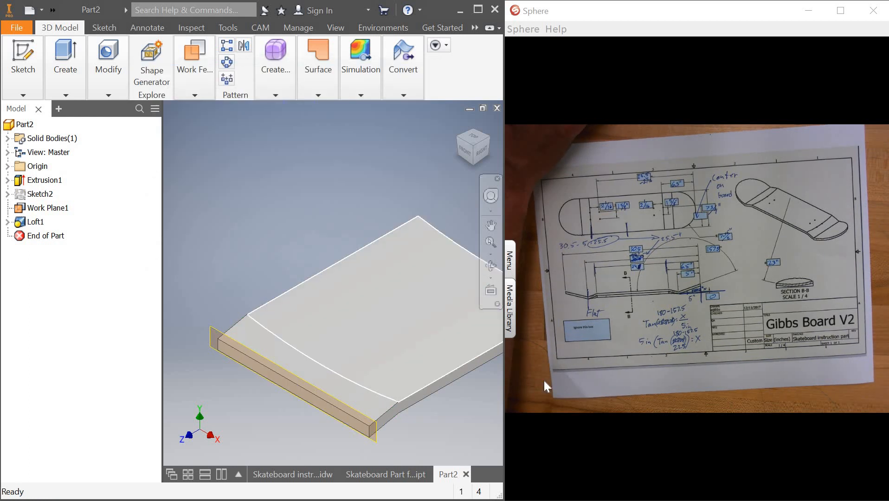
Create a work plane offset 5 in outward from the flat end face of the loft.
{"action": "left_click", "coordinate": [467, 154]}
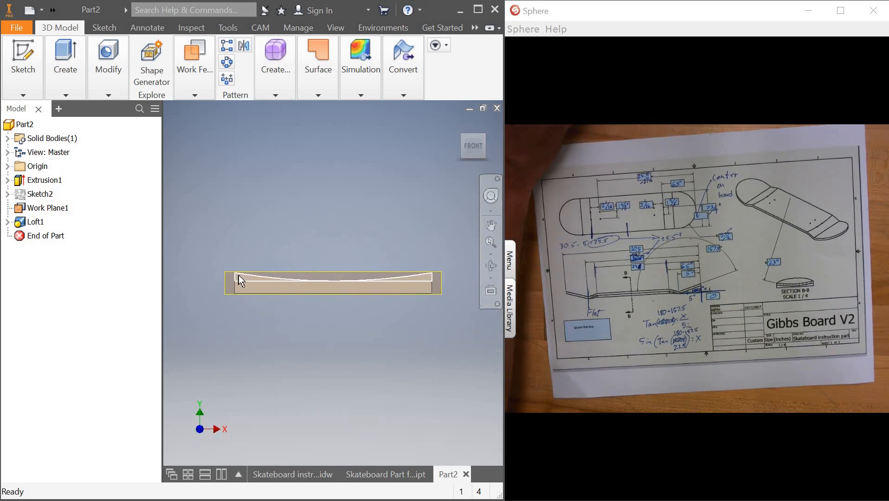
{"action": "left_click", "coordinate": [486, 139]}
{"action": "scroll", "coordinate": [372, 232], "scroll_direction": "down", "scroll_amount": 5}
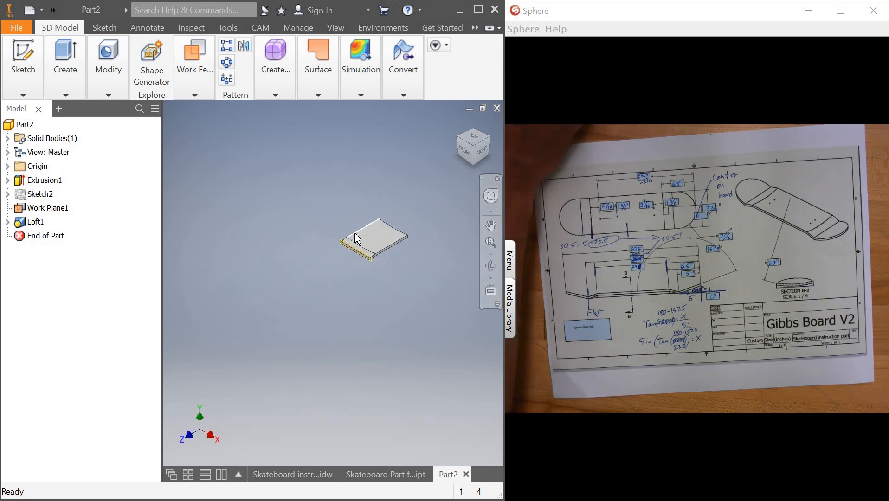
{"action": "scroll", "coordinate": [354, 234], "scroll_direction": "up", "scroll_amount": 3}
{"action": "scroll", "coordinate": [353, 241], "scroll_direction": "up", "scroll_amount": 3}
{"action": "scroll", "coordinate": [356, 236], "scroll_direction": "down", "scroll_amount": 2}
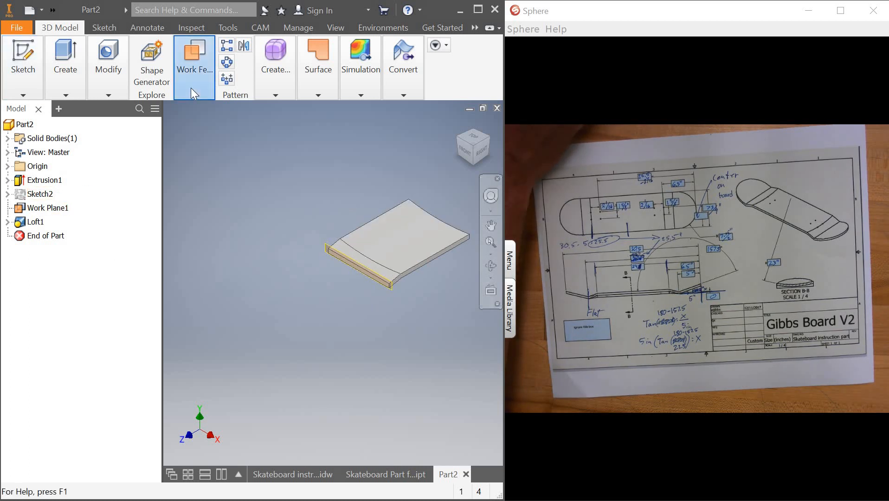
{"action": "left_click", "coordinate": [200, 97]}
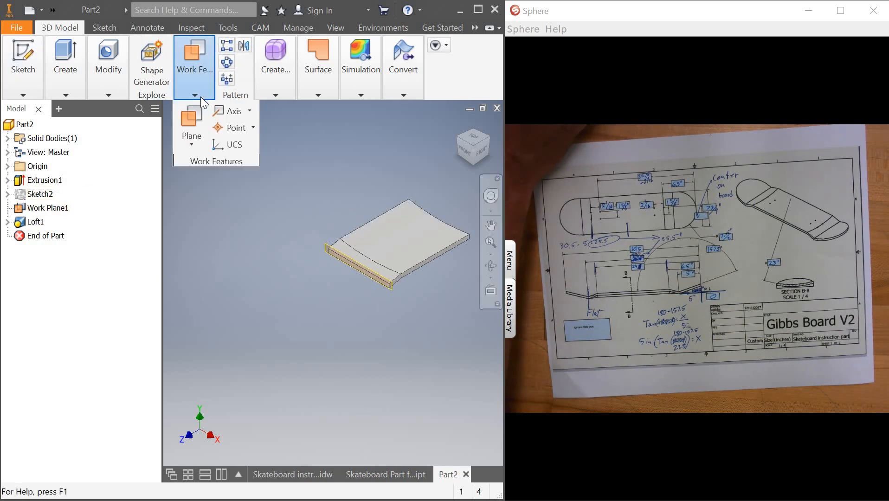
{"action": "left_click", "coordinate": [190, 139]}
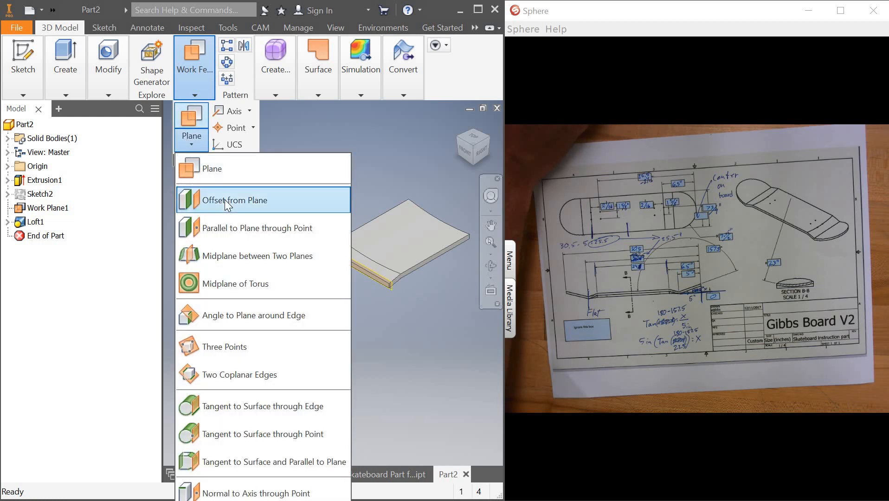
{"action": "left_click", "coordinate": [229, 200]}
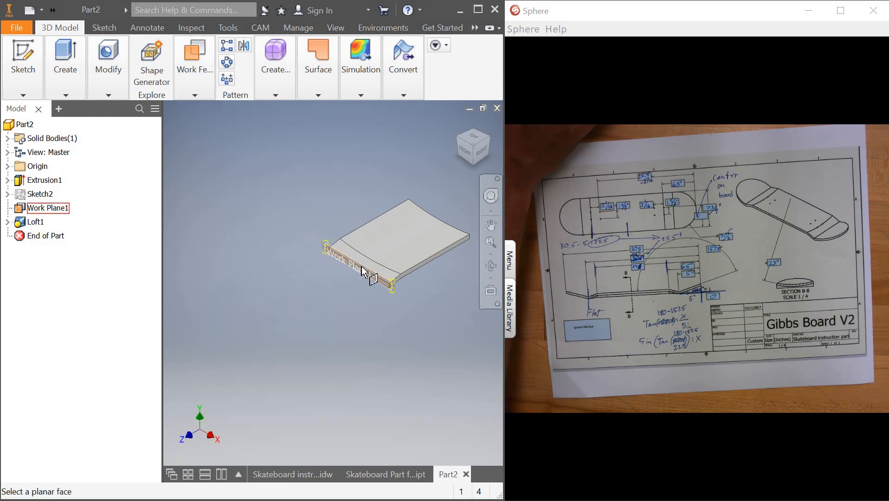
{"action": "left_click", "coordinate": [382, 285]}
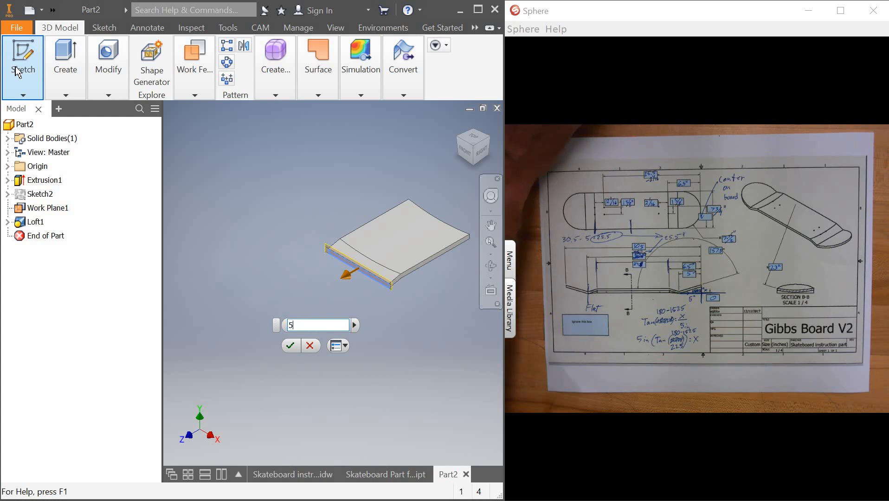
{"action": "key", "text": "Return"}
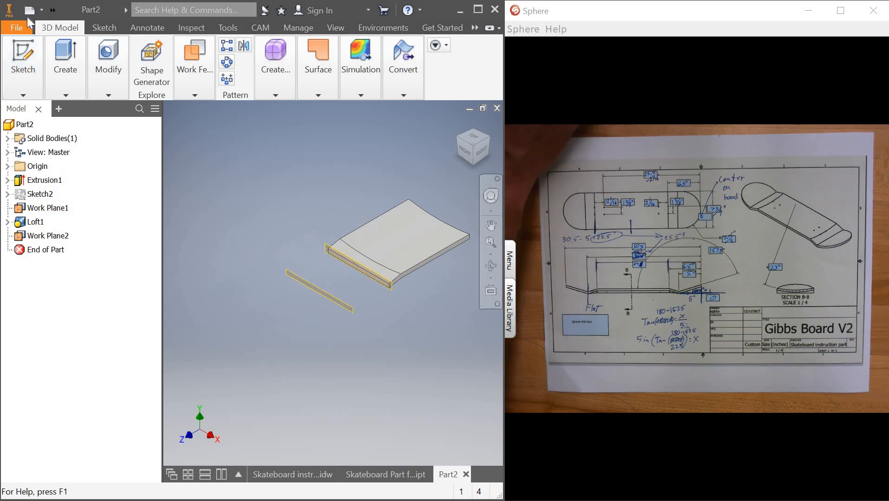
Start a sketch on the new offset plane and draw a two-point rectangle about 8.1 by 0.75 in above the deck's end face.
{"action": "left_click", "coordinate": [26, 93]}
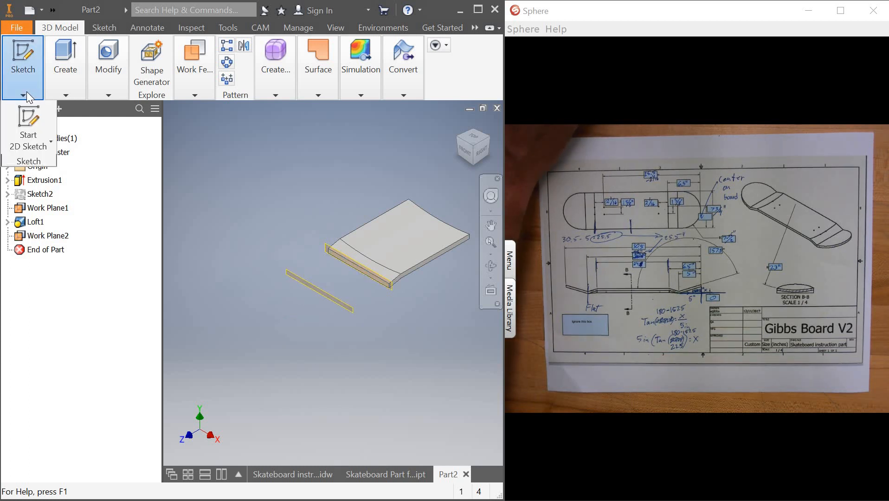
{"action": "left_click", "coordinate": [29, 118]}
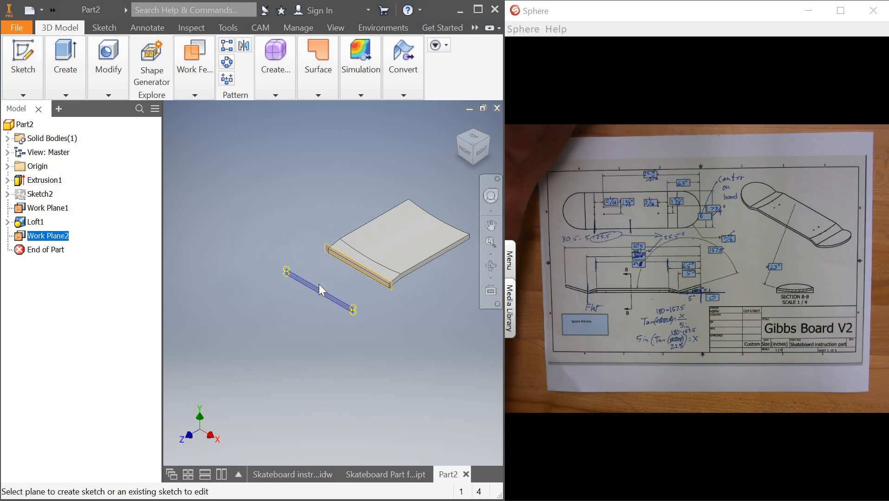
{"action": "left_click", "coordinate": [320, 285]}
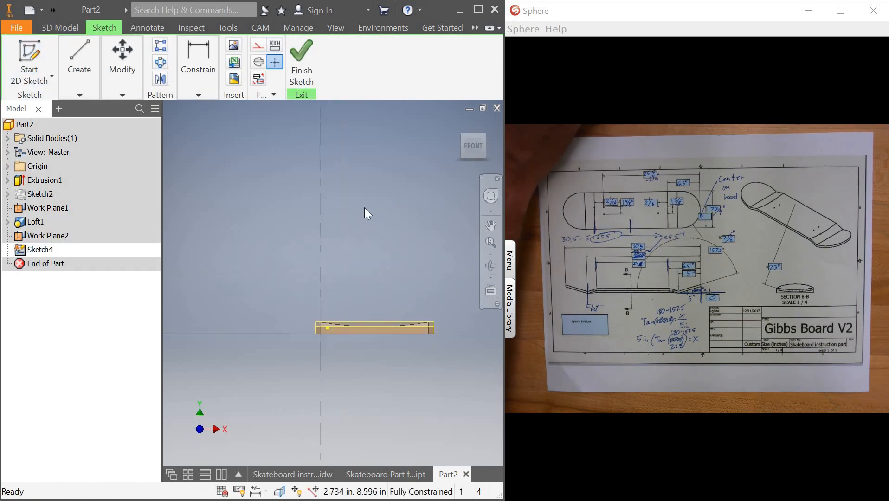
{"action": "scroll", "coordinate": [363, 214], "scroll_direction": "down", "scroll_amount": 1}
{"action": "left_click", "coordinate": [74, 91]}
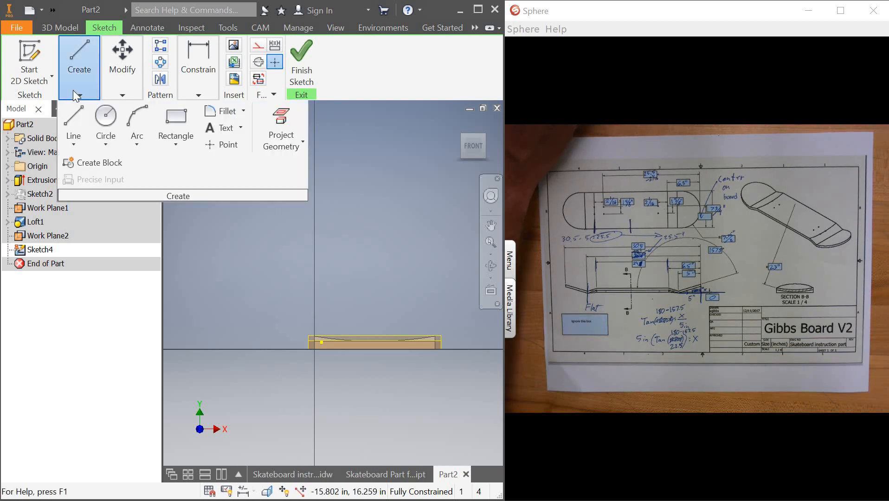
{"action": "left_click", "coordinate": [181, 140]}
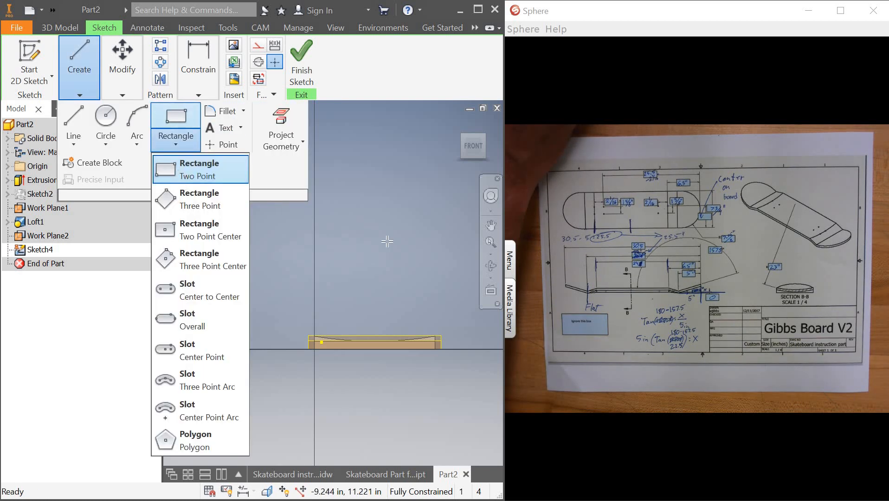
{"action": "left_click", "coordinate": [181, 176]}
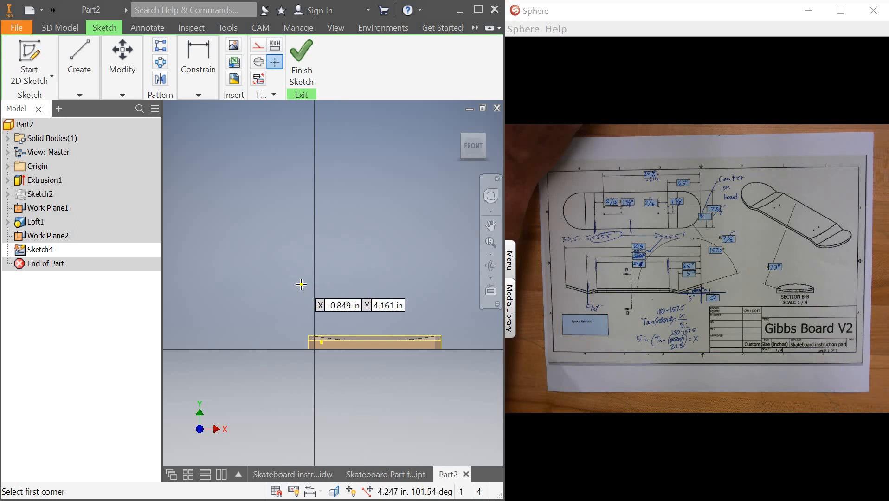
{"action": "left_click", "coordinate": [301, 284]}
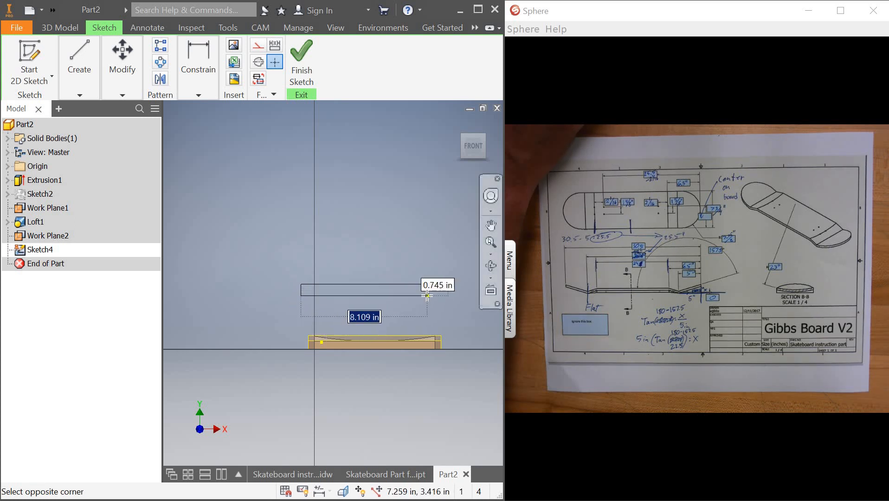
{"action": "left_click", "coordinate": [428, 295]}
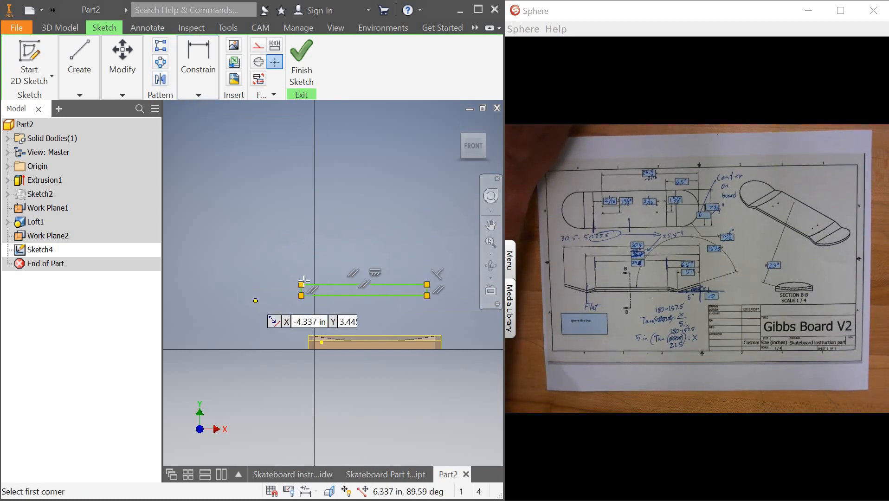
Project the outline of the loft's flat end face into the sketch.
{"action": "scroll", "coordinate": [331, 360], "scroll_direction": "down", "scroll_amount": 3}
{"action": "scroll", "coordinate": [324, 355], "scroll_direction": "up", "scroll_amount": 2}
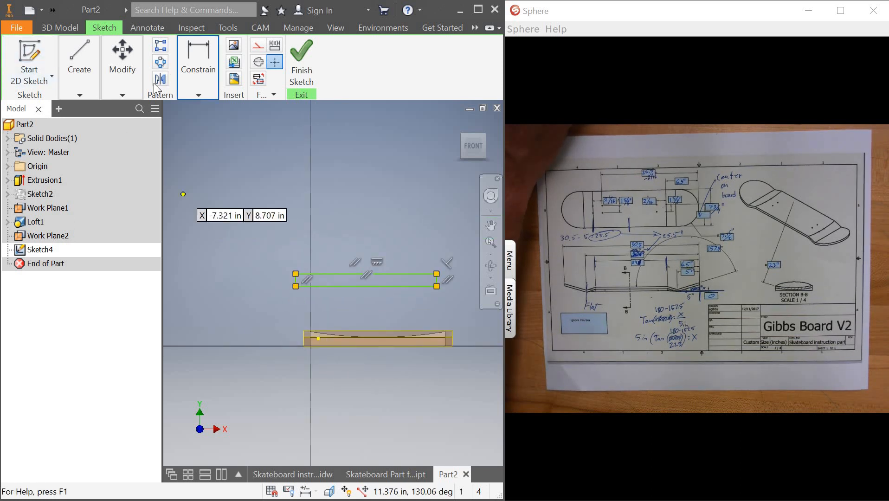
{"action": "left_click", "coordinate": [79, 94]}
{"action": "left_click", "coordinate": [272, 122]}
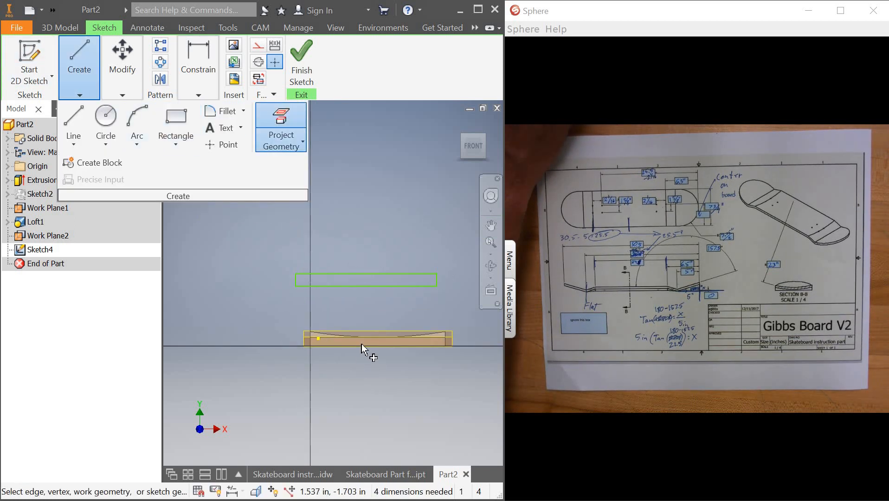
{"action": "left_click", "coordinate": [364, 348]}
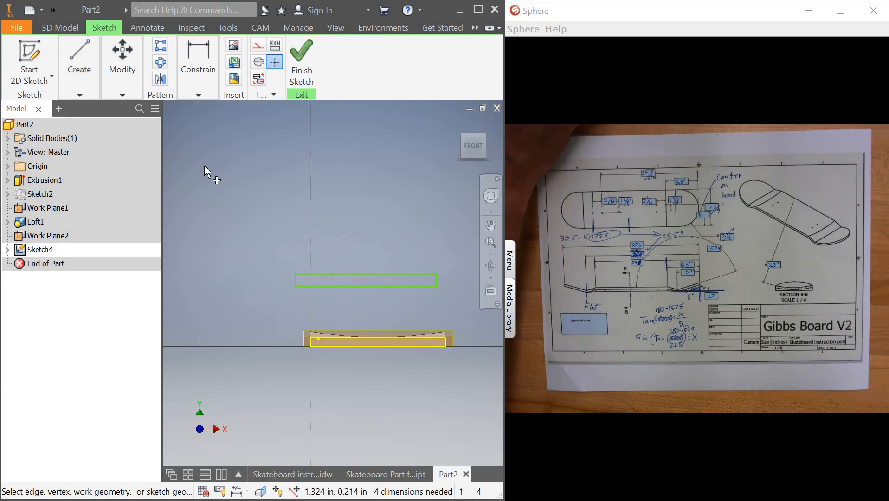
{"action": "right_click", "coordinate": [249, 153]}
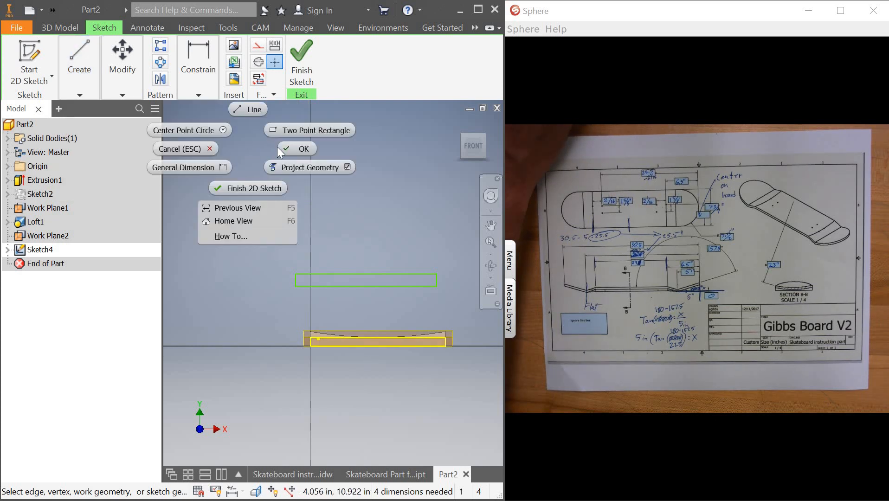
{"action": "left_click", "coordinate": [292, 167]}
Add a driven vertical dimension between the upper and lower edges of the projected end face.
{"action": "scroll", "coordinate": [357, 222], "scroll_direction": "up", "scroll_amount": 3}
{"action": "scroll", "coordinate": [357, 222], "scroll_direction": "down", "scroll_amount": 2}
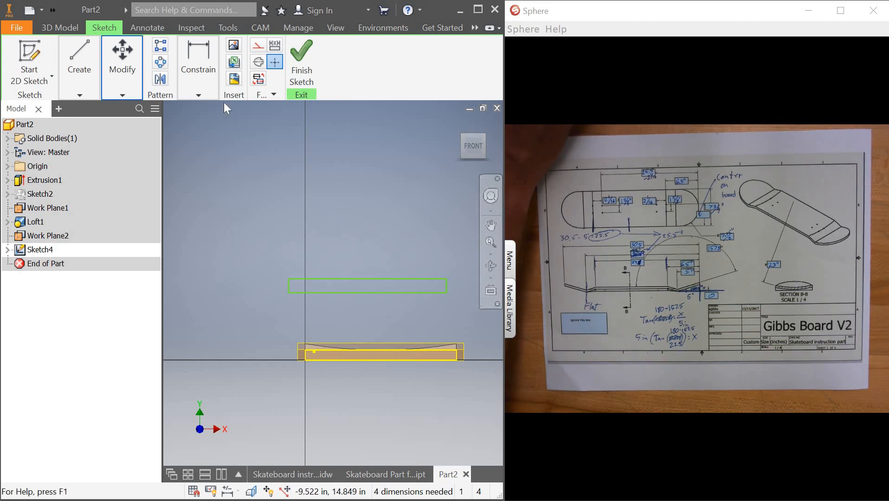
{"action": "left_click", "coordinate": [200, 93]}
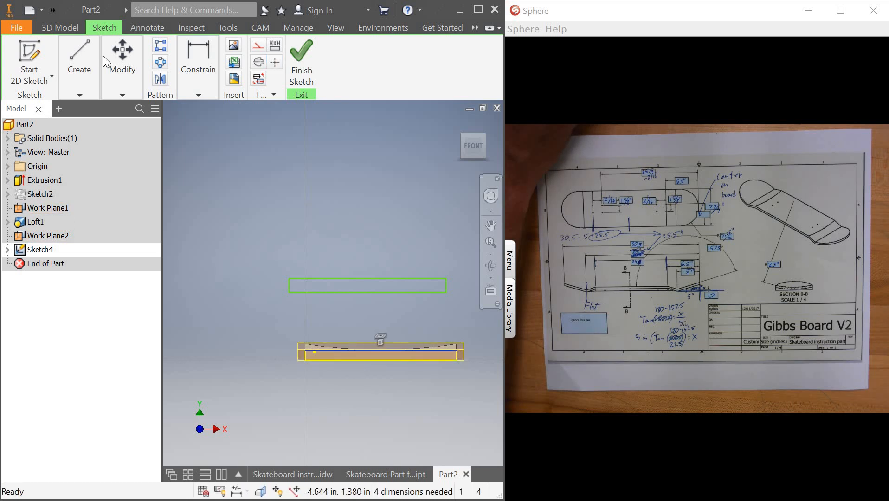
{"action": "left_click", "coordinate": [122, 60]}
{"action": "left_click", "coordinate": [201, 75]}
{"action": "left_click", "coordinate": [194, 144]}
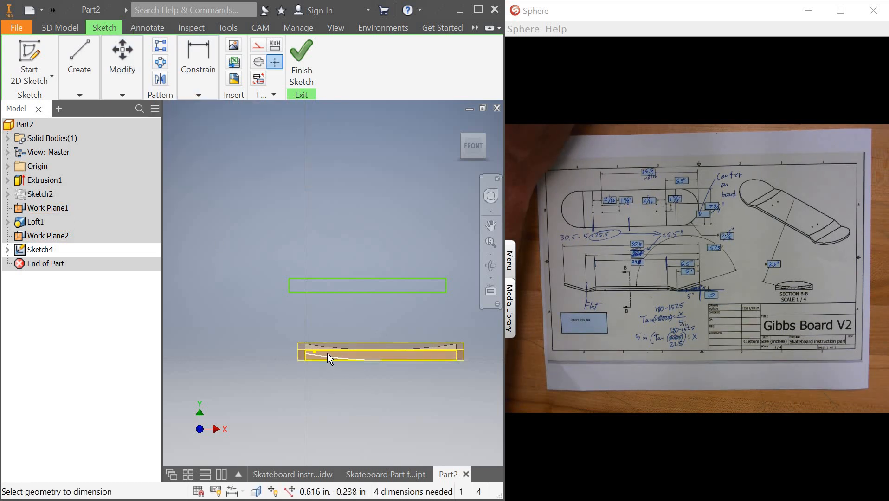
{"action": "left_click", "coordinate": [327, 351]}
{"action": "left_click", "coordinate": [327, 359]}
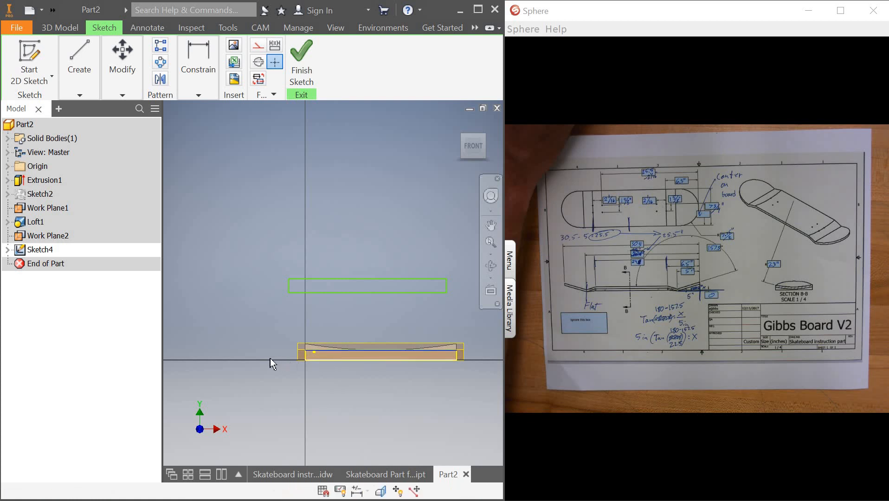
{"action": "left_click", "coordinate": [249, 355]}
{"action": "left_click", "coordinate": [303, 124]}
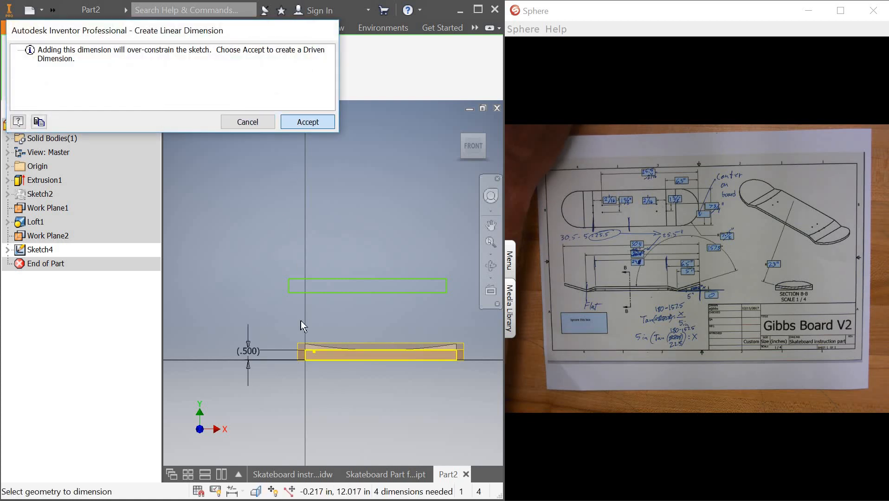
Add a driven horizontal dimension across the width of the projected end face.
{"action": "left_click", "coordinate": [318, 365]}
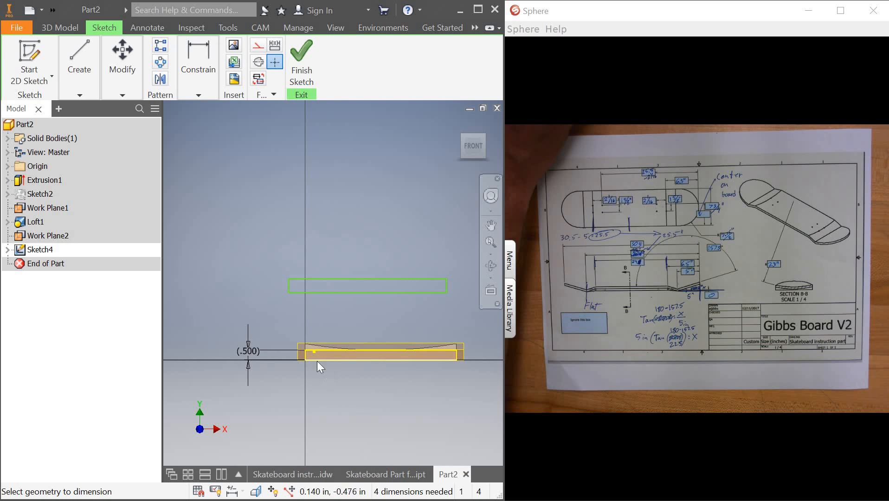
{"action": "left_click", "coordinate": [317, 396]}
{"action": "left_click", "coordinate": [296, 120]}
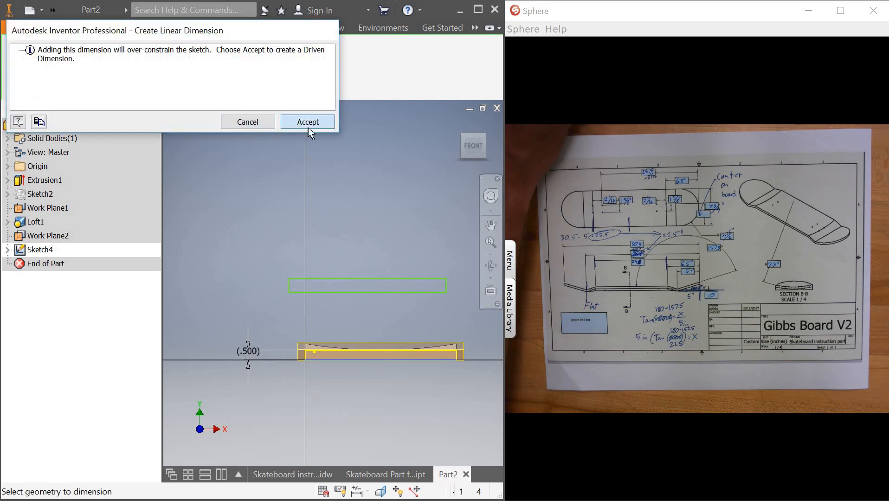
Dimension the upper rectangle's height and link it to the projected end face's driven height with =d20.
{"action": "left_click", "coordinate": [202, 59]}
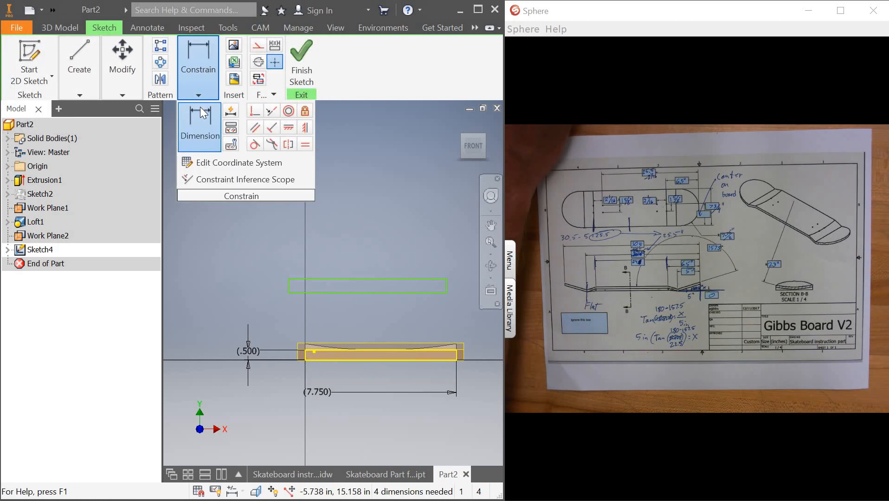
{"action": "left_click", "coordinate": [200, 107]}
{"action": "left_click", "coordinate": [311, 279]}
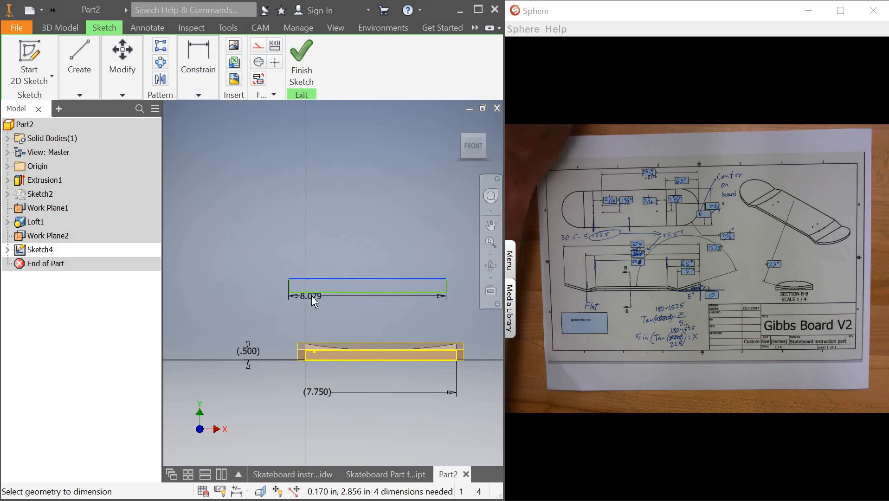
{"action": "left_click", "coordinate": [312, 293]}
{"action": "left_click", "coordinate": [233, 284]}
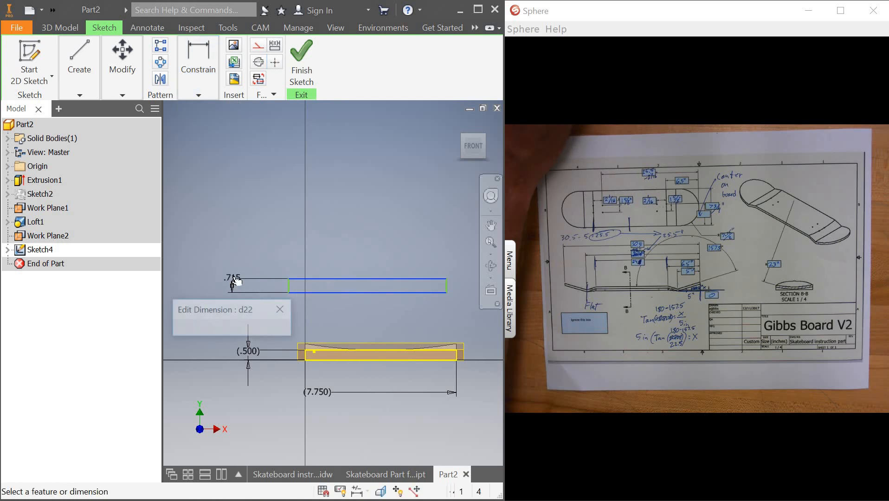
{"action": "type", "text": "="}
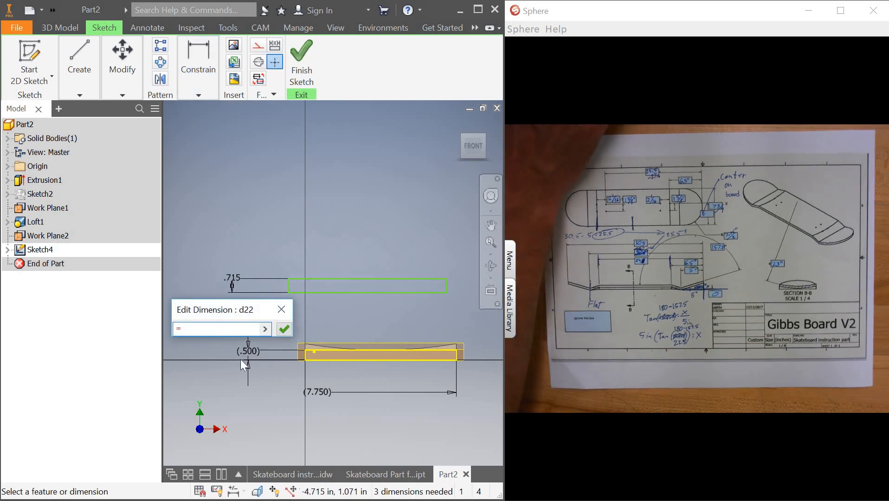
{"action": "left_click", "coordinate": [248, 347]}
{"action": "left_click", "coordinate": [285, 328]}
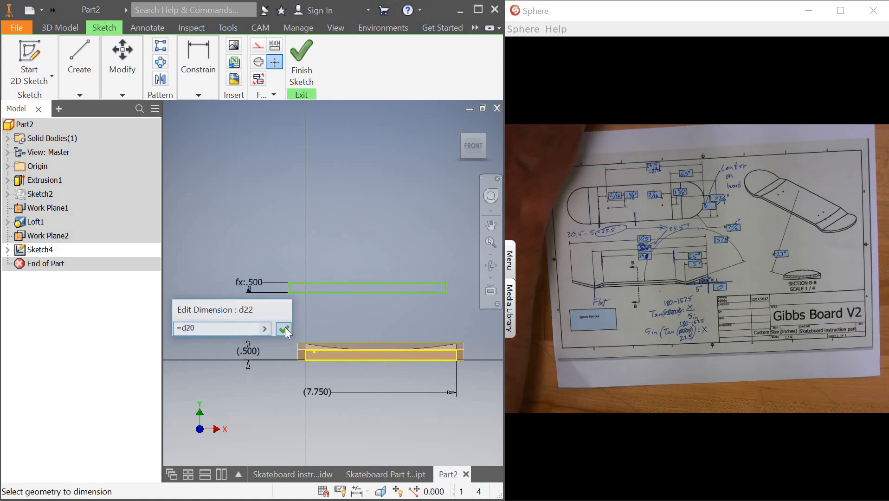
Dimension the upper rectangle's width and link it to the projected end face's driven width with =d21.
{"action": "left_click", "coordinate": [357, 293]}
{"action": "left_click", "coordinate": [369, 216]}
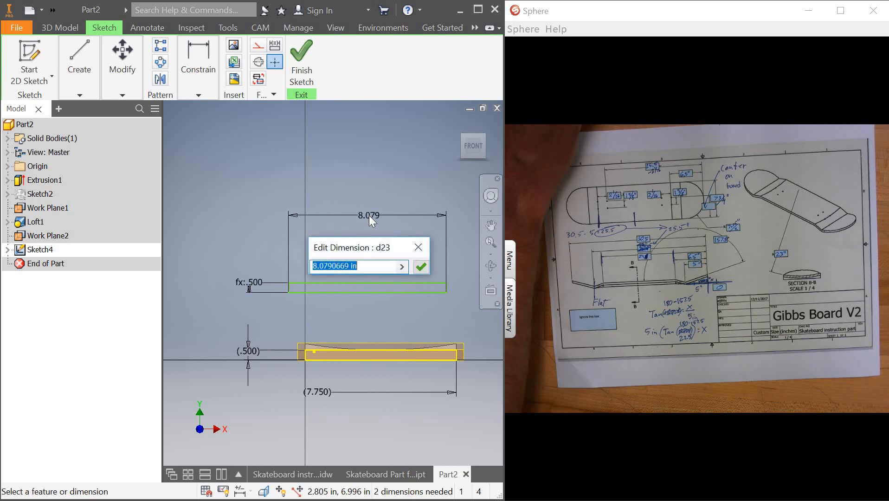
{"action": "type", "text": "="}
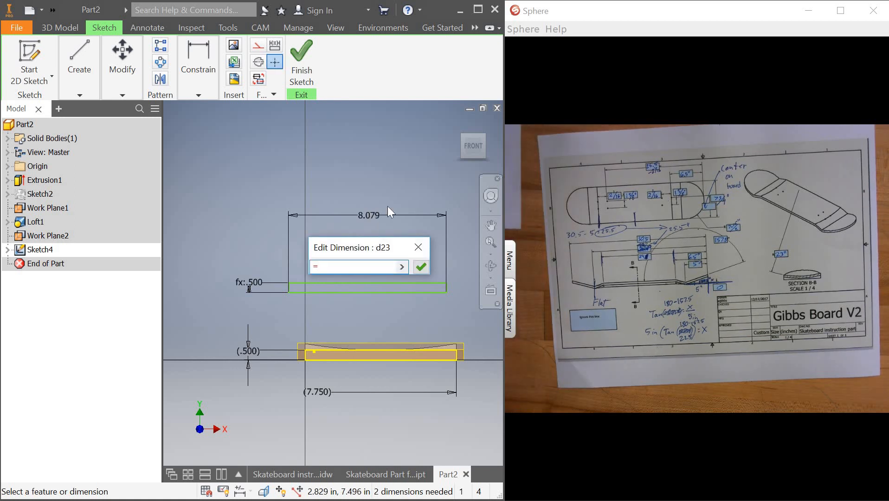
{"action": "left_click", "coordinate": [327, 384]}
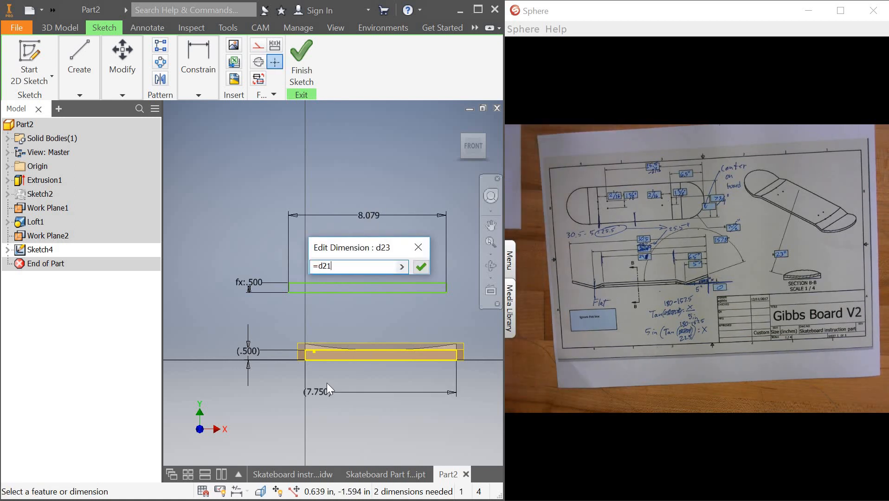
{"action": "key", "text": "Return"}
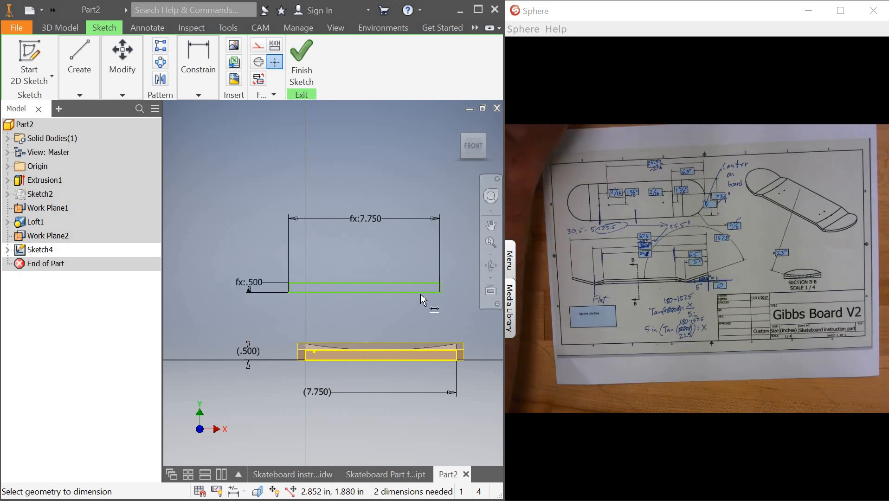
Align the rectangle sideways with the projected end face by setting a 0 in horizontal dimension between their right ends.
{"action": "left_click", "coordinate": [204, 62]}
{"action": "left_click", "coordinate": [205, 125]}
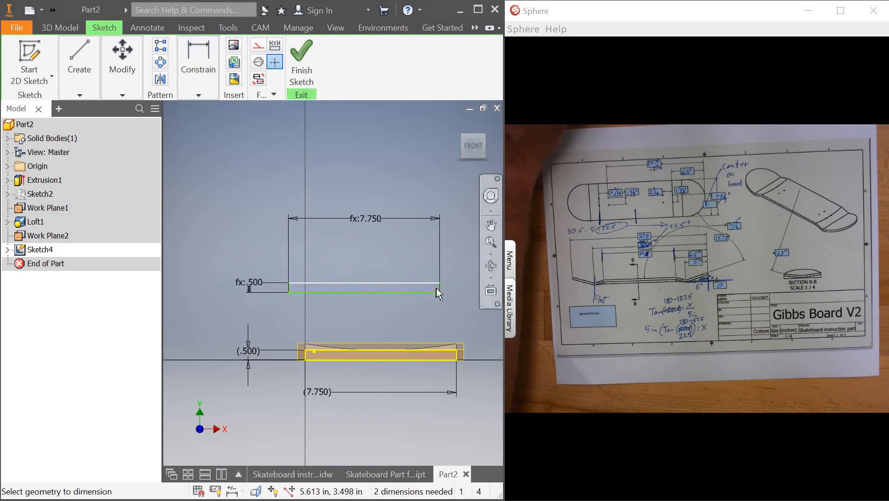
{"action": "left_click", "coordinate": [458, 338]}
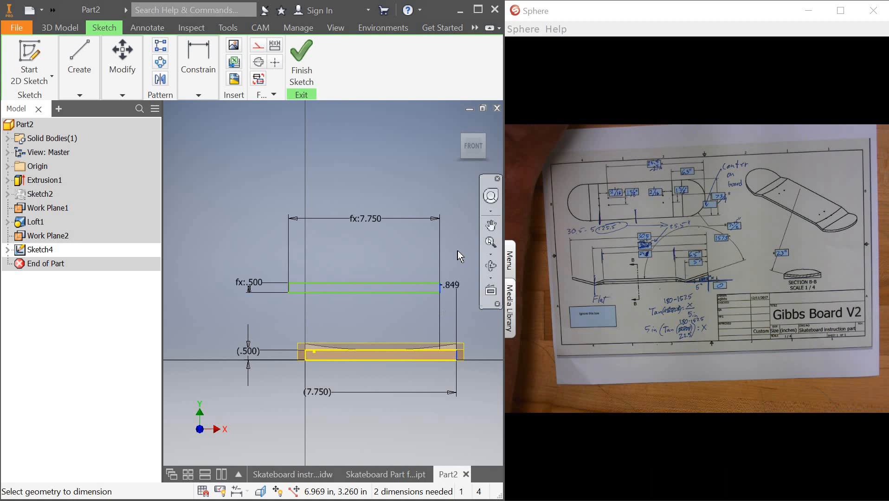
{"action": "left_click", "coordinate": [458, 218]}
{"action": "type", "text": "0"}
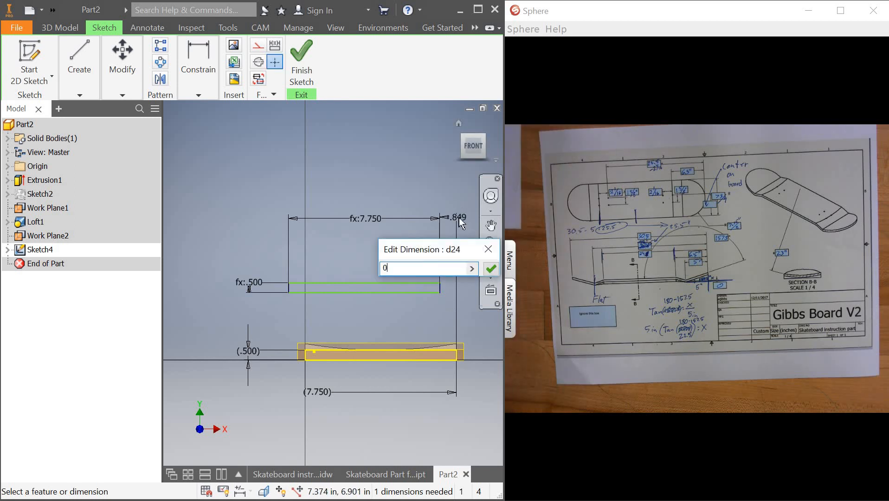
{"action": "key", "text": "Return"}
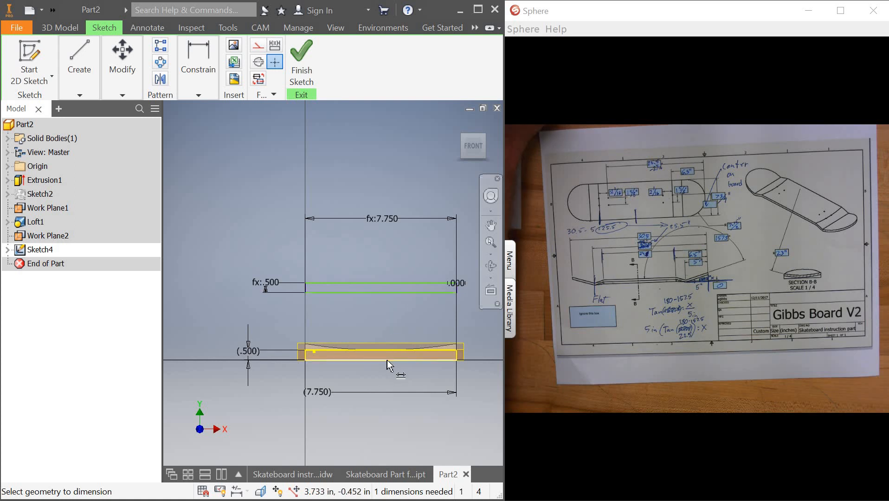
Set the rectangle's lower edge 2.07 in above the projected end face's lower edge and finish the sketch.
{"action": "left_click", "coordinate": [466, 151]}
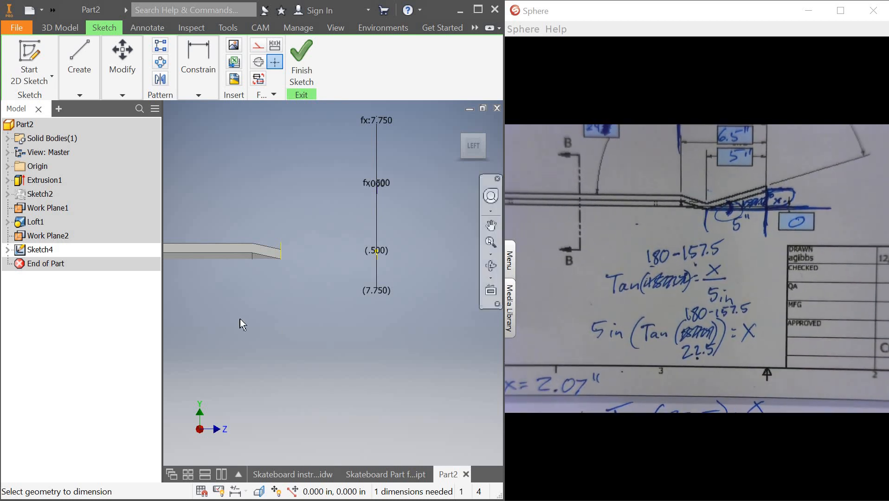
{"action": "left_click", "coordinate": [481, 138]}
{"action": "key", "text": "d"}
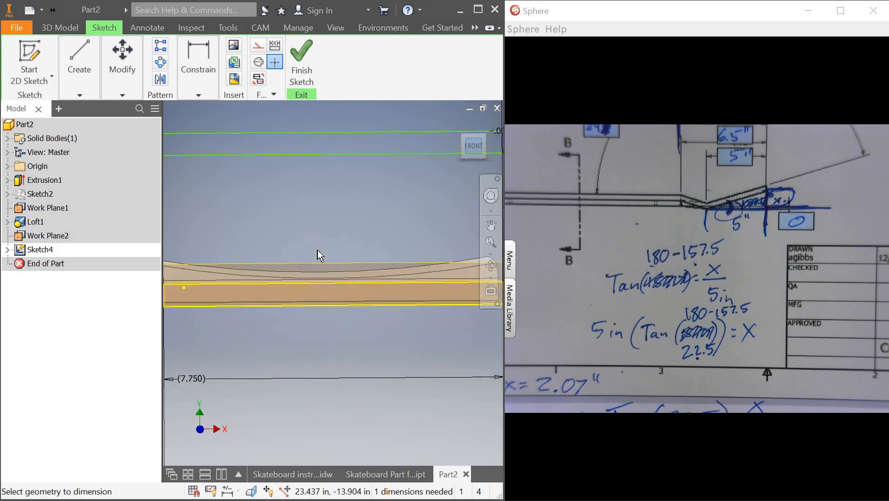
{"action": "scroll", "coordinate": [303, 267], "scroll_direction": "up", "scroll_amount": 4}
{"action": "scroll", "coordinate": [302, 229], "scroll_direction": "down", "scroll_amount": 2}
{"action": "mouse_move", "coordinate": [199, 69]}
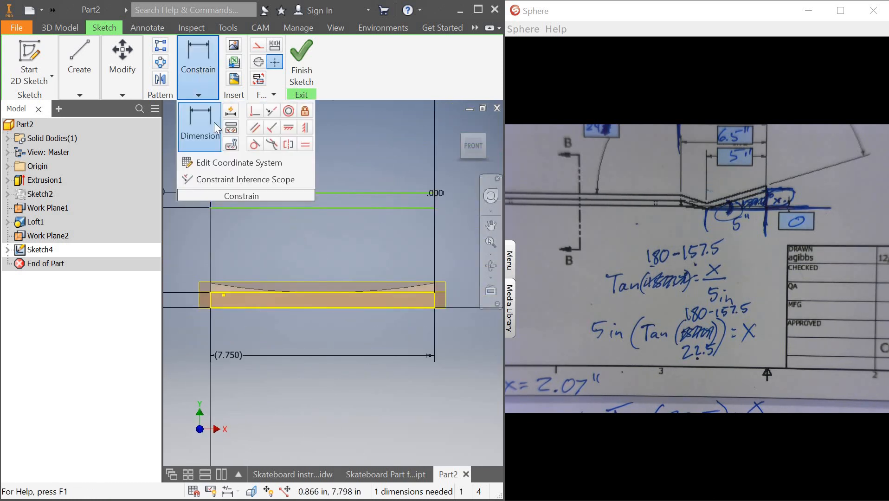
{"action": "left_click", "coordinate": [200, 128]}
{"action": "left_click", "coordinate": [391, 208]}
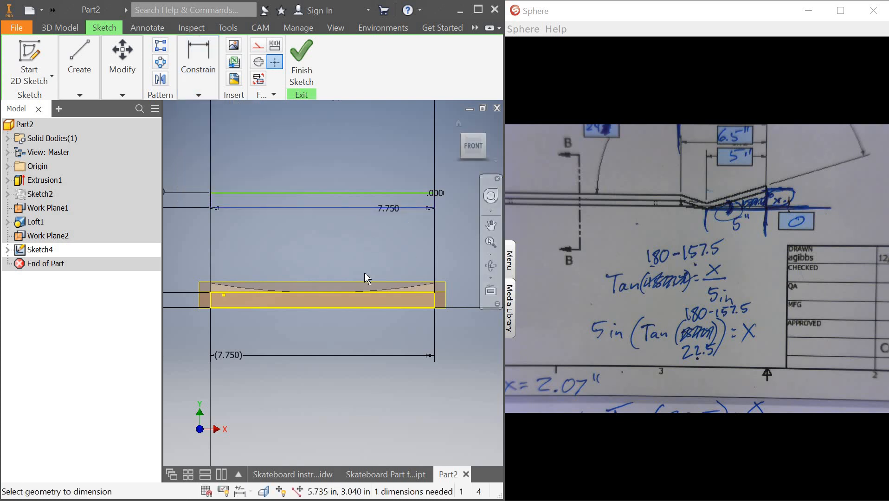
{"action": "left_click", "coordinate": [406, 307]}
{"action": "left_click", "coordinate": [451, 254]}
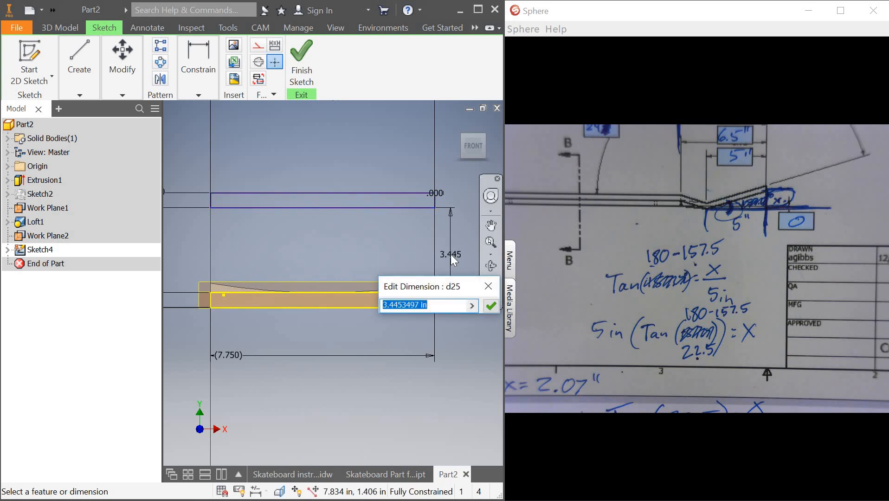
{"action": "type", "text": "2."}
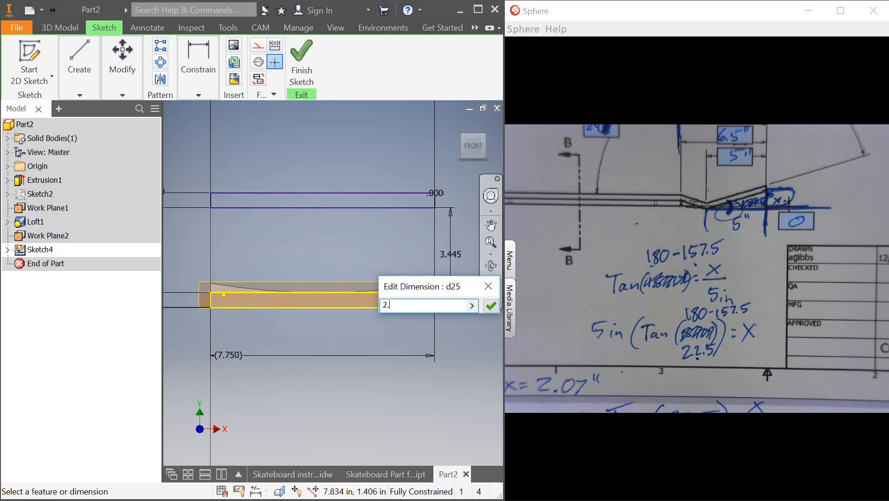
{"action": "type", "text": "07"}
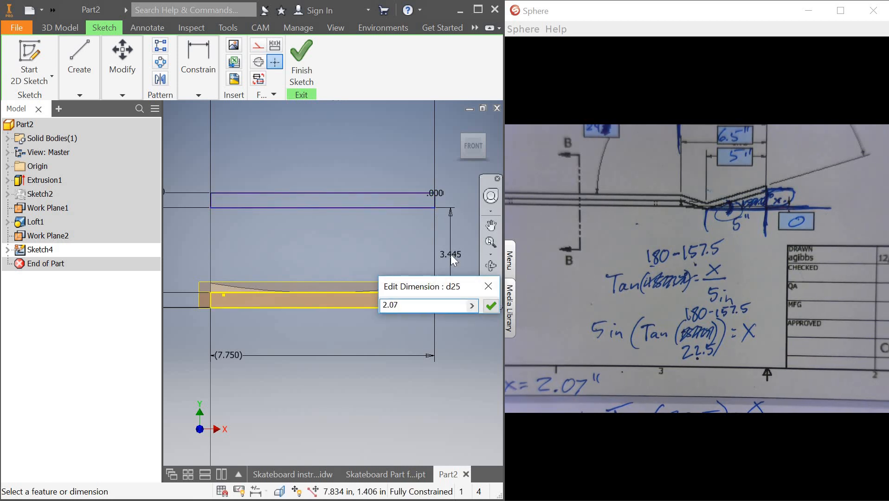
{"action": "key", "text": "Return"}
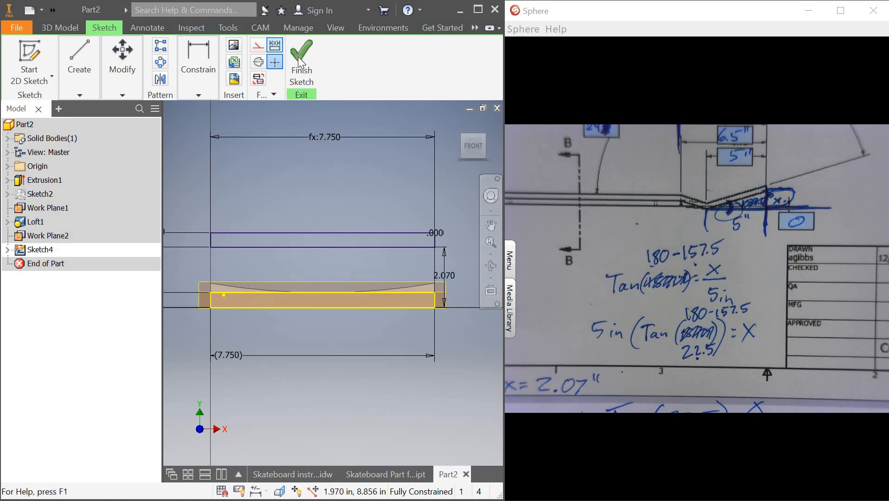
{"action": "left_click", "coordinate": [301, 58]}
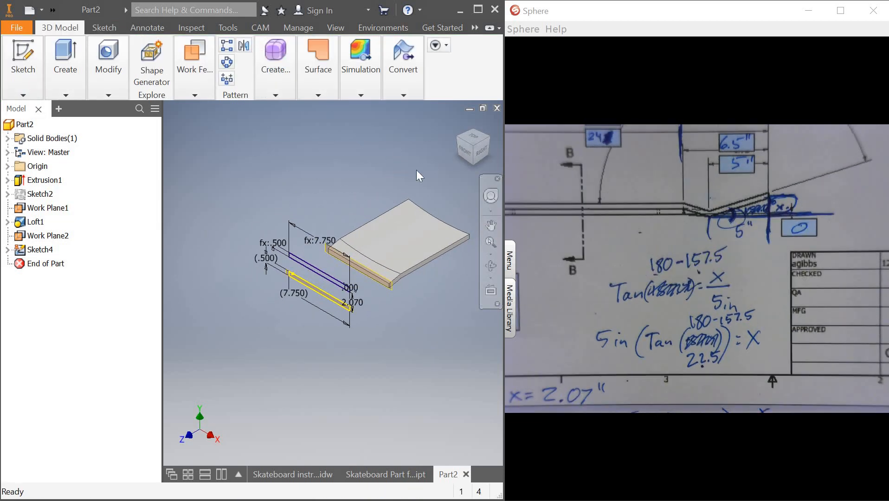
{"action": "left_click", "coordinate": [58, 88]}
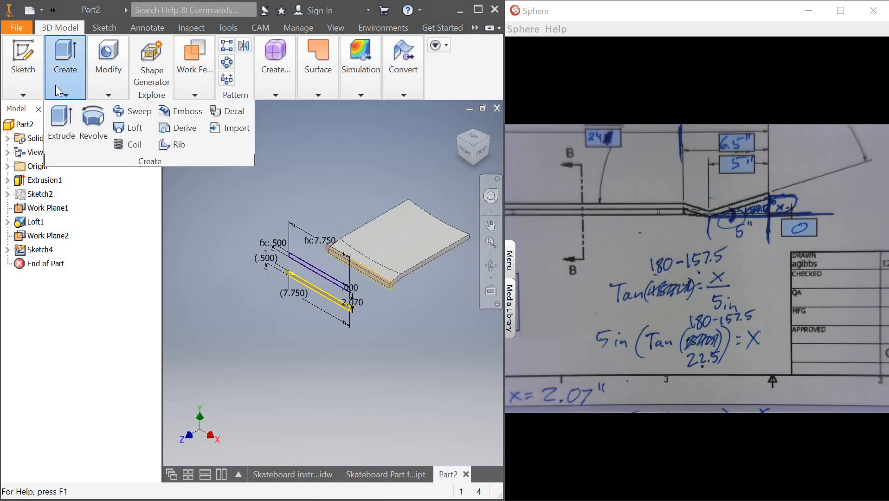
{"action": "left_click", "coordinate": [131, 134]}
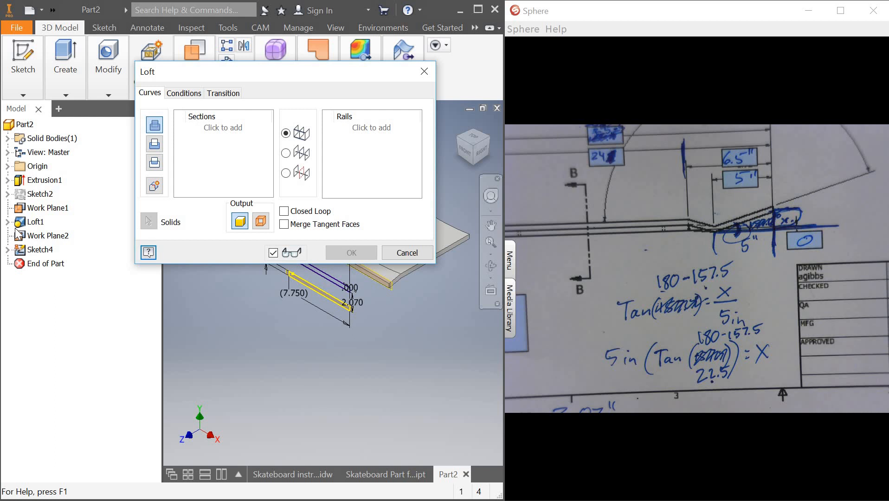
{"action": "left_click", "coordinate": [406, 254]}
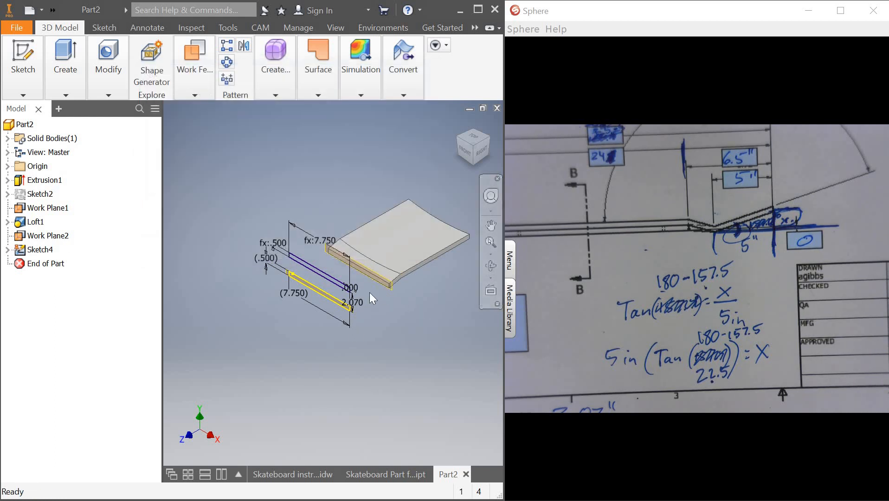
{"action": "scroll", "coordinate": [367, 265], "scroll_direction": "up", "scroll_amount": 2}
{"action": "left_click", "coordinate": [107, 93]}
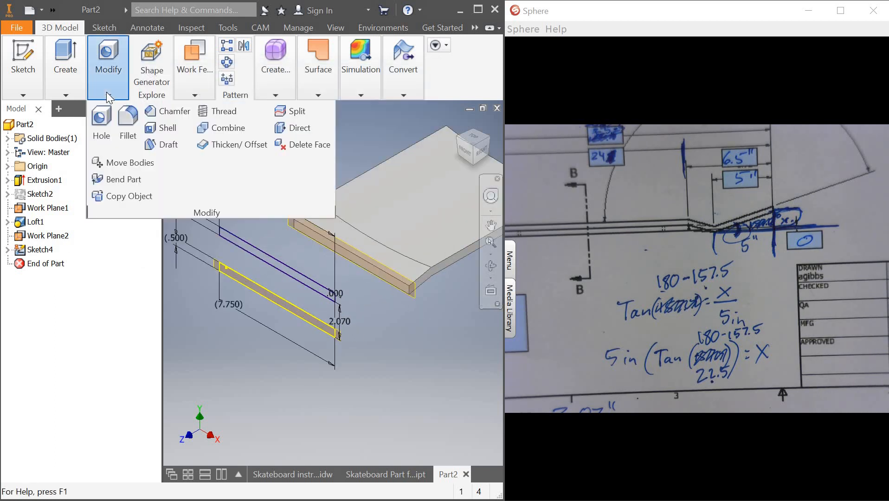
{"action": "left_click", "coordinate": [70, 95]}
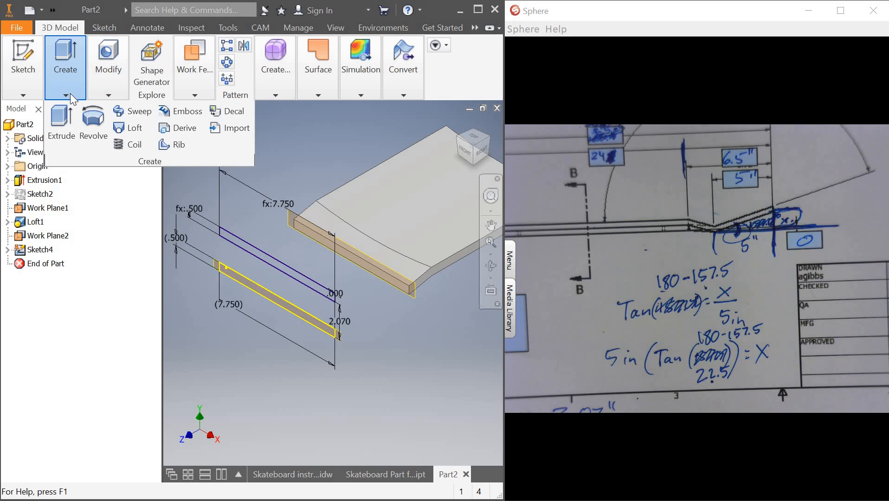
Create a sketch on the loft's flat end face, project that face's outline into it, and finish the sketch.
{"action": "left_click", "coordinate": [8, 52]}
{"action": "left_click", "coordinate": [15, 111]}
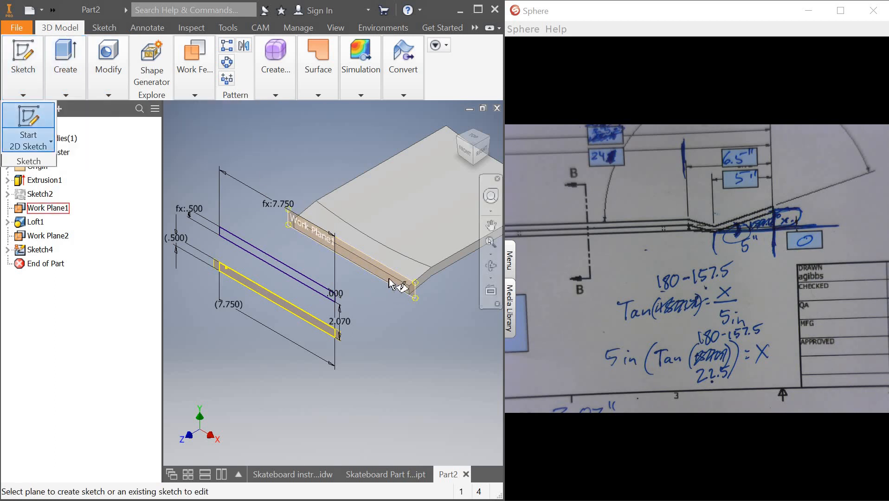
{"action": "left_click", "coordinate": [376, 264]}
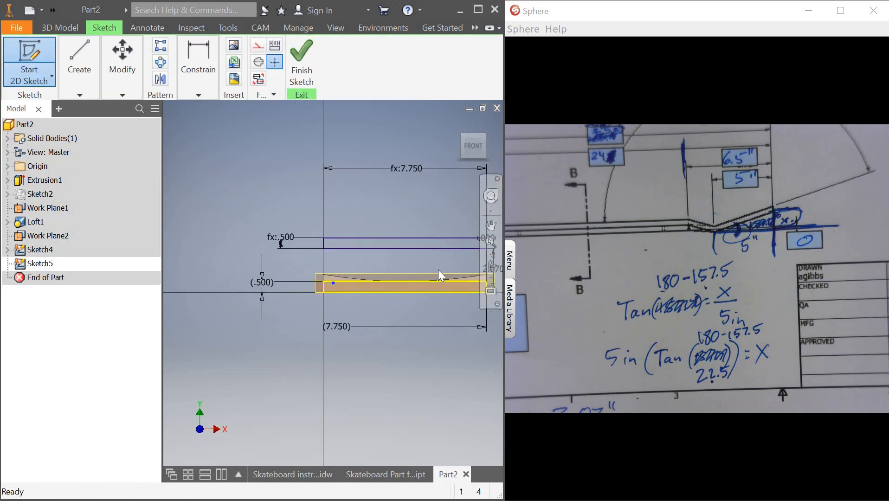
{"action": "left_click", "coordinate": [484, 139]}
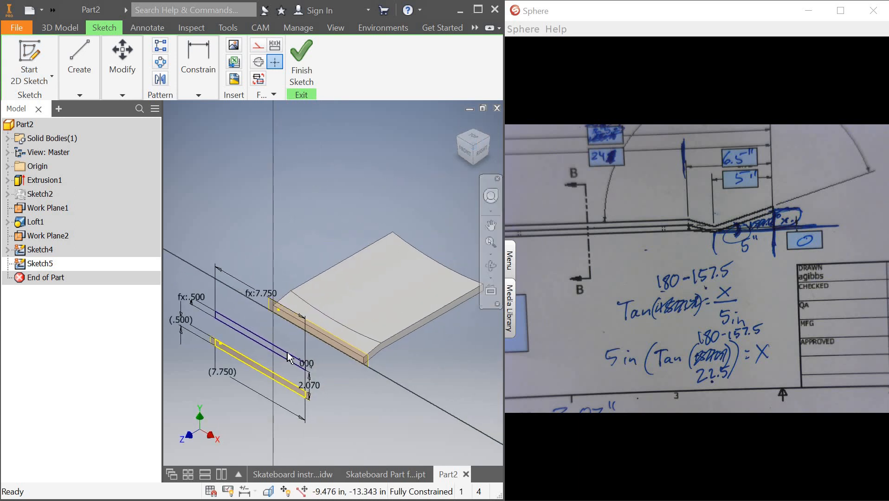
{"action": "left_click", "coordinate": [63, 85]}
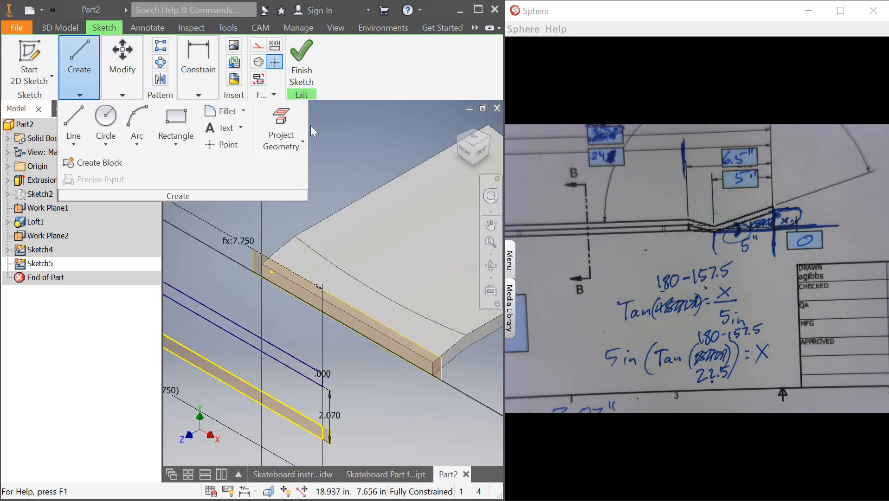
{"action": "left_click", "coordinate": [281, 123]}
{"action": "left_click", "coordinate": [349, 325]}
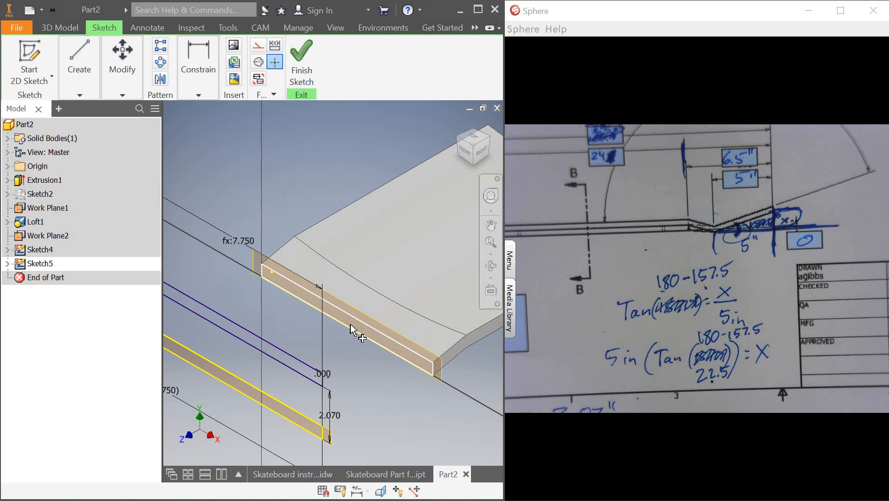
{"action": "left_click", "coordinate": [306, 66]}
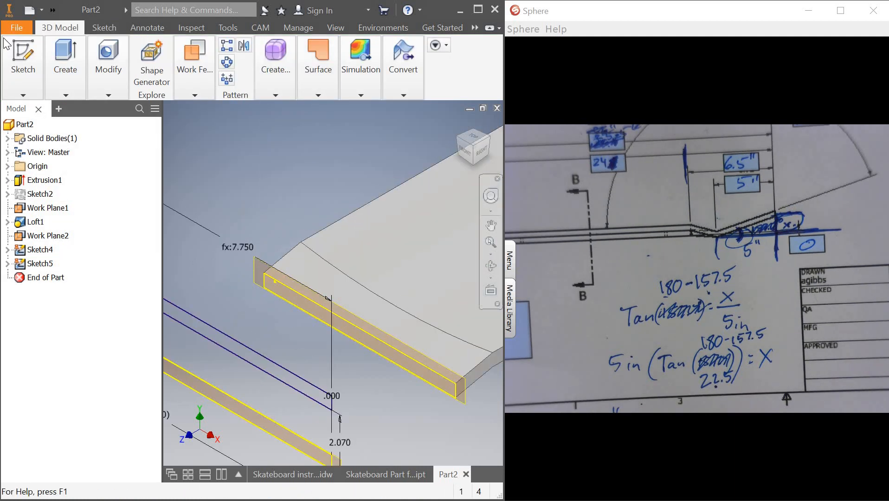
Loft a solid from the flat end-face sketch (Sketch5) to the raised rectangle in Sketch4.
{"action": "left_click", "coordinate": [64, 86]}
{"action": "left_click", "coordinate": [132, 128]}
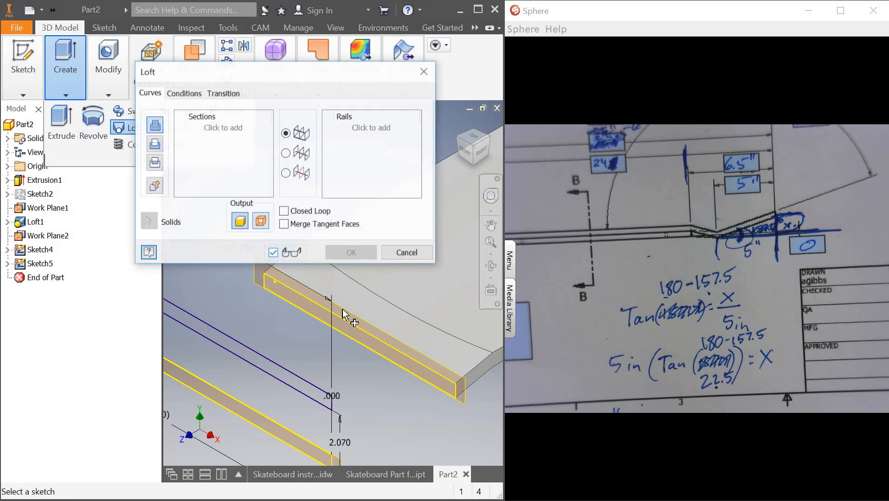
{"action": "left_click", "coordinate": [215, 132]}
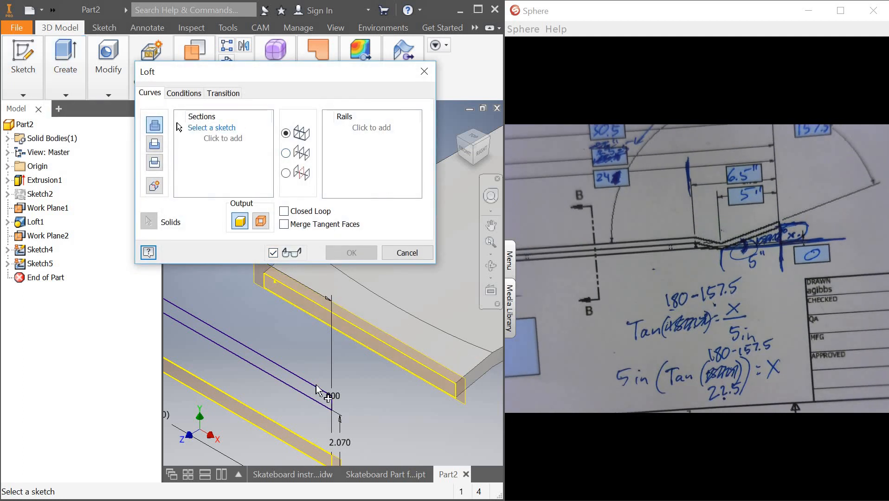
{"action": "left_click", "coordinate": [20, 250]}
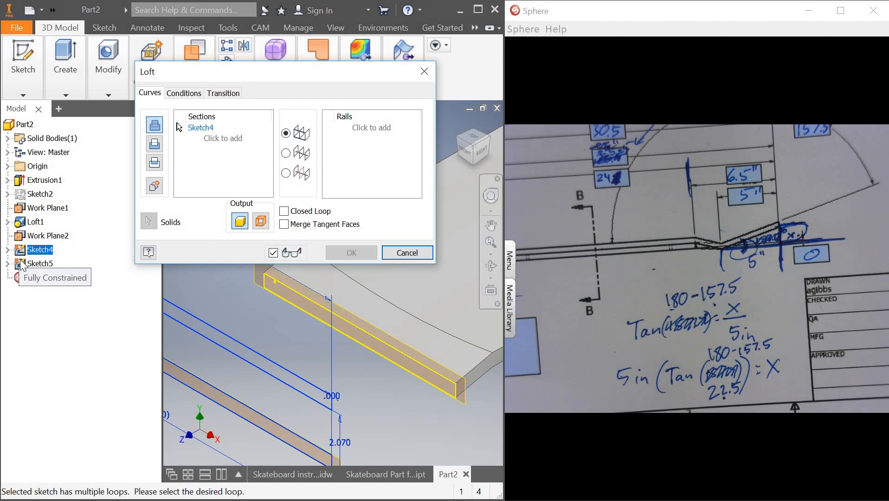
{"action": "left_click", "coordinate": [225, 138]}
{"action": "left_click", "coordinate": [26, 269]}
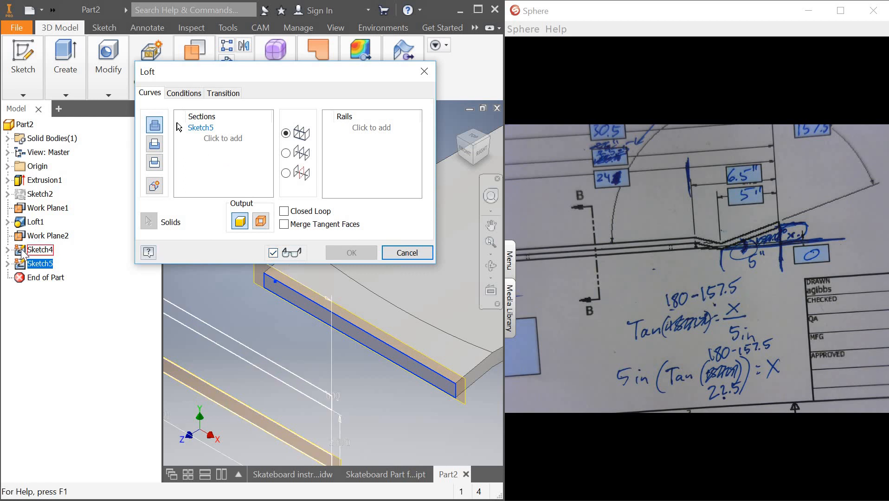
{"action": "left_click", "coordinate": [38, 249]}
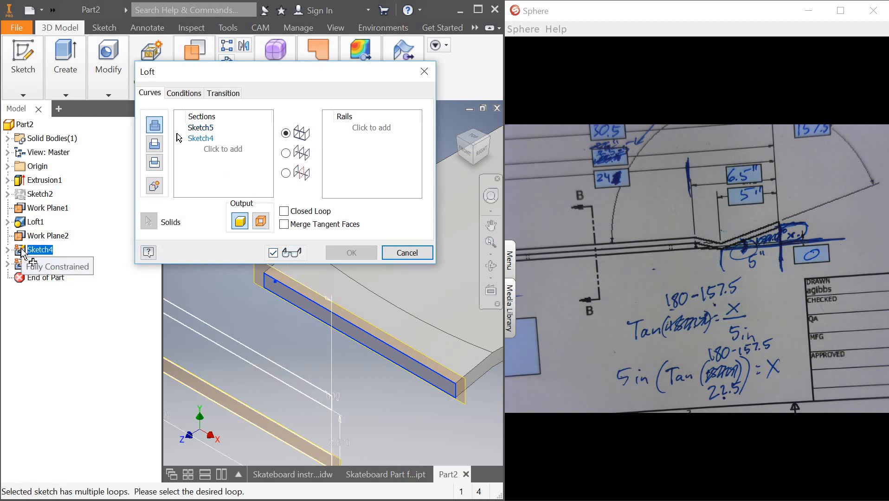
{"action": "left_click", "coordinate": [306, 384]}
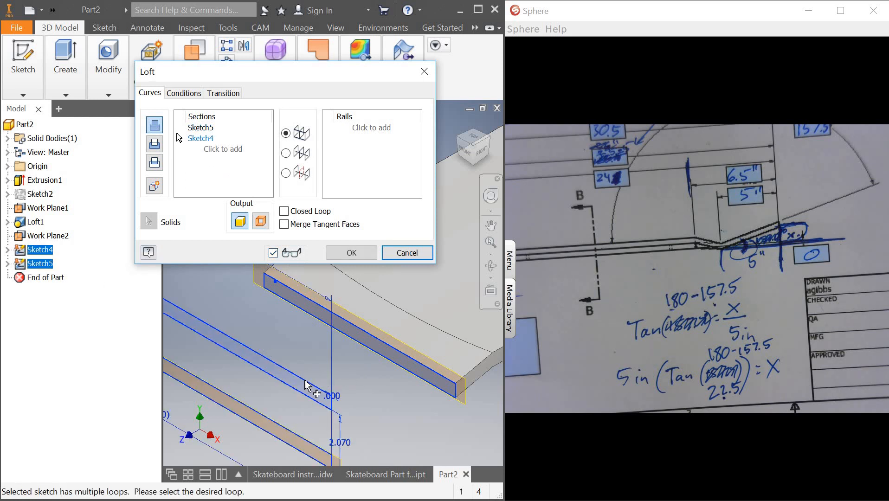
{"action": "left_click", "coordinate": [351, 253]}
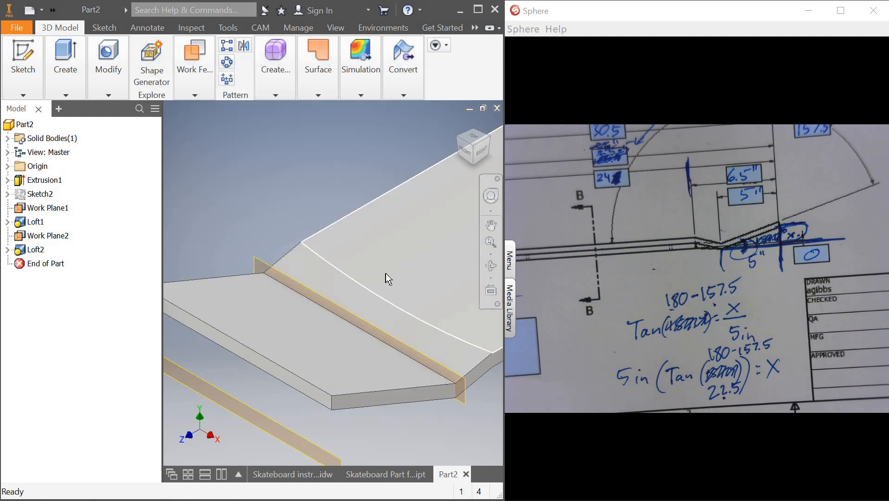
Make Sketch1, the base sketch under Extrusion1, visible so its dimensions can be referenced.
{"action": "left_click", "coordinate": [482, 154]}
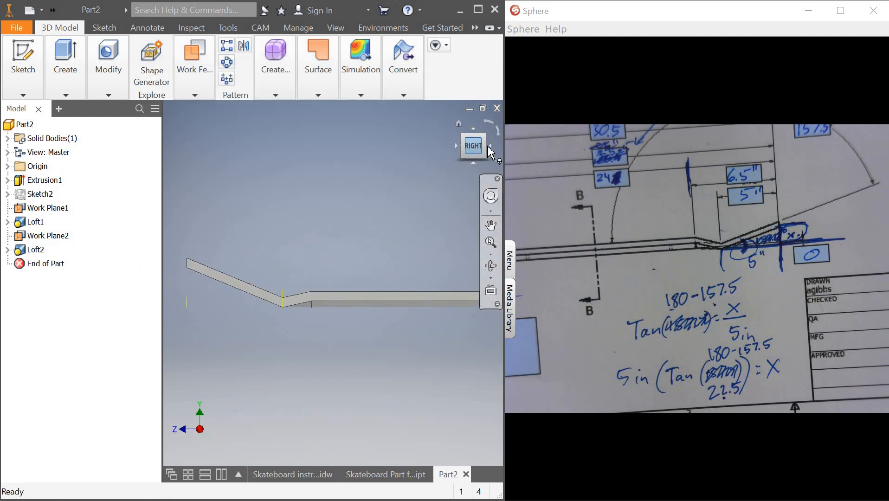
{"action": "left_click", "coordinate": [464, 142]}
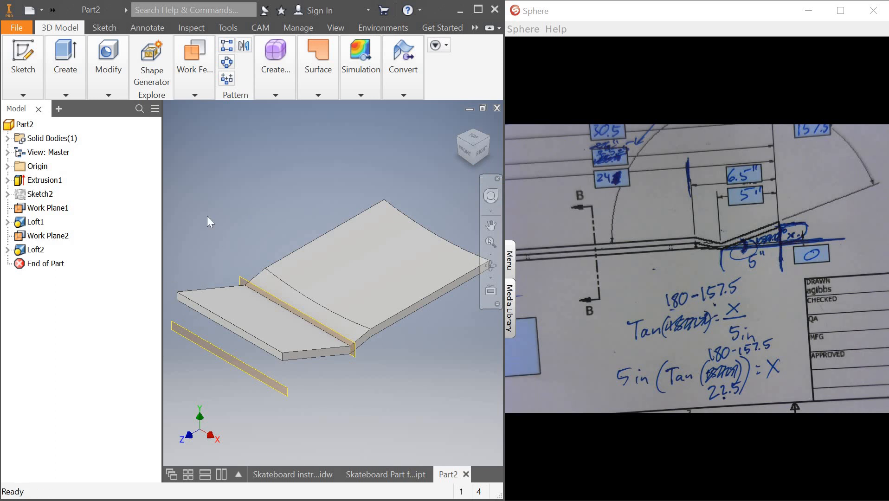
{"action": "left_click", "coordinate": [66, 92]}
{"action": "left_click", "coordinate": [7, 180]}
{"action": "right_click", "coordinate": [35, 201]}
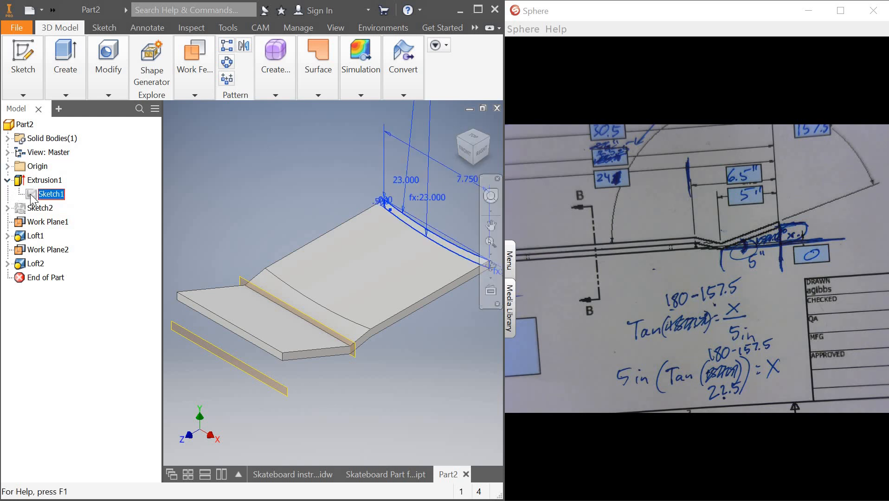
{"action": "left_click", "coordinate": [103, 359]}
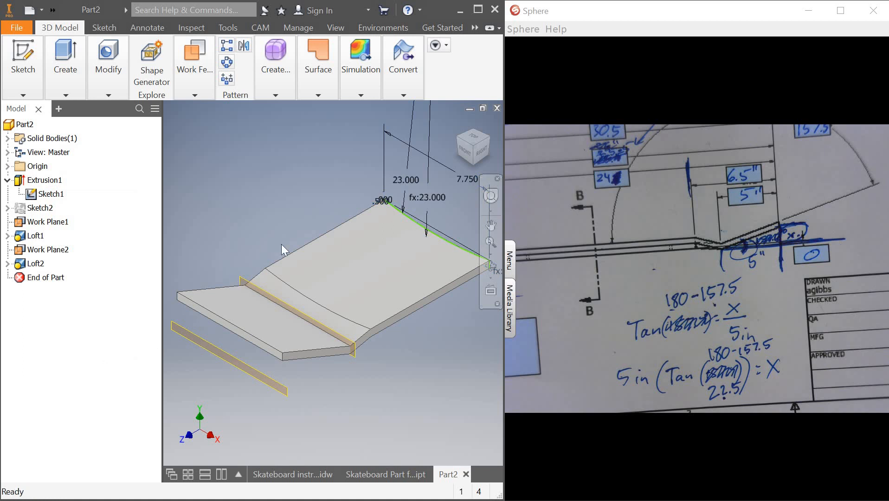
Fillet the two vertical corner edges of the kicked-up end with radius =d3/2, referencing the 7.750 deck-width dimension in Sketch1.
{"action": "scroll", "coordinate": [389, 270], "scroll_direction": "up", "scroll_amount": 4}
{"action": "scroll", "coordinate": [417, 209], "scroll_direction": "down", "scroll_amount": 2}
{"action": "scroll", "coordinate": [335, 237], "scroll_direction": "up", "scroll_amount": 3}
{"action": "scroll", "coordinate": [289, 221], "scroll_direction": "down", "scroll_amount": 4}
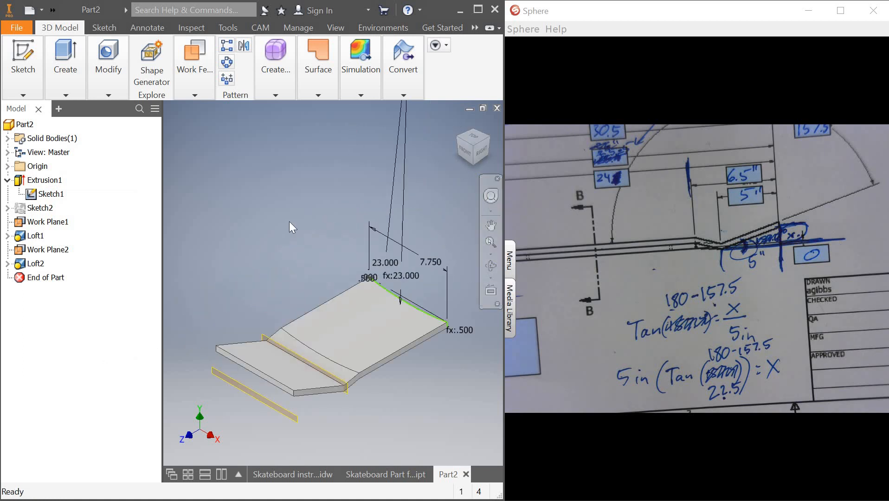
{"action": "left_click_drag", "start_coordinate": [436, 269], "coordinate": [434, 267]}
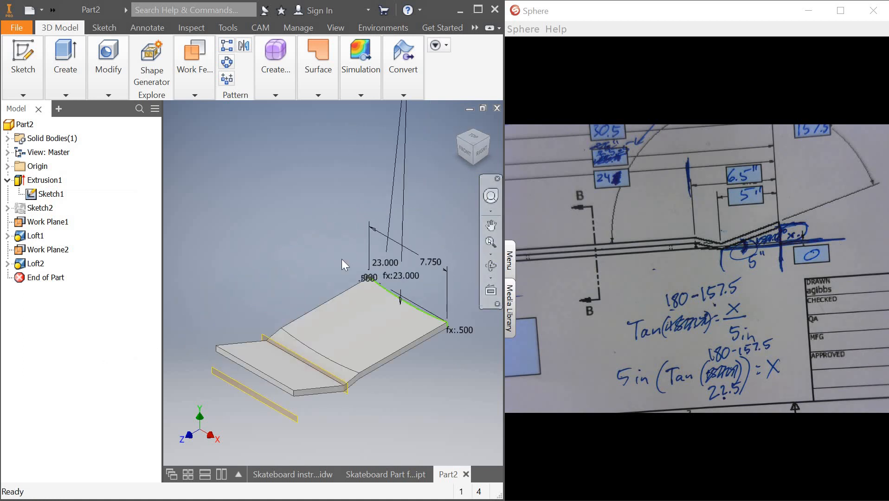
{"action": "left_click", "coordinate": [110, 92]}
{"action": "left_click", "coordinate": [125, 122]}
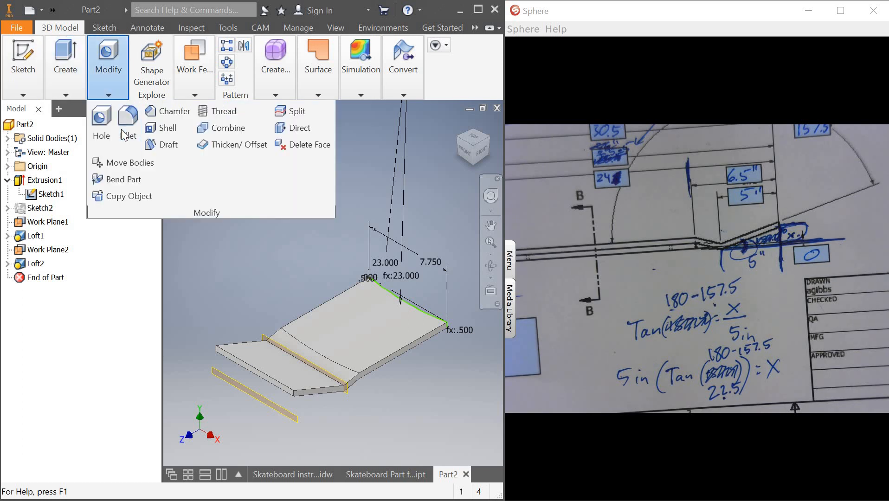
{"action": "left_click_drag", "start_coordinate": [197, 137], "coordinate": [189, 49]}
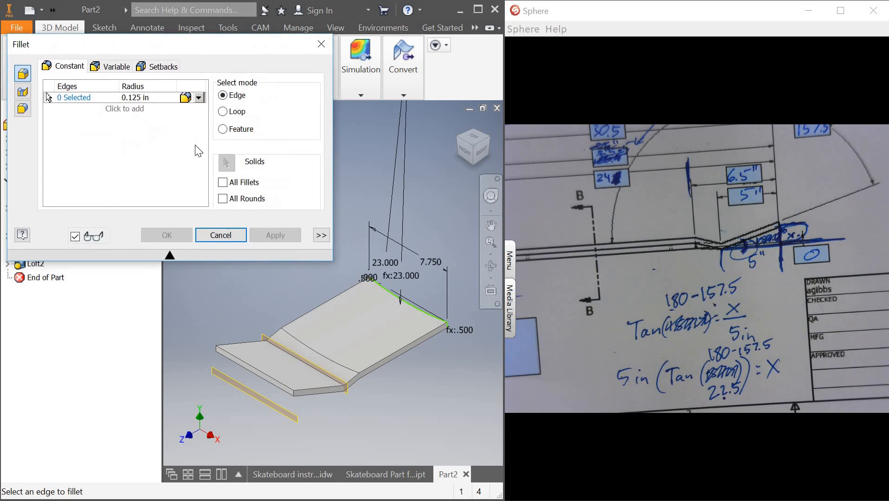
{"action": "left_click", "coordinate": [294, 394]}
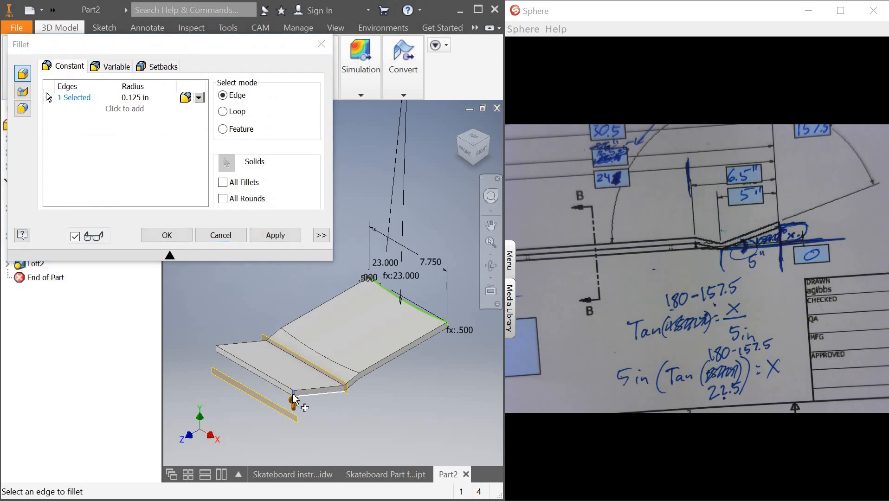
{"action": "left_click", "coordinate": [218, 354]}
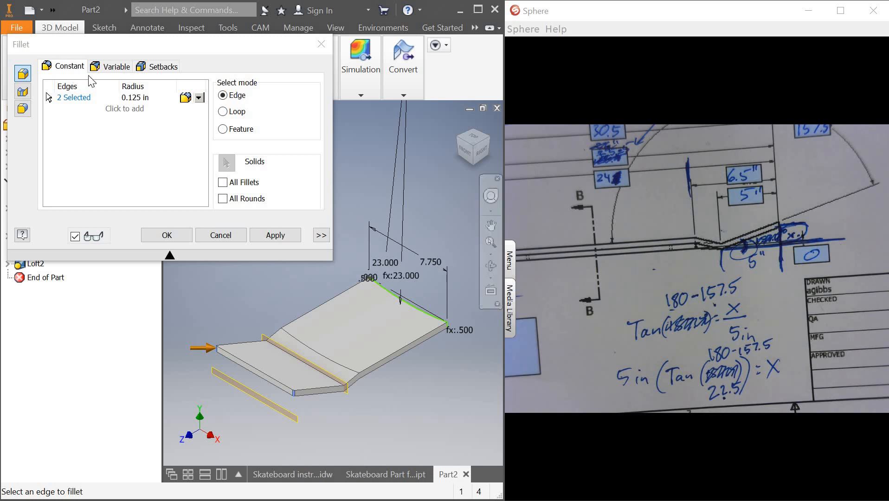
{"action": "left_click", "coordinate": [147, 98]}
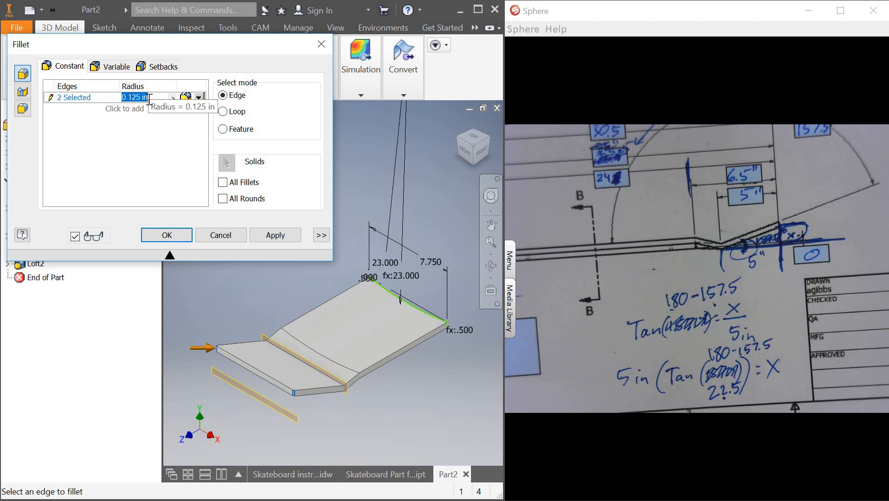
{"action": "type", "text": "="}
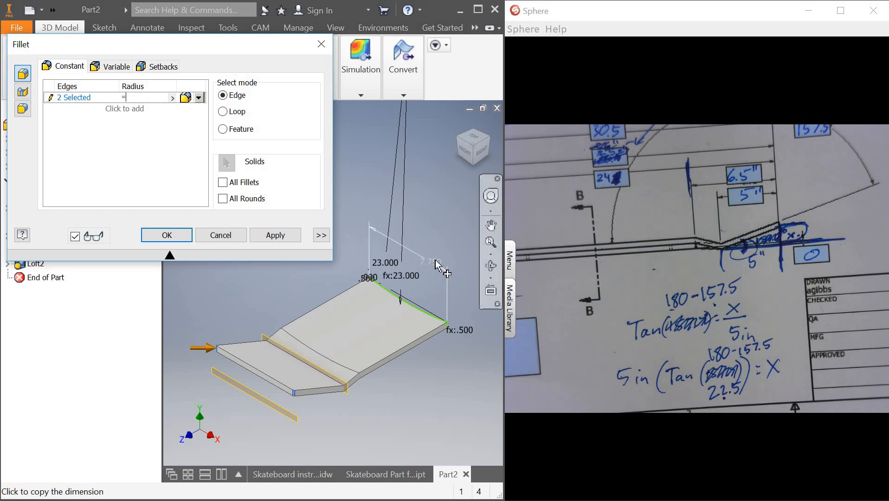
{"action": "left_click", "coordinate": [413, 253]}
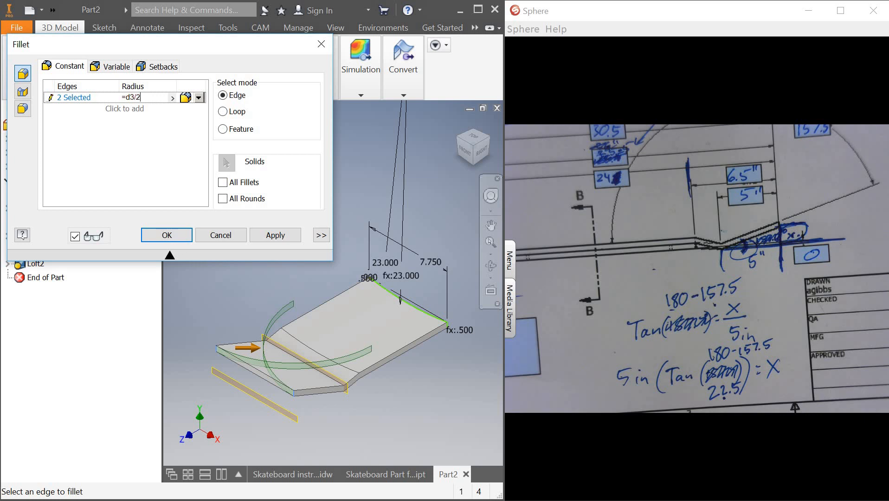
{"action": "key", "text": "Return"}
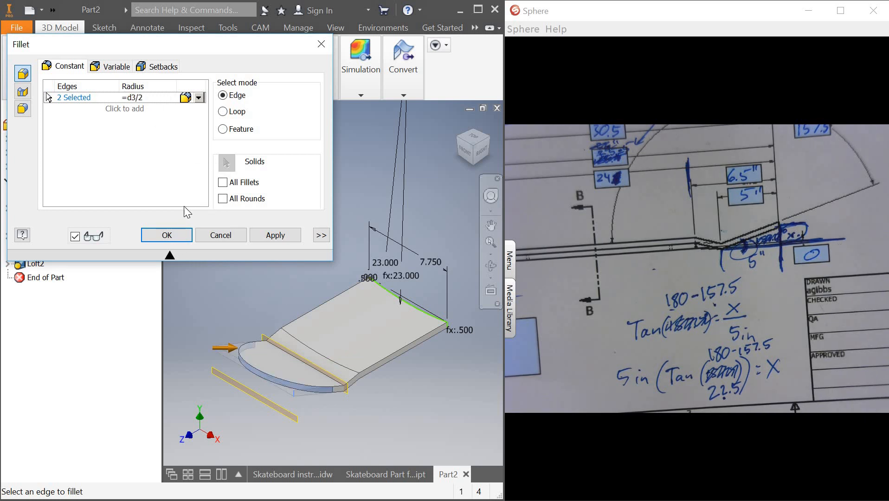
{"action": "left_click", "coordinate": [168, 236]}
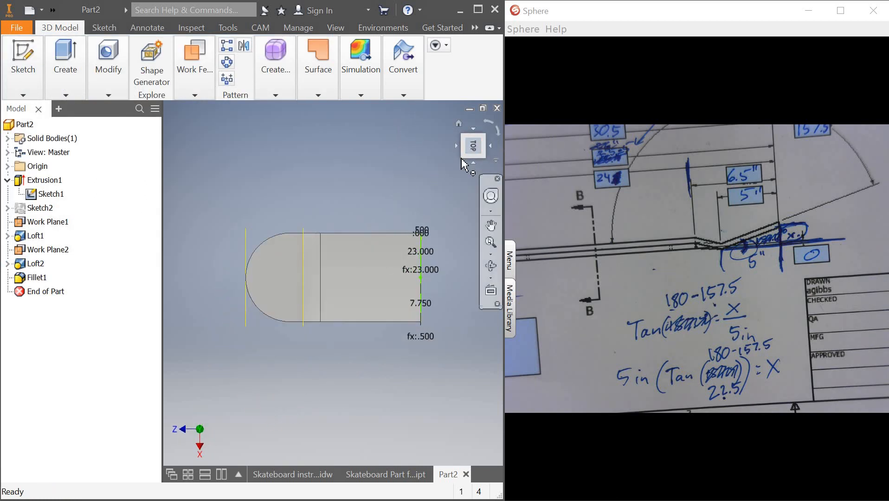
Create a Two Coplanar Edges work plane through the two long side edges of the extruded deck section.
{"action": "left_click", "coordinate": [474, 157]}
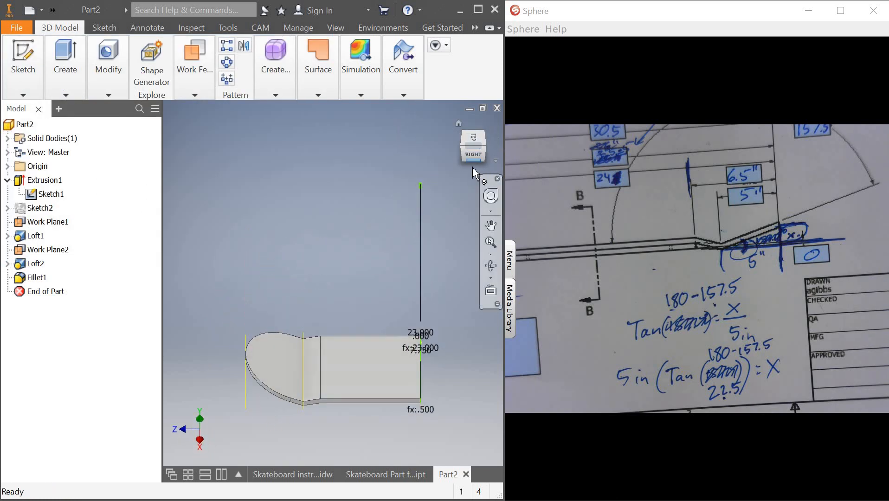
{"action": "left_click", "coordinate": [486, 146]}
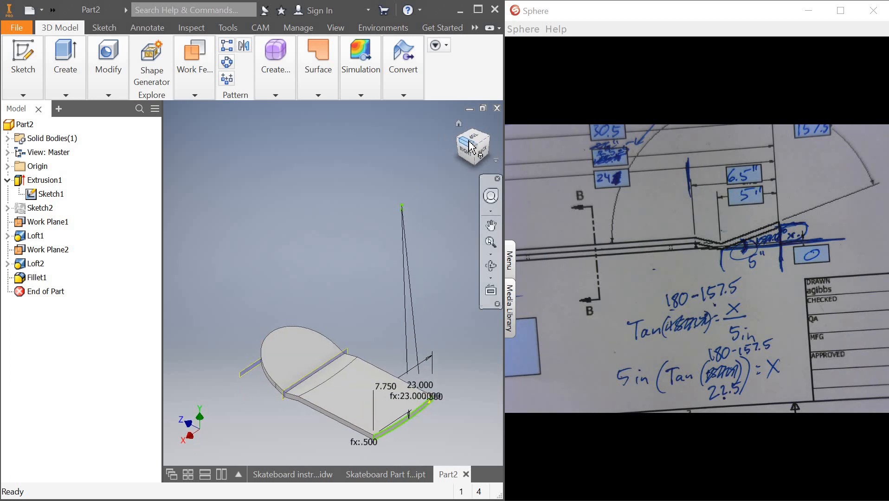
{"action": "left_click", "coordinate": [471, 148]}
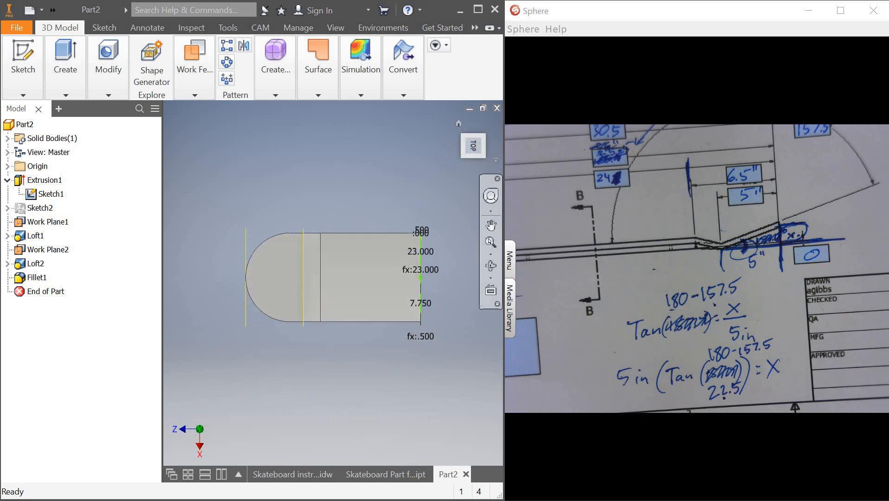
{"action": "left_click", "coordinate": [54, 62]}
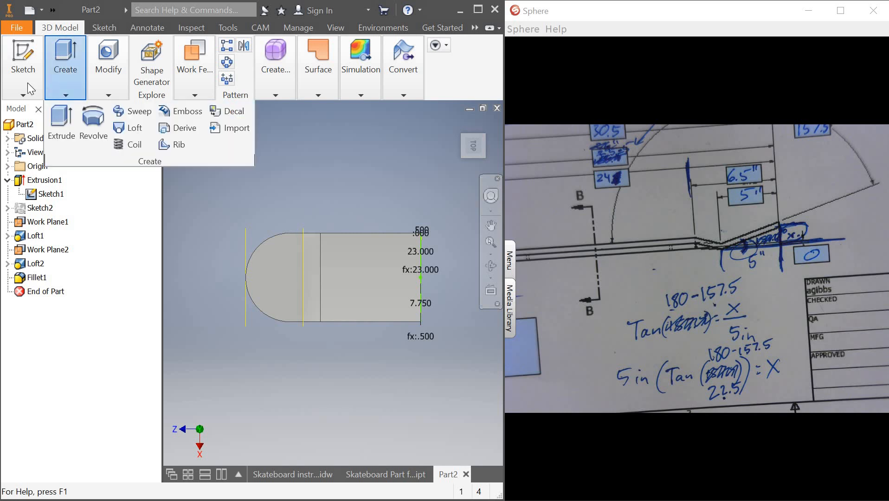
{"action": "left_click", "coordinate": [191, 95]}
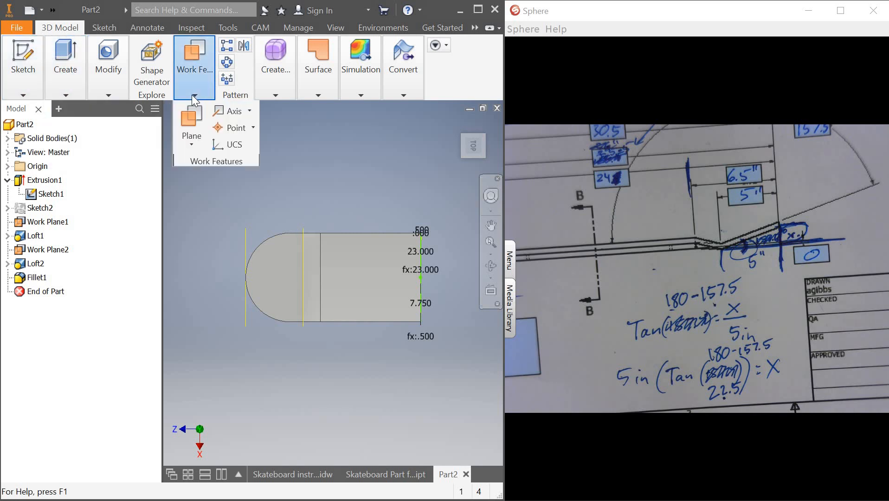
{"action": "left_click", "coordinate": [192, 143]}
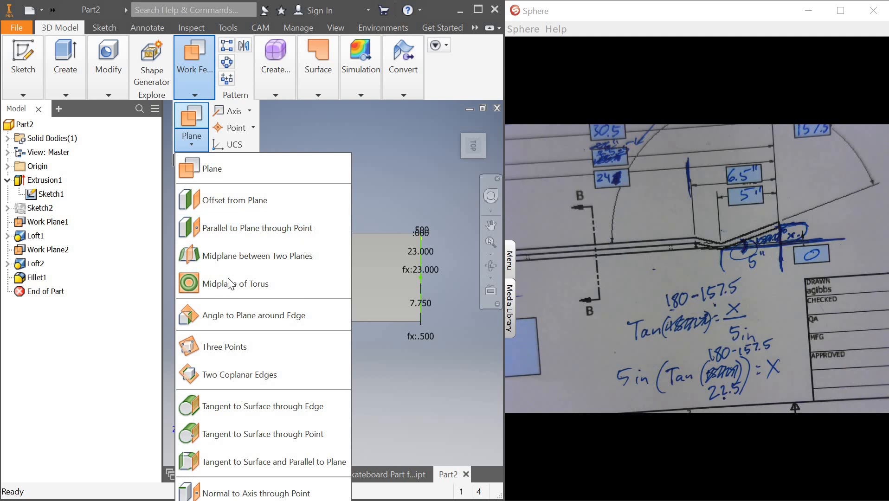
{"action": "left_click", "coordinate": [232, 377]}
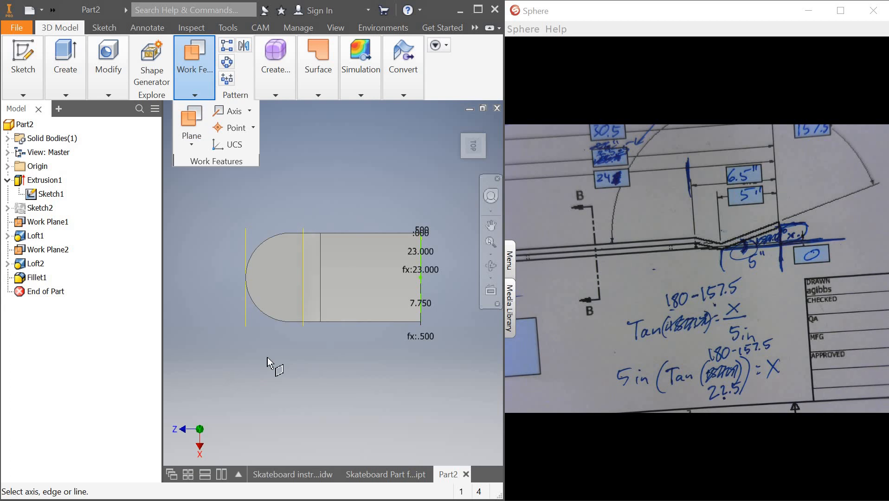
{"action": "left_click", "coordinate": [344, 233]}
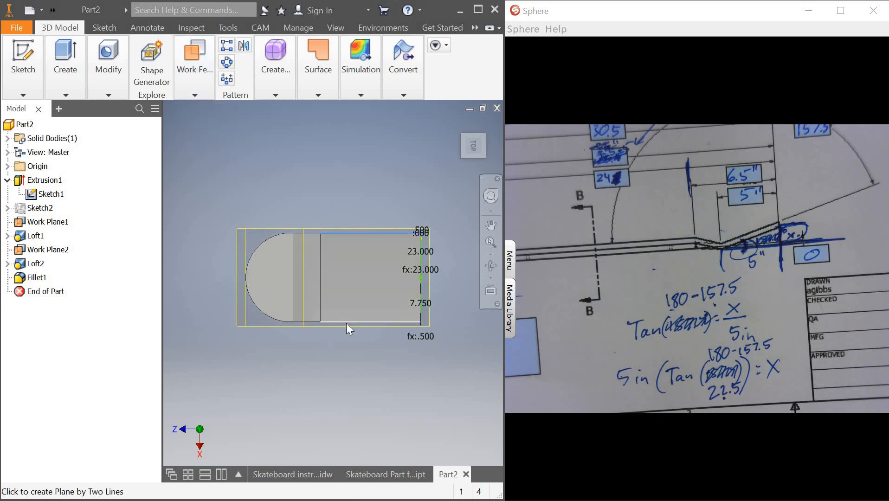
{"action": "left_click", "coordinate": [347, 323]}
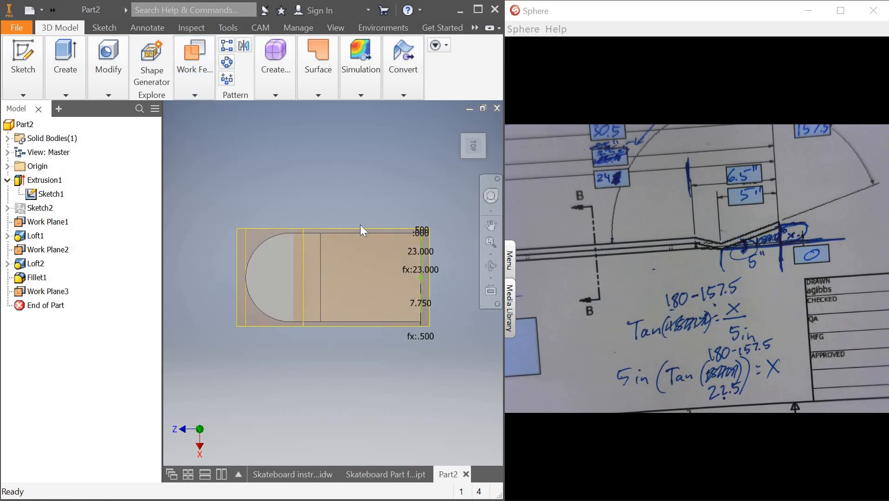
{"action": "left_click", "coordinate": [465, 157]}
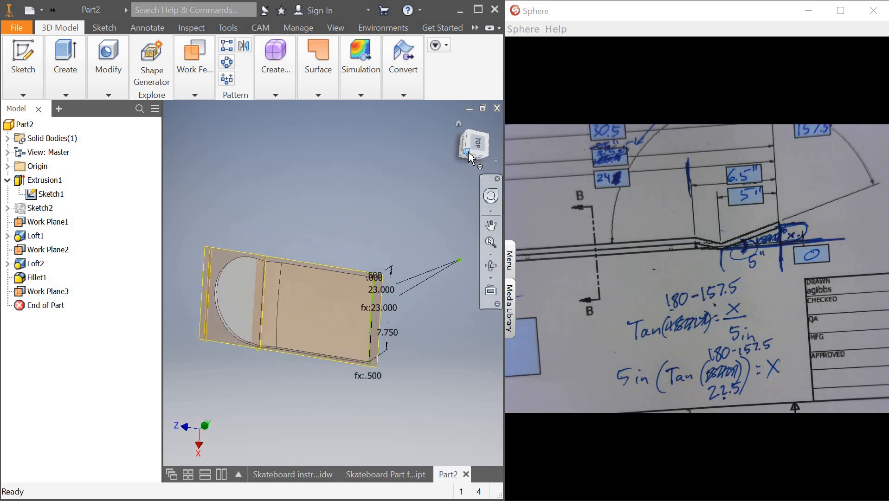
{"action": "left_click", "coordinate": [481, 146]}
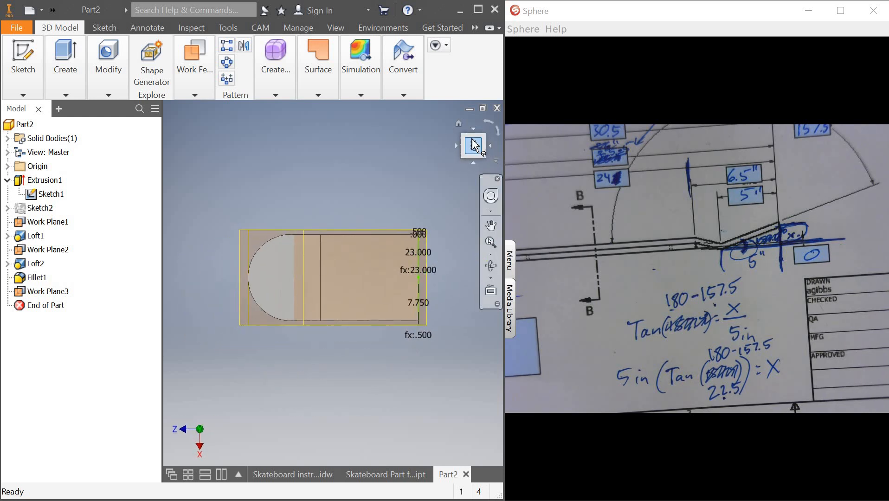
{"action": "left_click", "coordinate": [474, 142]}
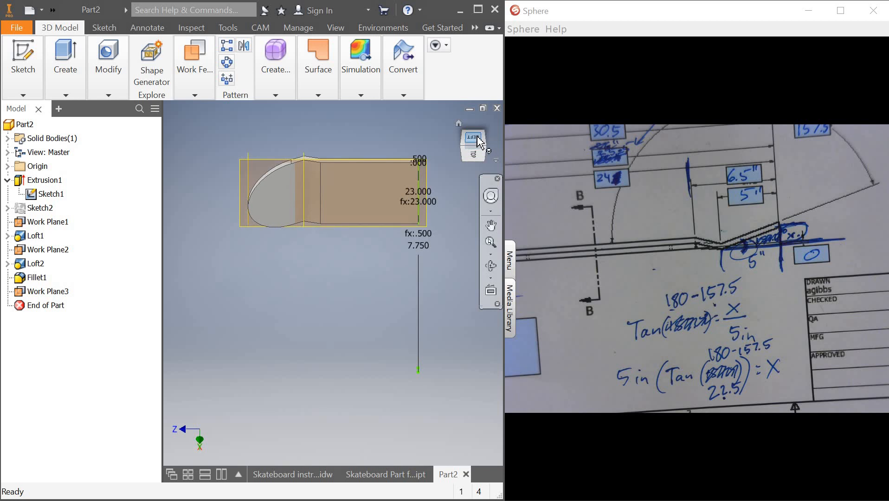
{"action": "left_click", "coordinate": [478, 141]}
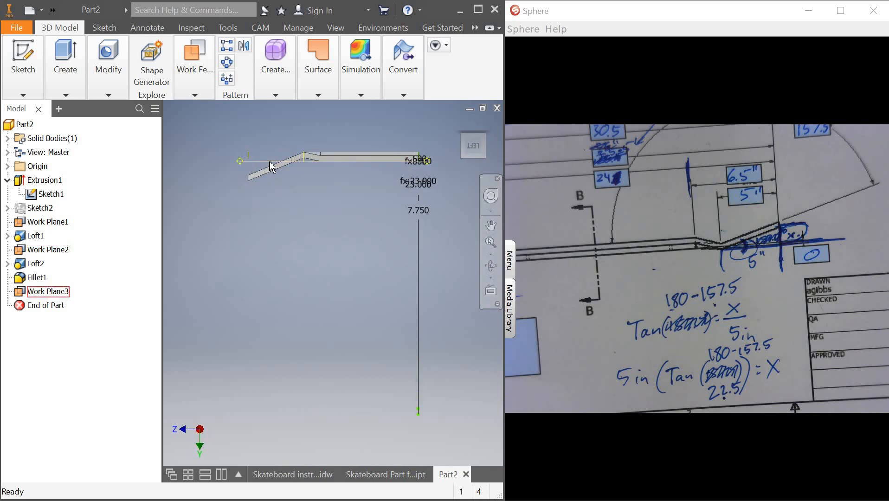
Start a 2D sketch on the work plane through the deck's two long side edges, viewed from the top.
{"action": "left_click", "coordinate": [474, 157]}
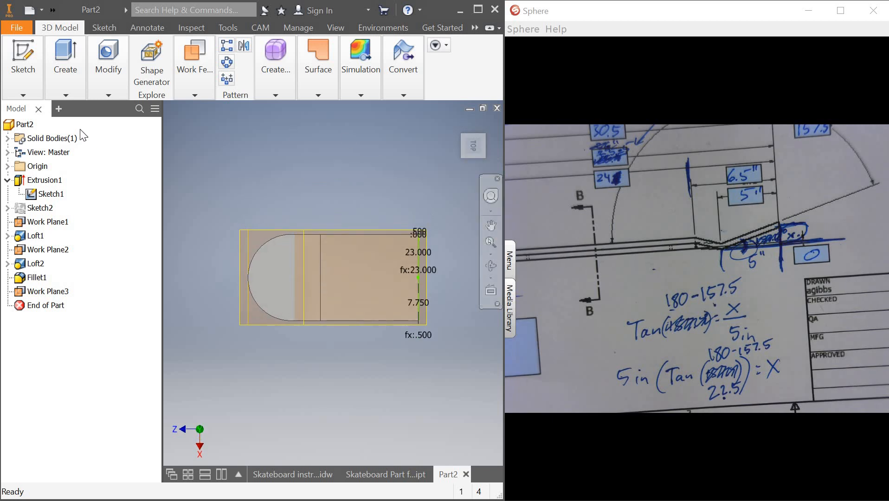
{"action": "left_click", "coordinate": [26, 87]}
{"action": "left_click", "coordinate": [19, 116]}
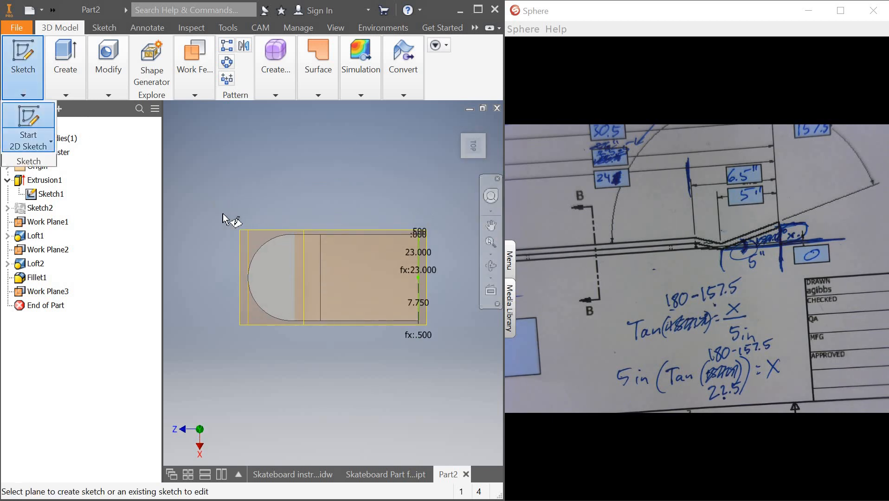
{"action": "left_click", "coordinate": [267, 234]}
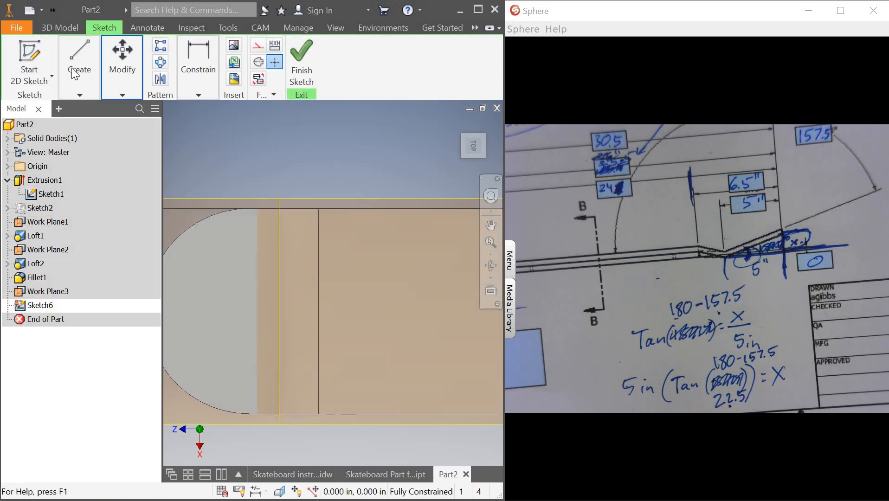
Sketch four circles about 0.46 in in diameter in a two-by-two layout, with two centred on the line where the flat deck section begins.
{"action": "left_click", "coordinate": [78, 88]}
{"action": "left_click", "coordinate": [106, 118]}
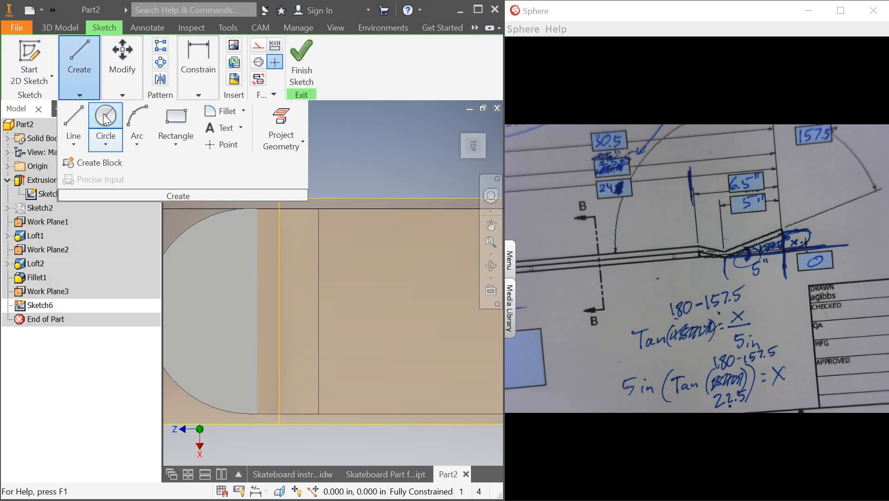
{"action": "left_click", "coordinate": [319, 285]}
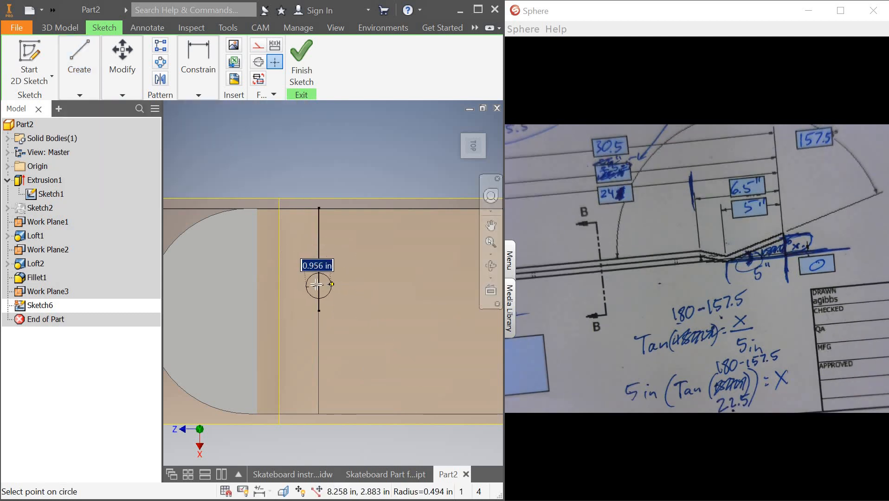
{"action": "left_click", "coordinate": [325, 286]}
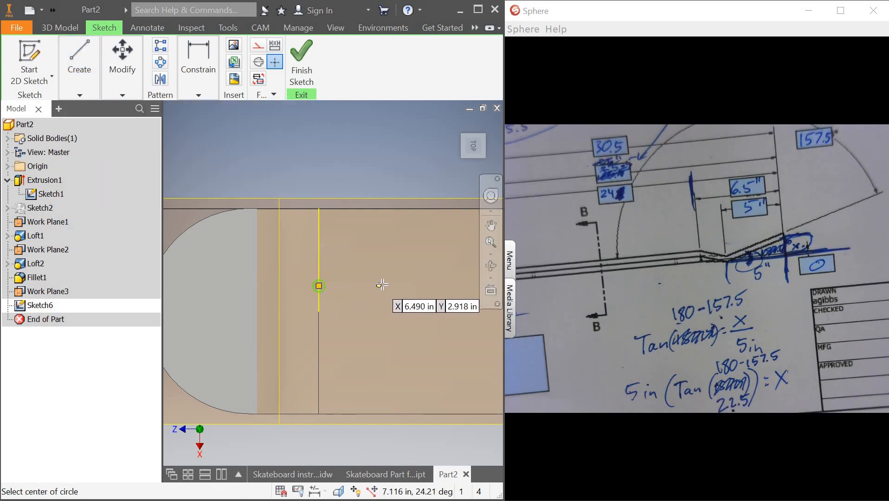
{"action": "left_click", "coordinate": [379, 286]}
{"action": "left_click", "coordinate": [386, 286]}
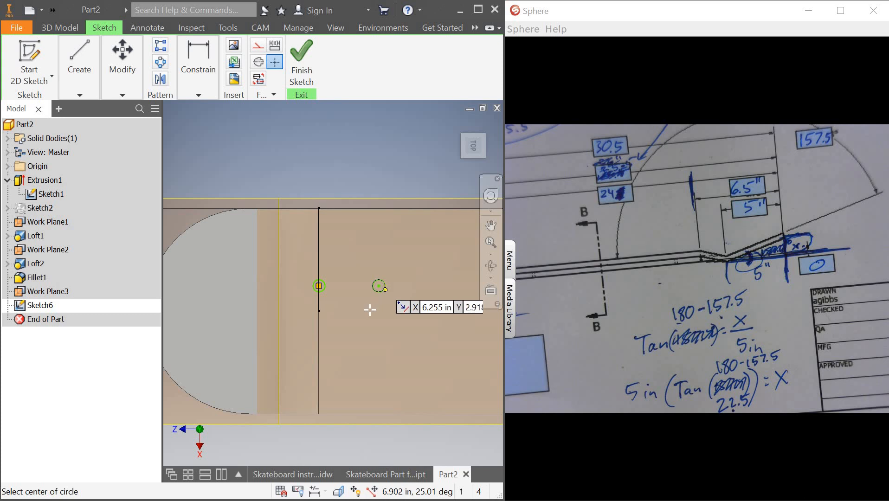
{"action": "left_click", "coordinate": [318, 330]}
{"action": "left_click", "coordinate": [327, 331]}
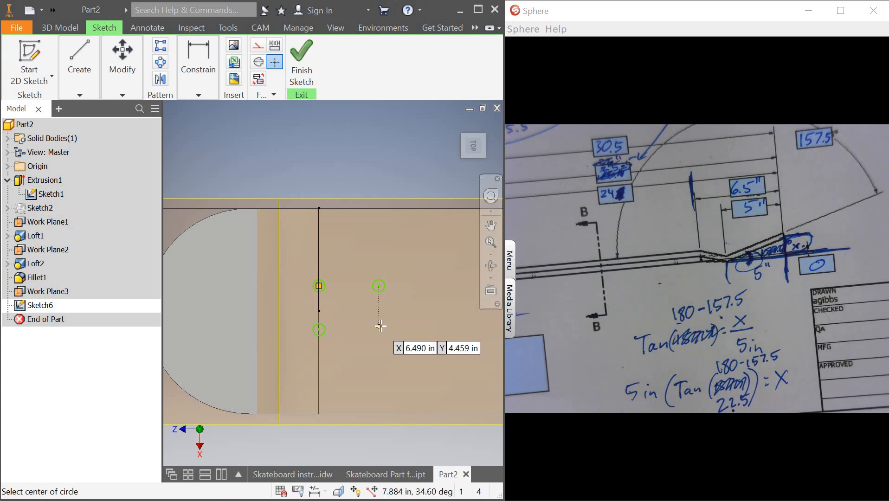
{"action": "left_click", "coordinate": [378, 329]}
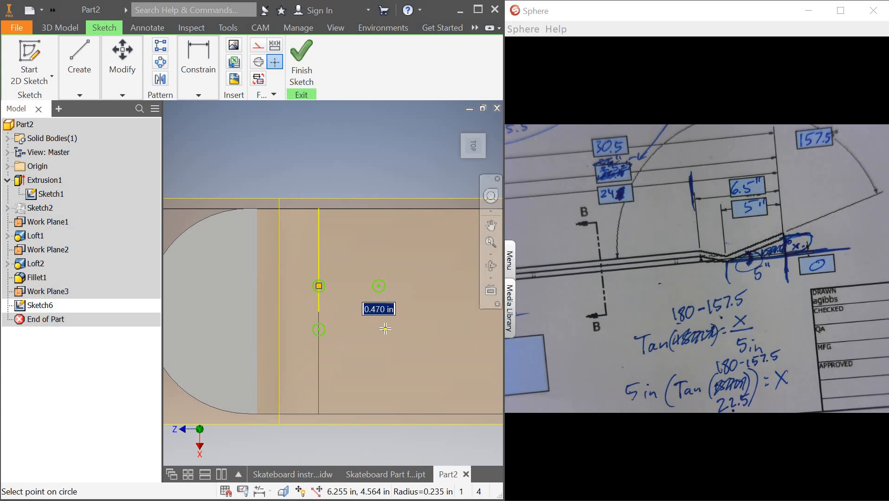
{"action": "left_click", "coordinate": [384, 329]}
{"action": "right_click", "coordinate": [347, 247]}
{"action": "left_click", "coordinate": [398, 248]}
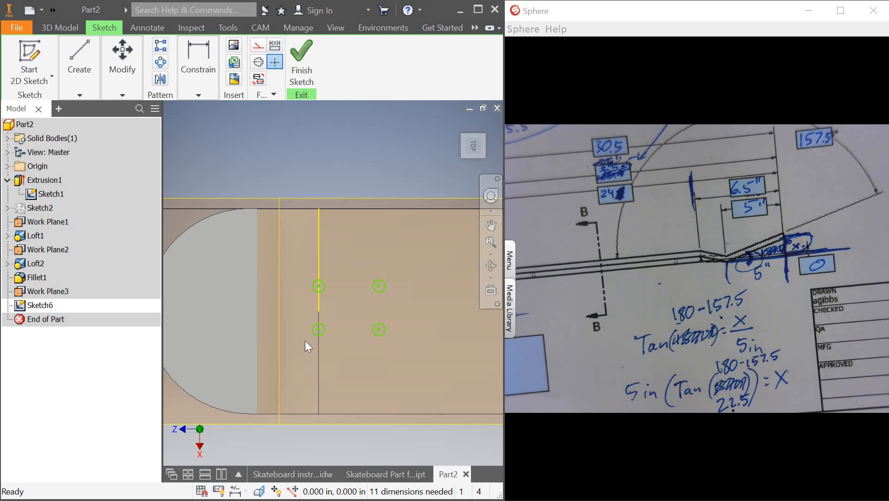
Dimension the diameter of the upper circle on the edge line as 1/8 in.
{"action": "scroll", "coordinate": [345, 321], "scroll_direction": "up", "scroll_amount": 3}
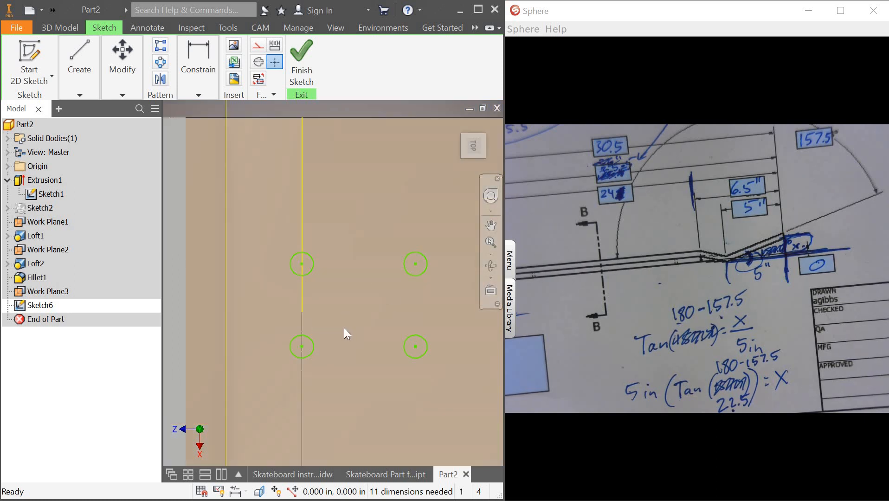
{"action": "scroll", "coordinate": [348, 327], "scroll_direction": "down", "scroll_amount": 2}
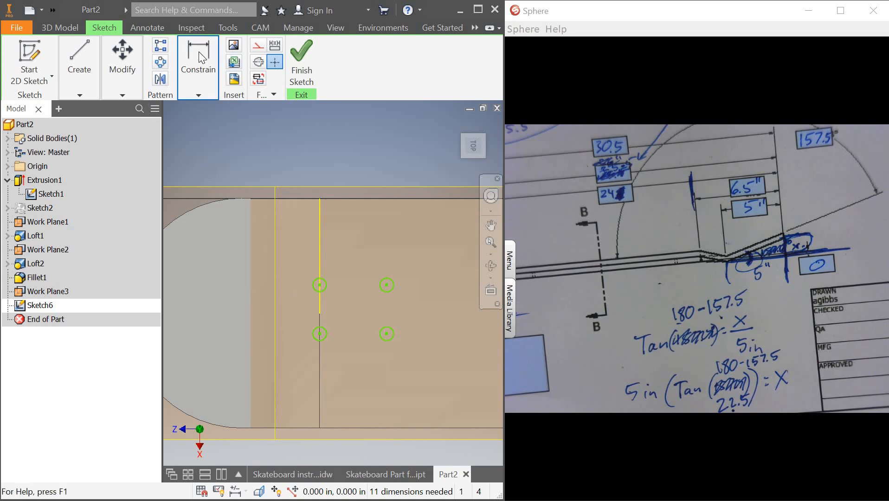
{"action": "left_click", "coordinate": [198, 95]}
{"action": "left_click", "coordinate": [204, 123]}
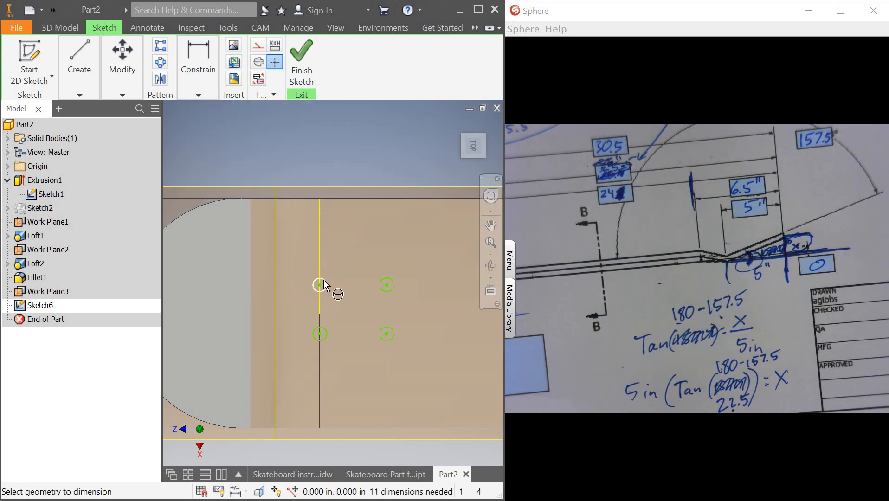
{"action": "left_click", "coordinate": [323, 281]}
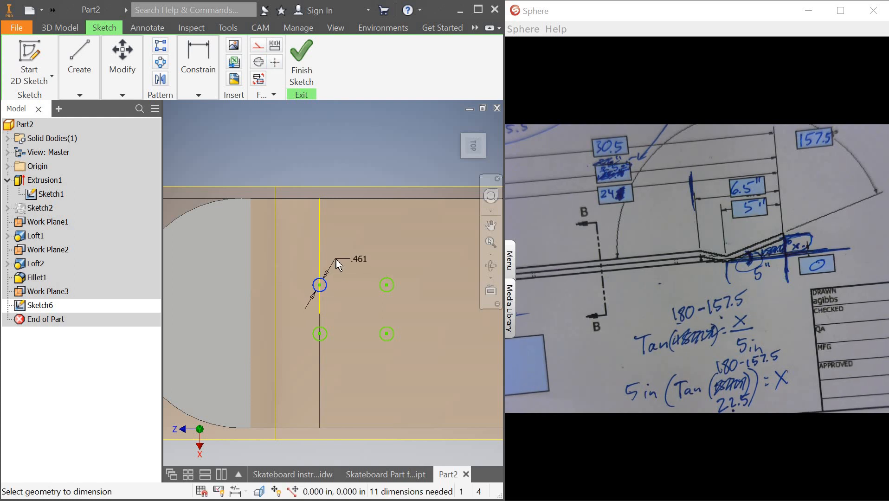
{"action": "left_click", "coordinate": [335, 259]}
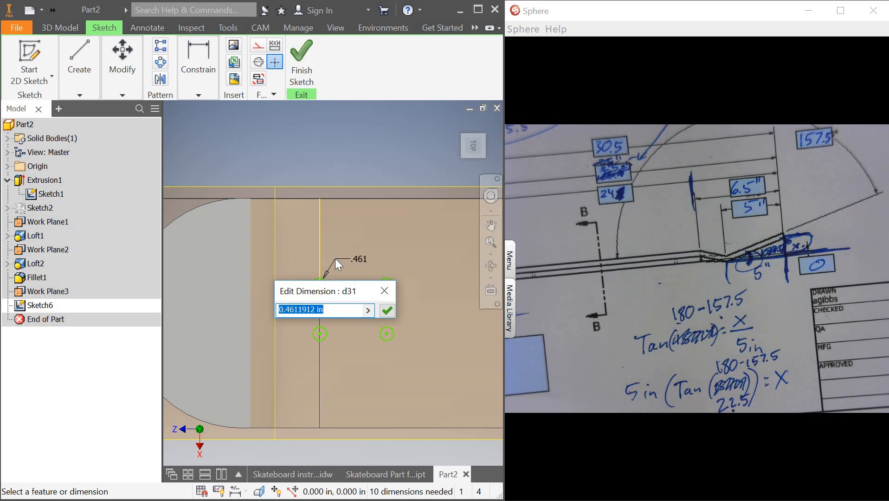
{"action": "type", "text": "1/8"}
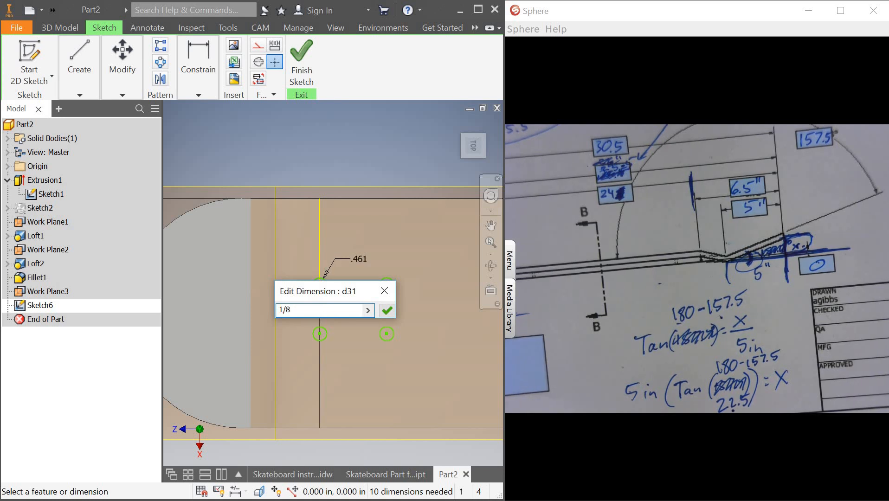
{"action": "key", "text": "Return"}
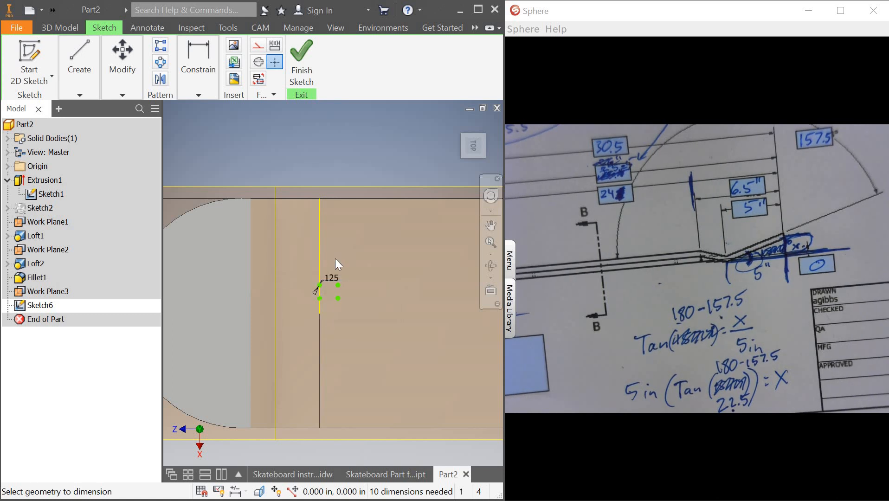
Dimension the upper circle away from the edge line, linking its diameter to d31, the first circle's diameter.
{"action": "scroll", "coordinate": [350, 306], "scroll_direction": "up", "scroll_amount": 4}
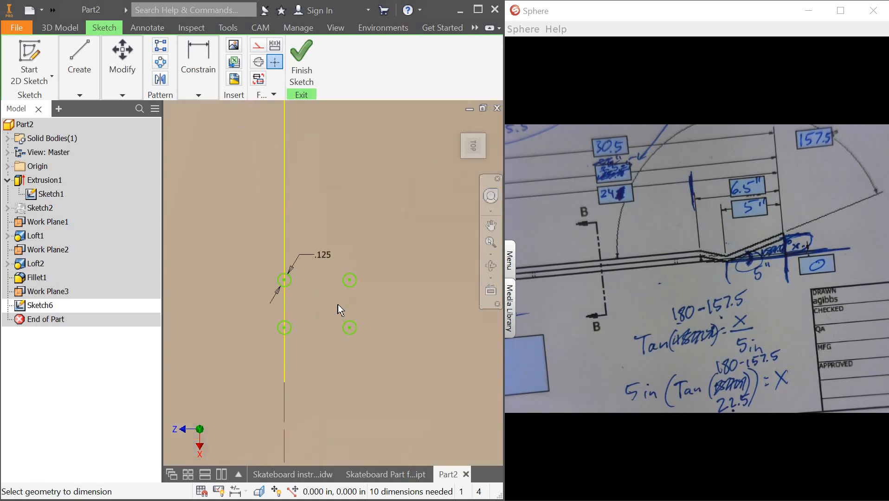
{"action": "scroll", "coordinate": [317, 317], "scroll_direction": "up", "scroll_amount": 3}
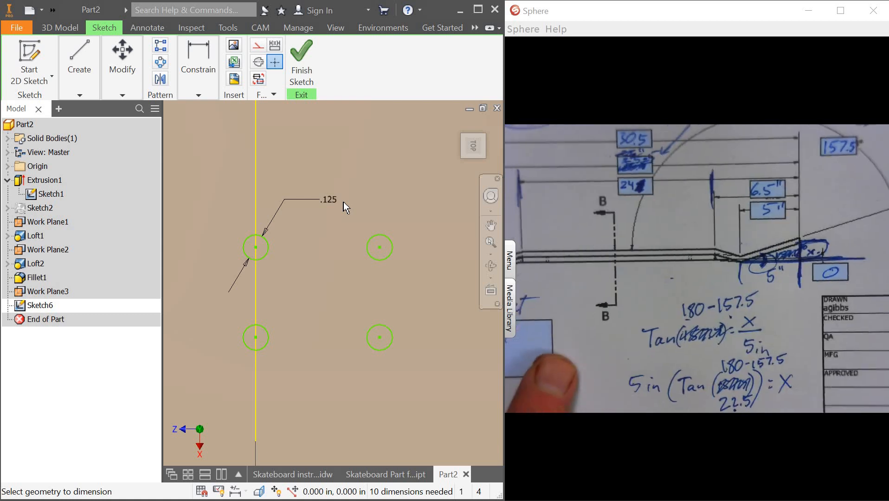
{"action": "left_click", "coordinate": [199, 95]}
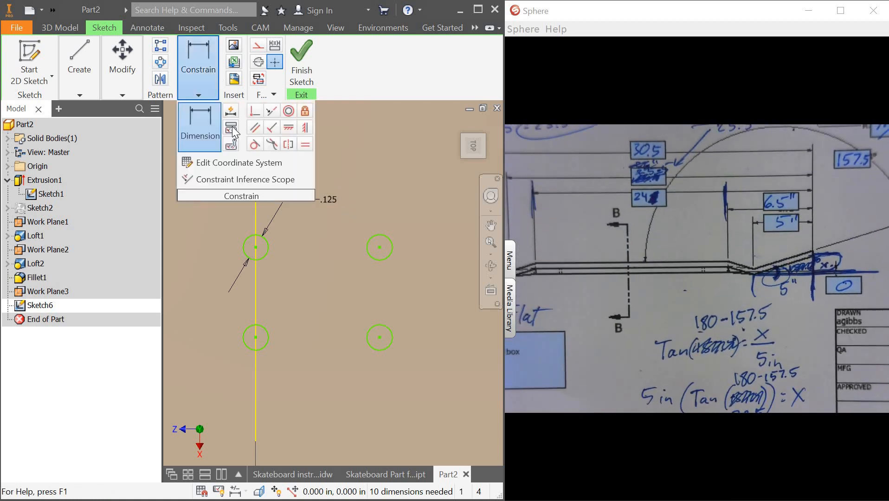
{"action": "left_click", "coordinate": [392, 251]}
{"action": "left_click", "coordinate": [386, 216]}
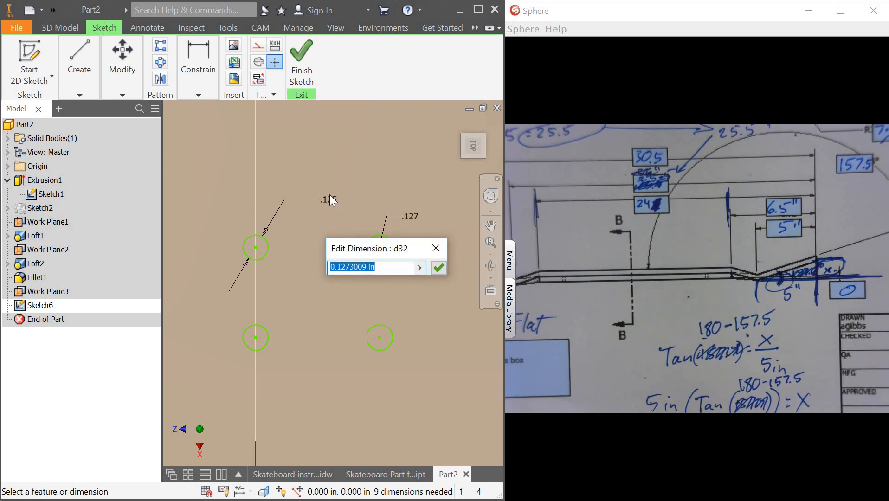
{"action": "left_click", "coordinate": [333, 206]}
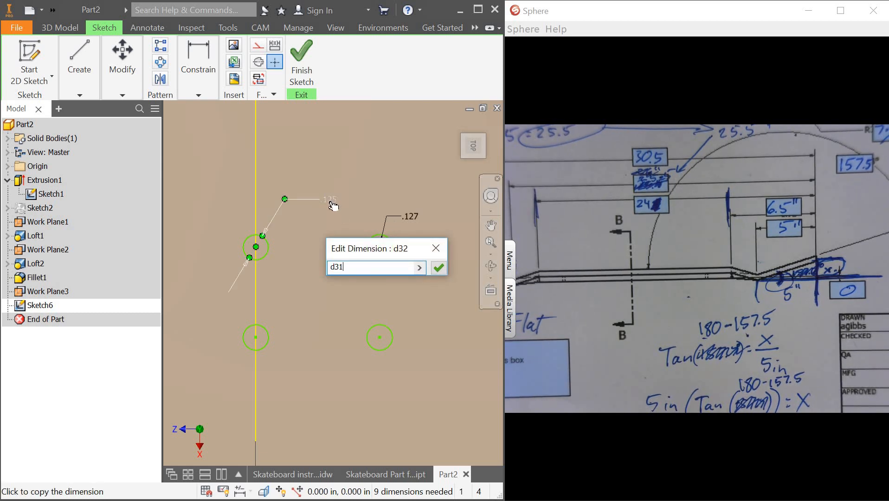
{"action": "key", "text": "Return"}
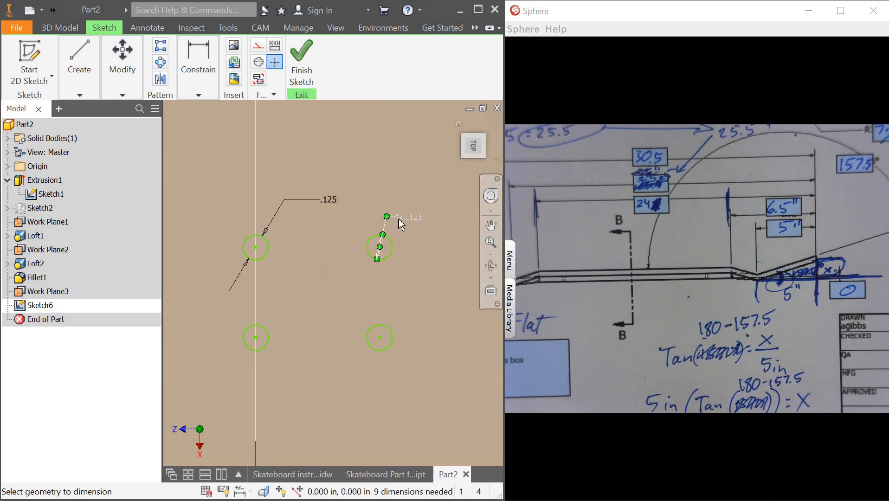
Dimension both lower circles by reference, linking one to the upper-right circle's diameter and the one on the edge line to d31.
{"action": "left_click", "coordinate": [198, 95]}
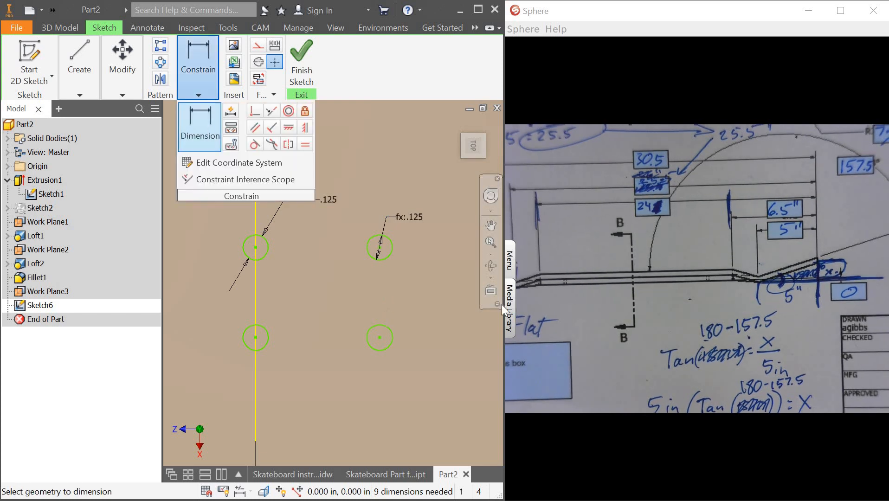
{"action": "left_click", "coordinate": [390, 328]}
{"action": "left_click", "coordinate": [396, 312]}
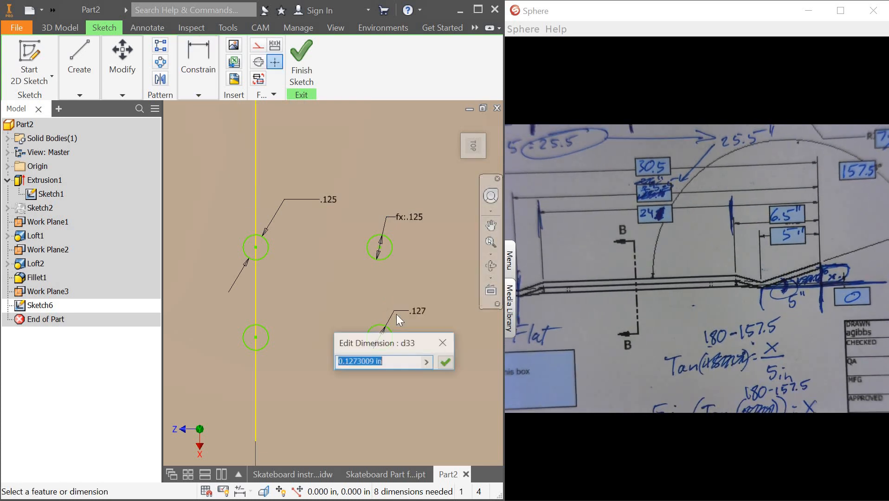
{"action": "left_click", "coordinate": [411, 219]}
{"action": "key", "text": "Return"}
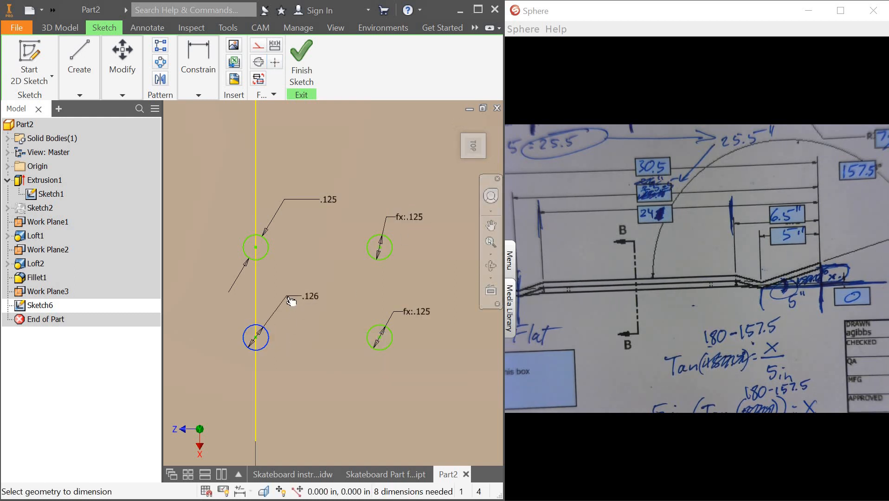
{"action": "left_click", "coordinate": [291, 300]}
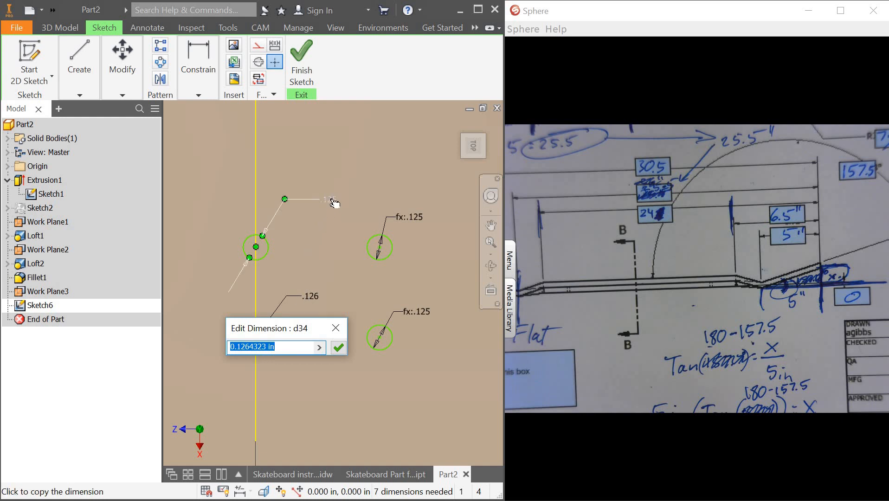
{"action": "left_click", "coordinate": [334, 204]}
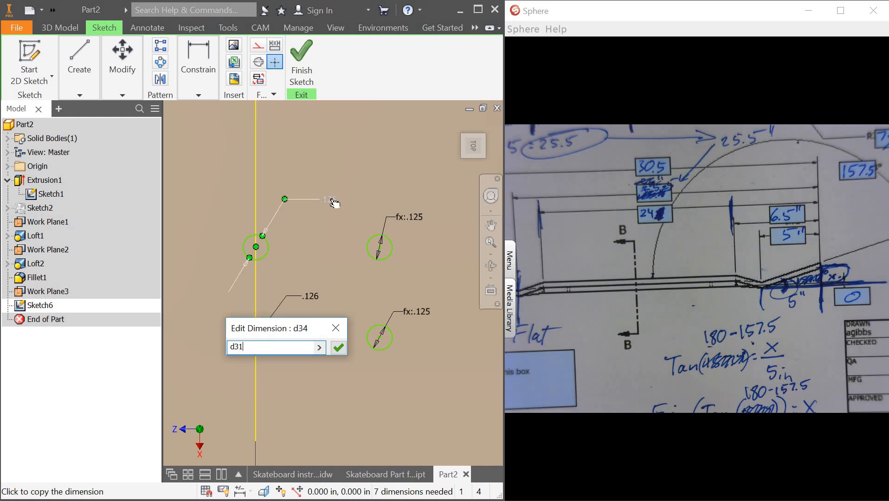
{"action": "left_click", "coordinate": [332, 348]}
Dimension the vertical spacing between the centres of the two circles on the edge line as 1+(5/8) in.
{"action": "scroll", "coordinate": [301, 319], "scroll_direction": "down", "scroll_amount": 8}
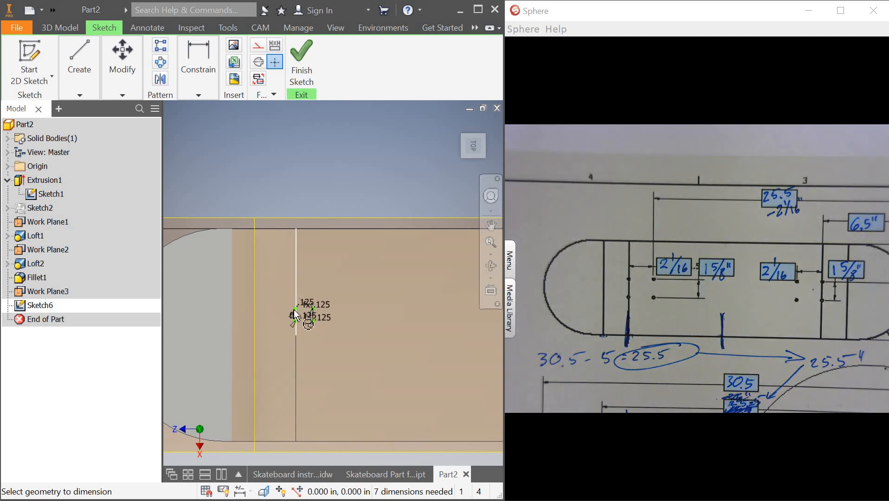
{"action": "scroll", "coordinate": [297, 311], "scroll_direction": "down", "scroll_amount": 5}
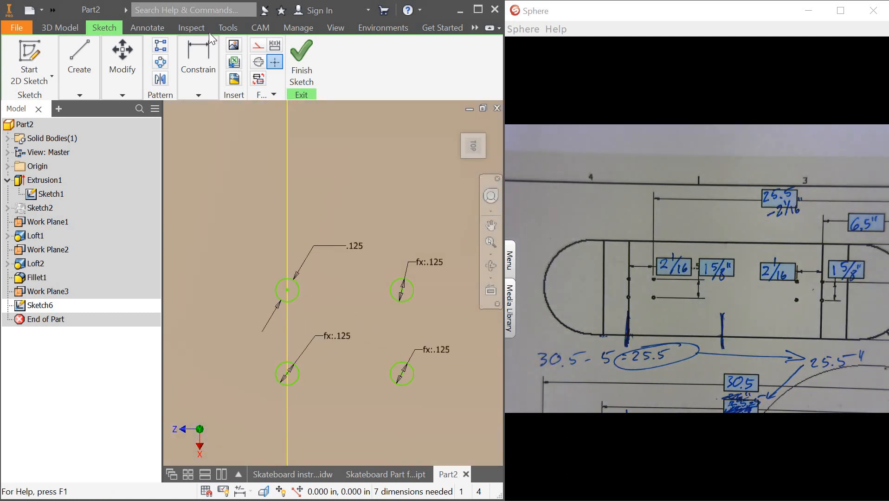
{"action": "left_click", "coordinate": [198, 95]}
{"action": "left_click", "coordinate": [198, 55]}
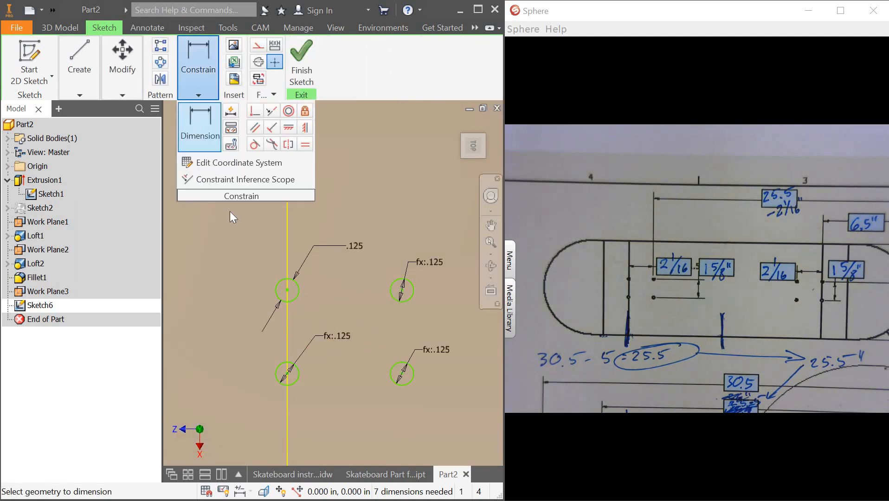
{"action": "left_click", "coordinate": [287, 290]}
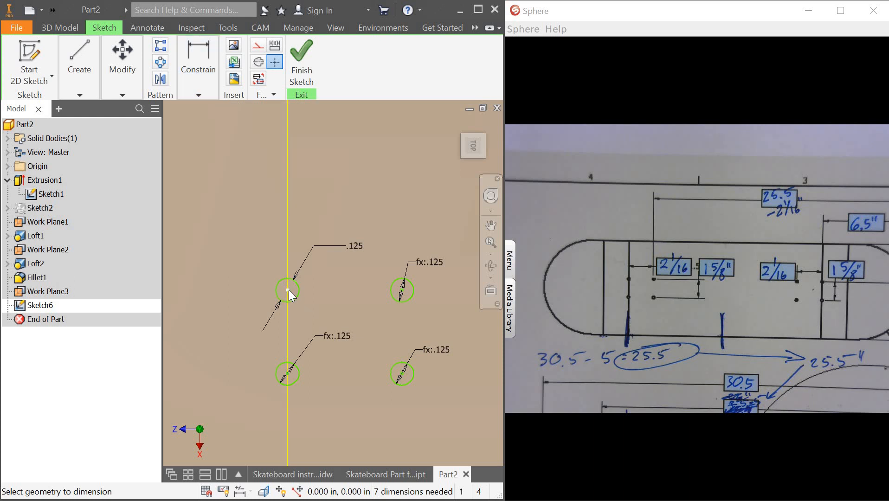
{"action": "left_click", "coordinate": [285, 372]}
{"action": "left_click", "coordinate": [218, 331]}
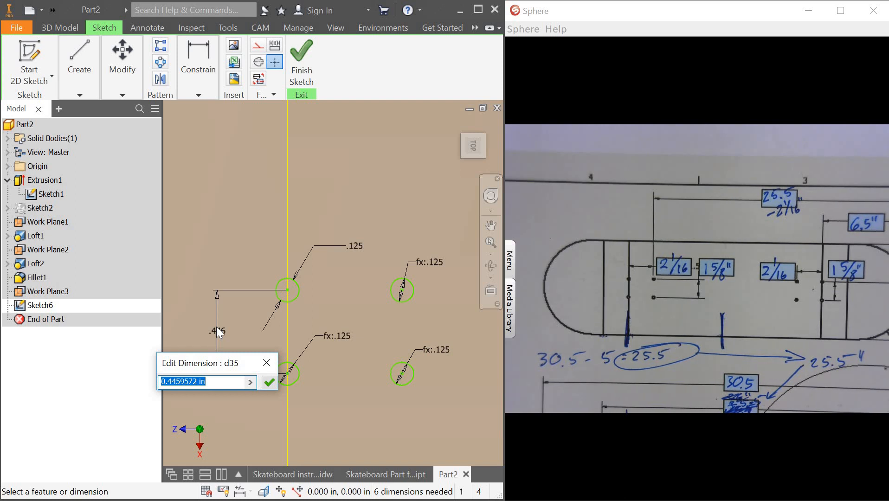
{"action": "type", "text": "2+(1/16"}
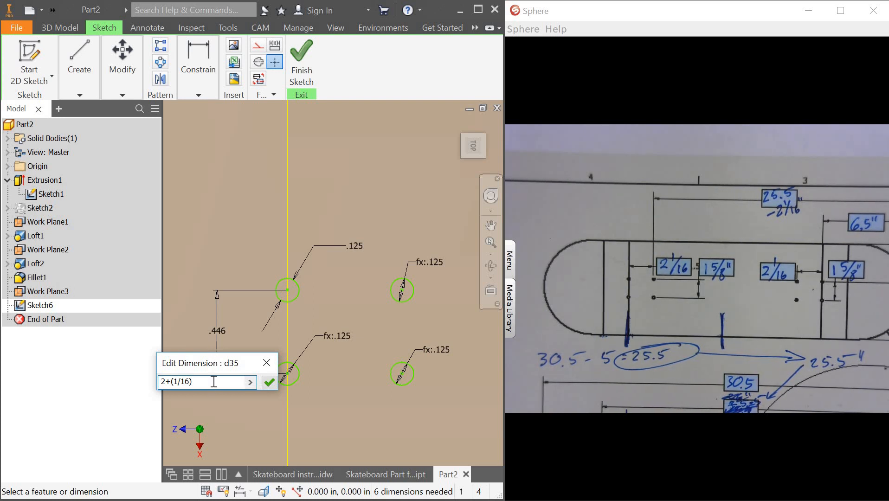
{"action": "left_click_drag", "start_coordinate": [208, 382], "coordinate": [160, 383]}
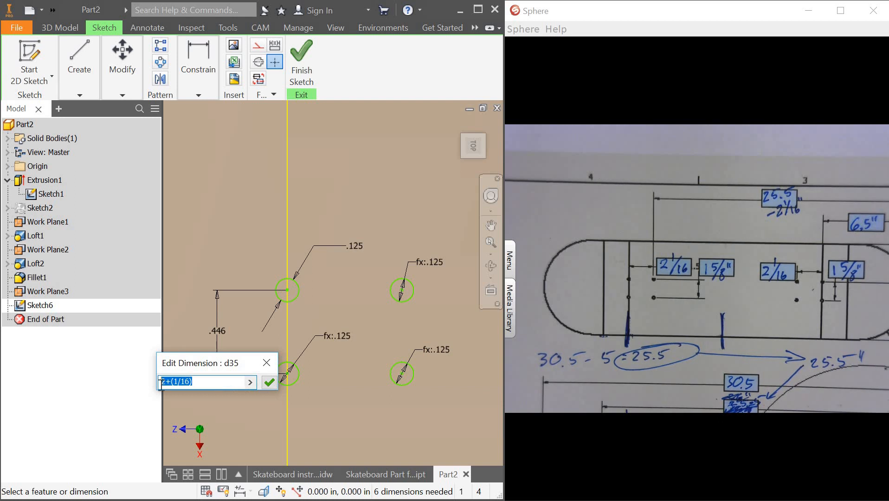
{"action": "left_click", "coordinate": [206, 381]}
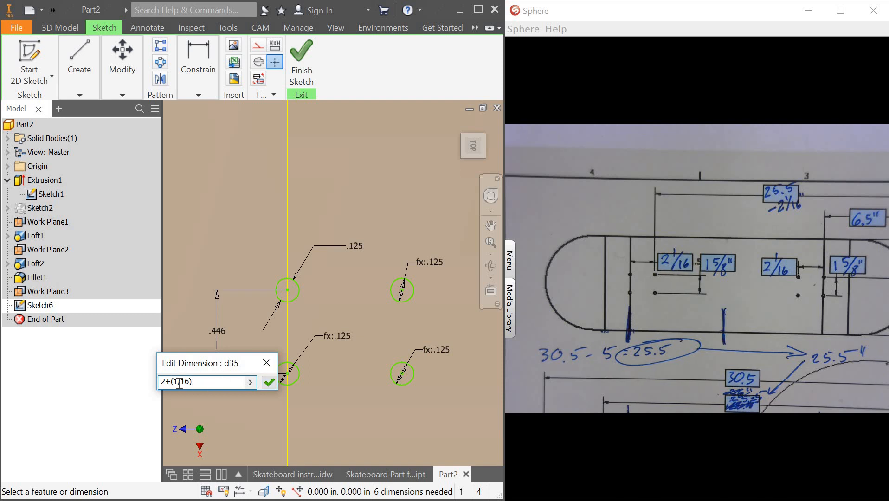
{"action": "left_click_drag", "start_coordinate": [194, 382], "coordinate": [151, 382]}
{"action": "key", "text": "Return"}
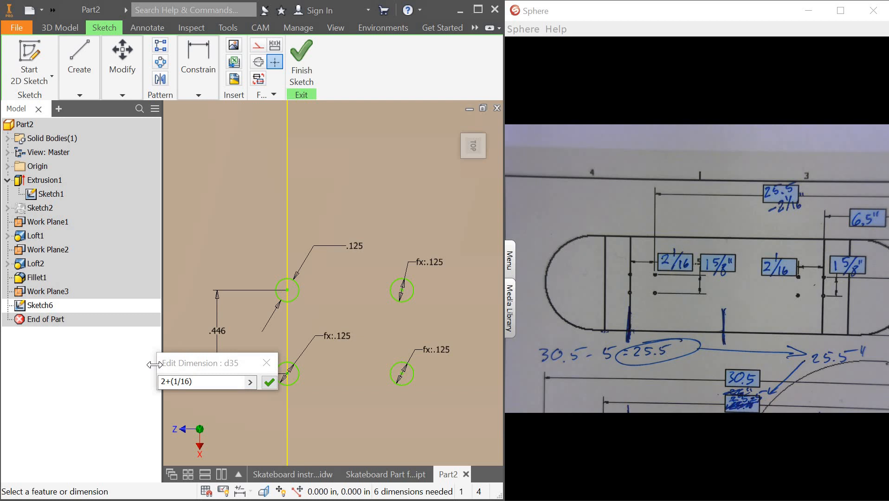
{"action": "left_click", "coordinate": [155, 365]}
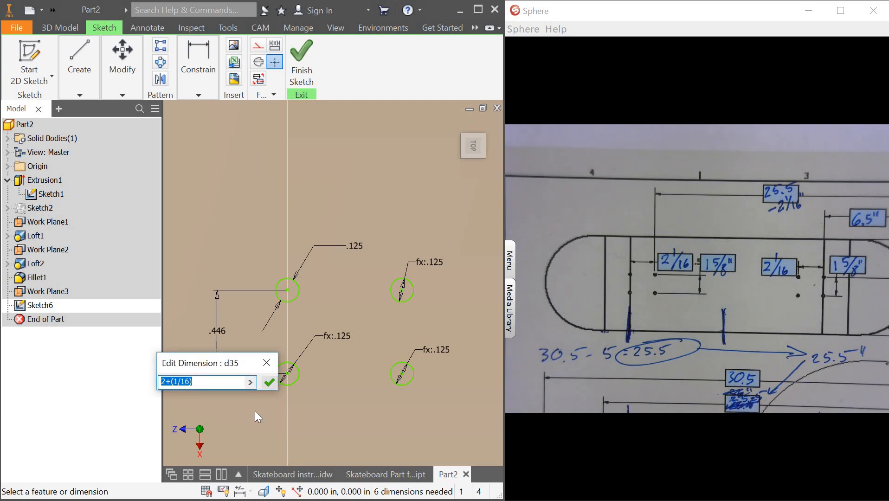
{"action": "type", "text": "1+(5/8"}
{"action": "key", "text": "Return"}
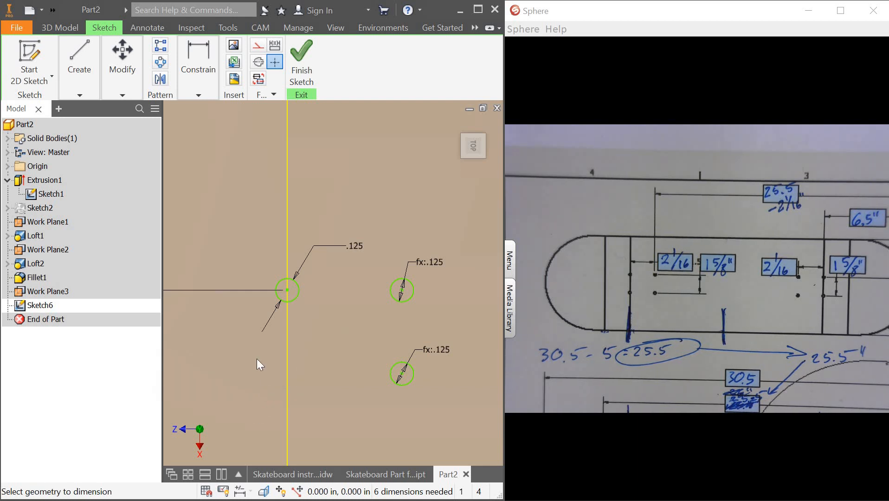
Dimension the vertical spacing between the two circles away from the edge line, linking it to d35, the first pair's spacing.
{"action": "scroll", "coordinate": [256, 357], "scroll_direction": "up", "scroll_amount": 5}
{"action": "scroll", "coordinate": [257, 358], "scroll_direction": "up", "scroll_amount": 2}
{"action": "scroll", "coordinate": [242, 375], "scroll_direction": "down", "scroll_amount": 3}
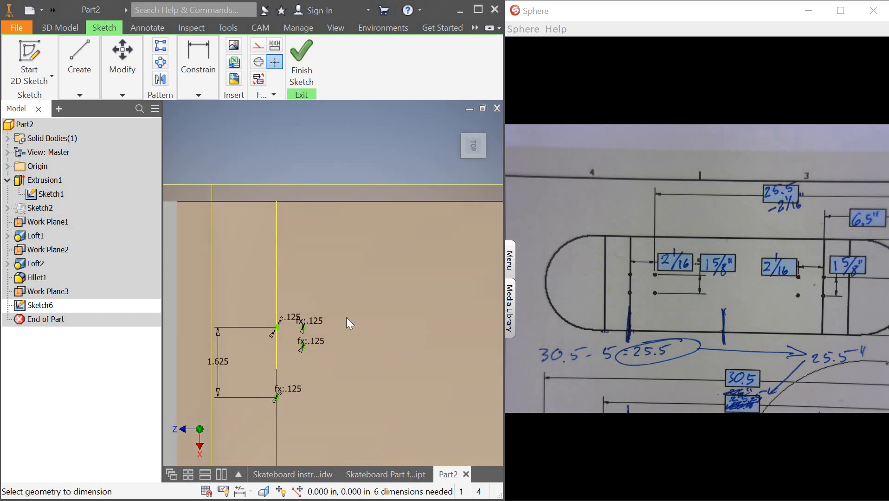
{"action": "scroll", "coordinate": [282, 350], "scroll_direction": "down", "scroll_amount": 3}
{"action": "scroll", "coordinate": [243, 362], "scroll_direction": "up", "scroll_amount": 2}
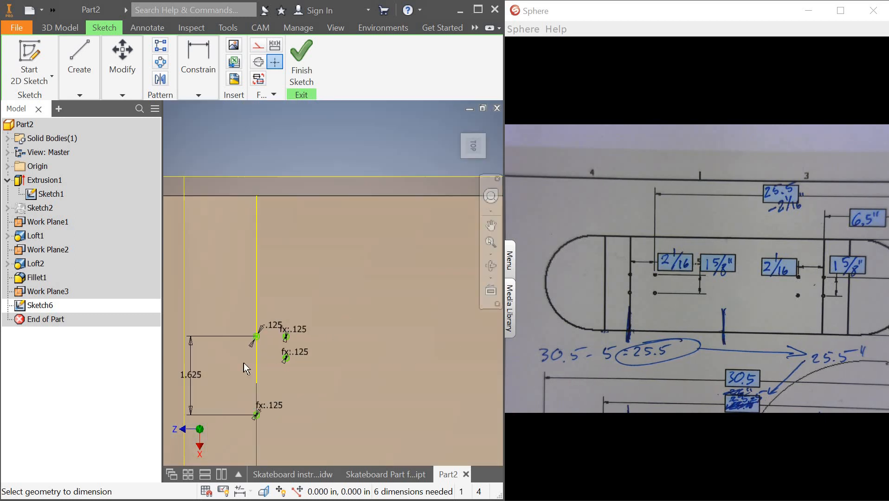
{"action": "left_click", "coordinate": [196, 72]}
{"action": "scroll", "coordinate": [287, 341], "scroll_direction": "down", "scroll_amount": 6}
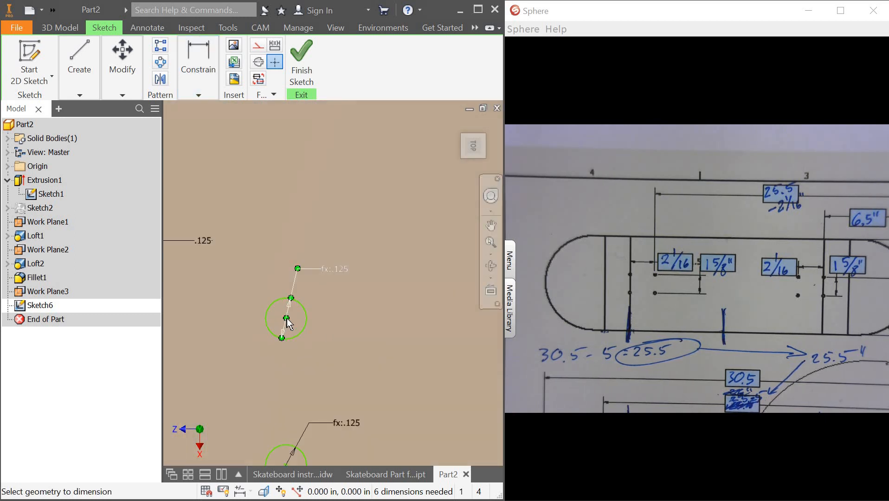
{"action": "left_click", "coordinate": [287, 319]}
{"action": "scroll", "coordinate": [286, 370], "scroll_direction": "up", "scroll_amount": 7}
{"action": "scroll", "coordinate": [286, 394], "scroll_direction": "down", "scroll_amount": 6}
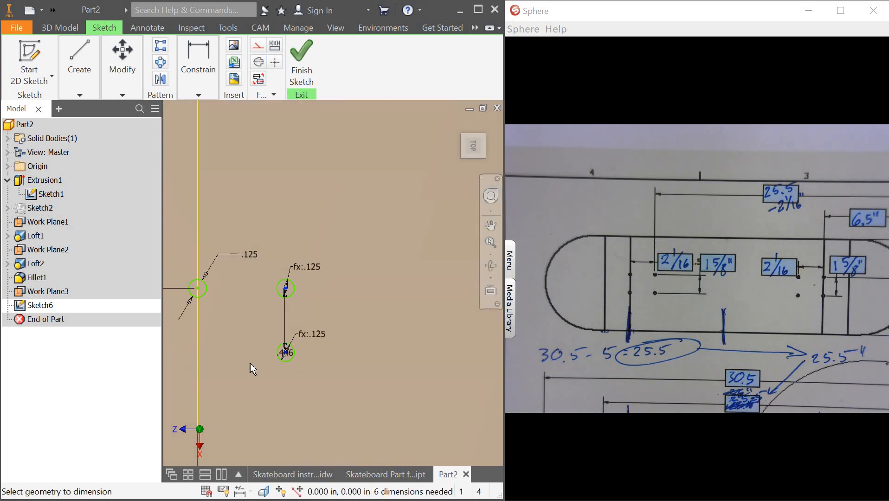
{"action": "scroll", "coordinate": [253, 363], "scroll_direction": "up", "scroll_amount": 10}
{"action": "scroll", "coordinate": [228, 370], "scroll_direction": "down", "scroll_amount": 3}
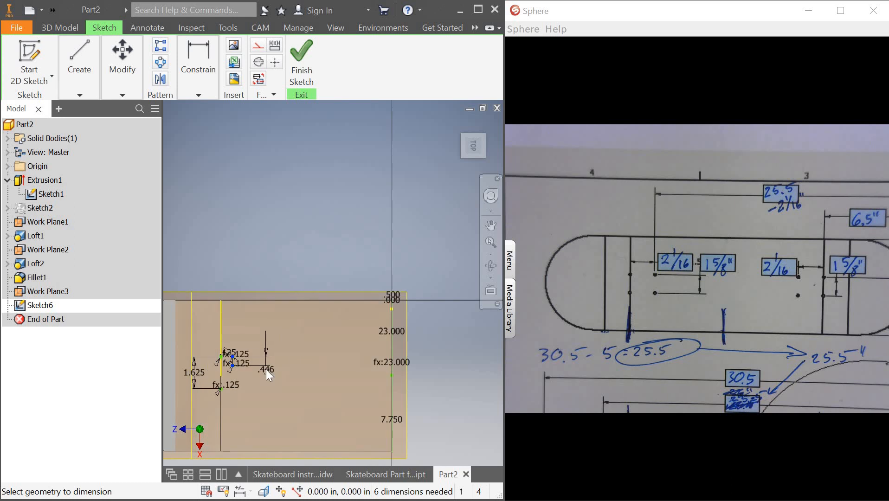
{"action": "left_click", "coordinate": [265, 369]}
{"action": "type", "text": "1.625"}
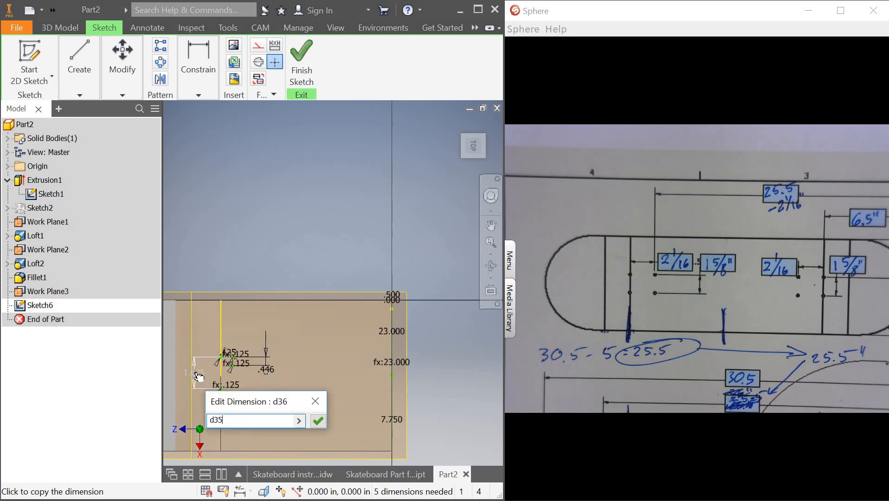
{"action": "key", "text": "Return"}
Dimension the horizontal spacing between the centres of the two upper circles as 2+(1/16) in.
{"action": "scroll", "coordinate": [206, 388], "scroll_direction": "up", "scroll_amount": 2}
{"action": "scroll", "coordinate": [199, 382], "scroll_direction": "down", "scroll_amount": 9}
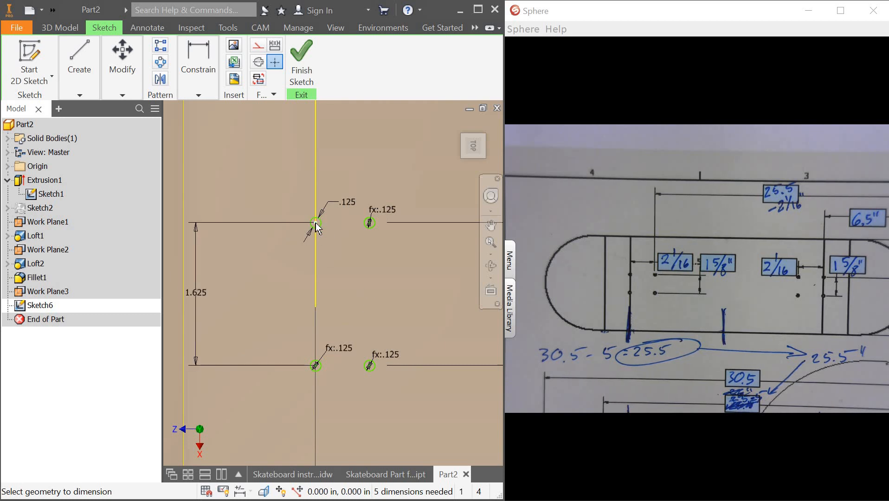
{"action": "left_click", "coordinate": [315, 222]}
{"action": "left_click", "coordinate": [369, 223]}
{"action": "left_click", "coordinate": [362, 172]}
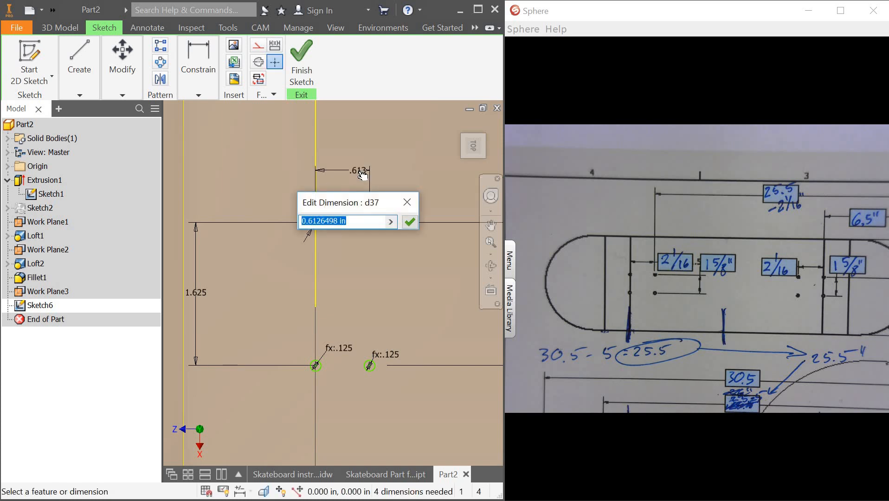
{"action": "type", "text": "2"}
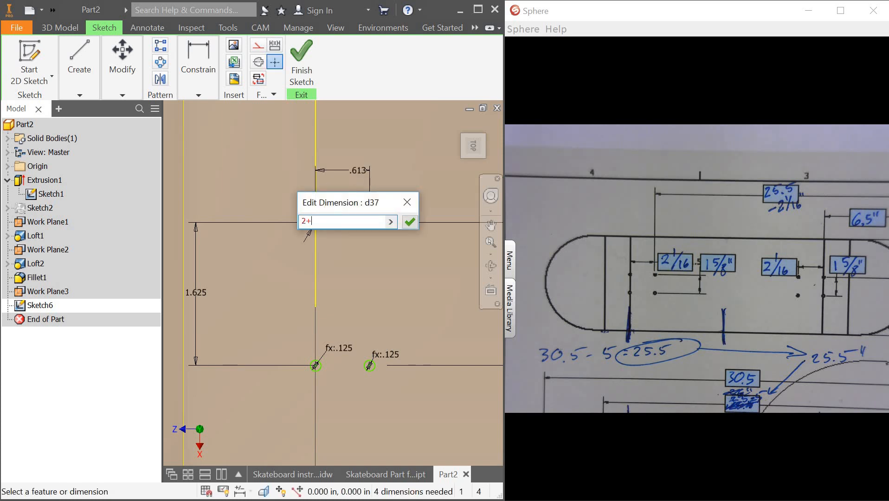
{"action": "type", "text": "+("}
{"action": "type", "text": "1/16)"}
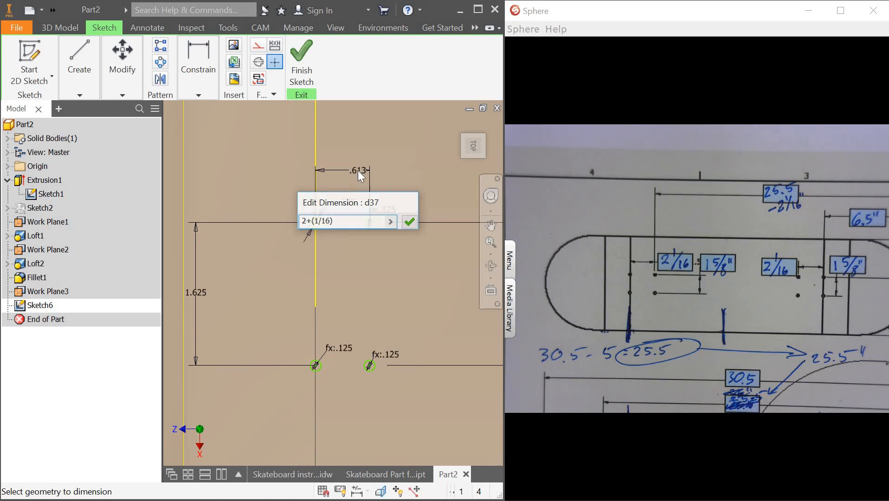
{"action": "key", "text": "Return"}
Dimension the horizontal spacing between the two lower circles, linking it to the upper pair's horizontal spacing.
{"action": "scroll", "coordinate": [394, 281], "scroll_direction": "down", "scroll_amount": 5}
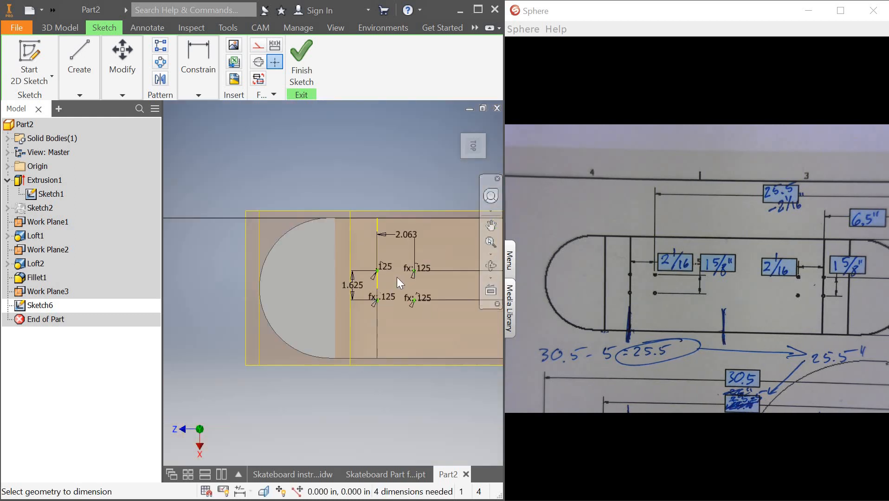
{"action": "scroll", "coordinate": [397, 277], "scroll_direction": "up", "scroll_amount": 3}
{"action": "scroll", "coordinate": [388, 338], "scroll_direction": "up", "scroll_amount": 3}
{"action": "scroll", "coordinate": [397, 338], "scroll_direction": "down", "scroll_amount": 4}
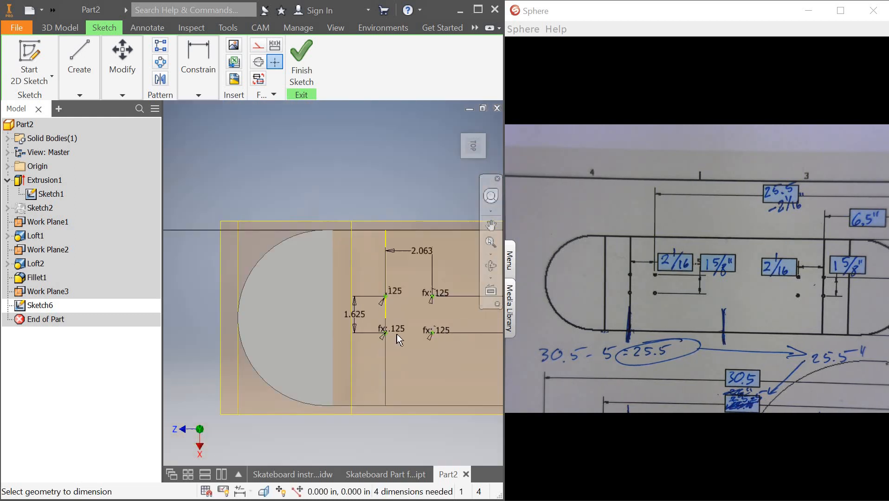
{"action": "scroll", "coordinate": [398, 338], "scroll_direction": "up", "scroll_amount": 2}
{"action": "scroll", "coordinate": [380, 338], "scroll_direction": "up", "scroll_amount": 2}
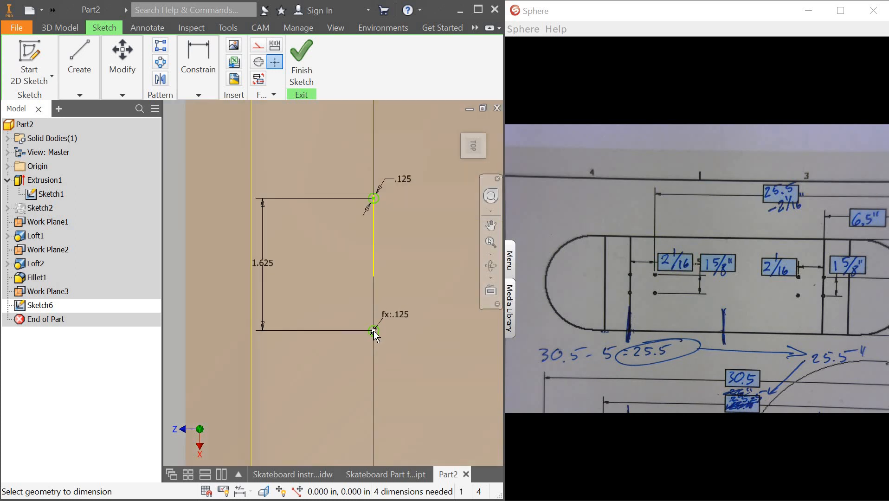
{"action": "scroll", "coordinate": [388, 337], "scroll_direction": "down", "scroll_amount": 6}
{"action": "scroll", "coordinate": [409, 329], "scroll_direction": "up", "scroll_amount": 5}
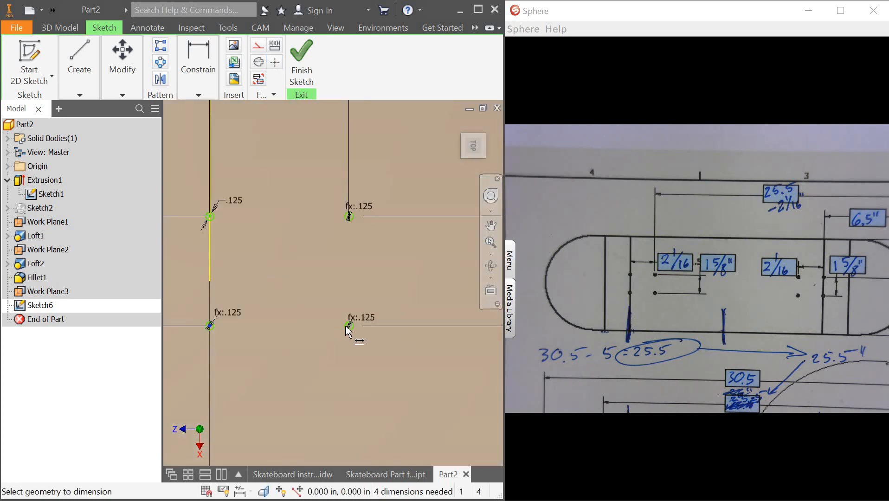
{"action": "left_click", "coordinate": [300, 368]}
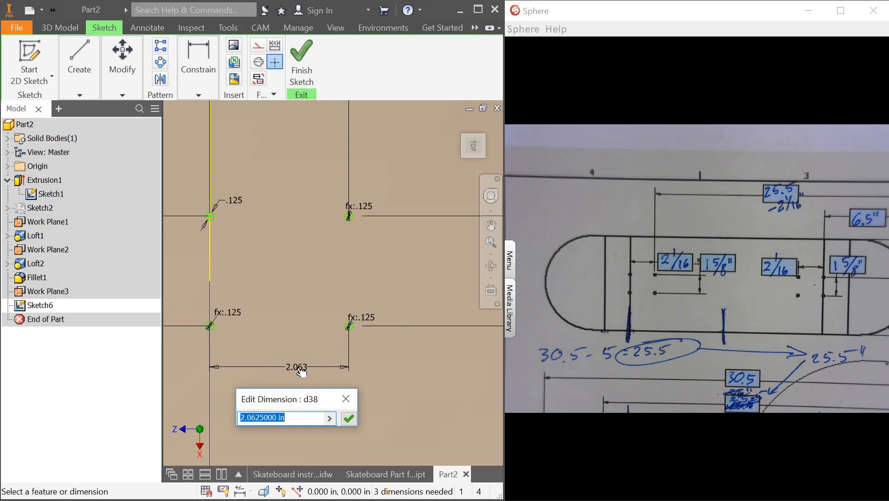
{"action": "scroll", "coordinate": [302, 371], "scroll_direction": "down", "scroll_amount": 4}
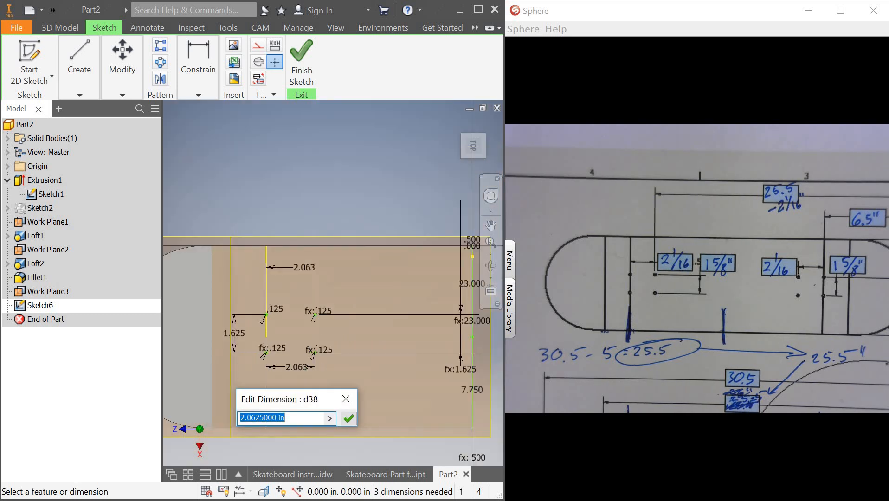
{"action": "type", "text": "="}
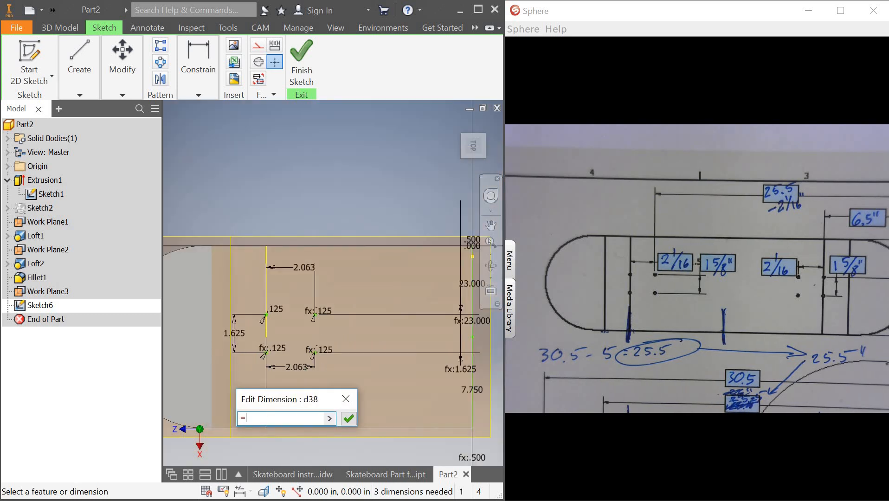
{"action": "left_click", "coordinate": [295, 257]}
{"action": "key", "text": "Return"}
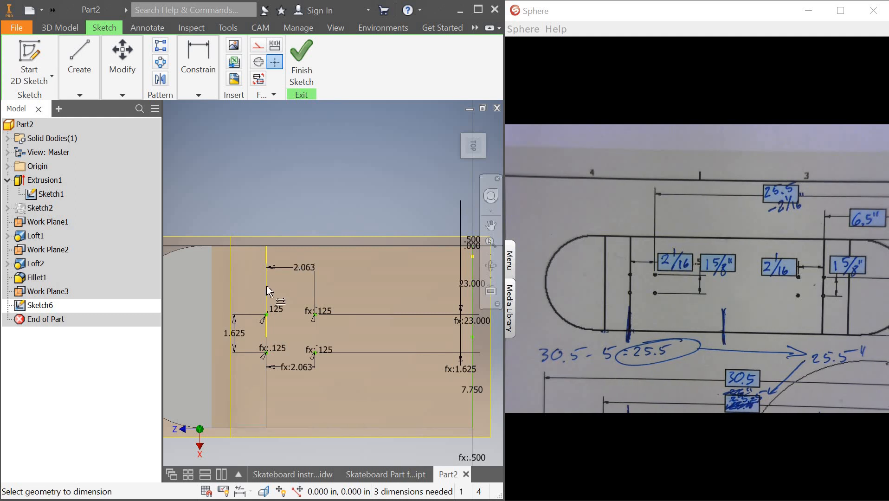
Dimension the vertical distance from the deck's upper edge to the centre of the upper circle on the edge line.
{"action": "scroll", "coordinate": [248, 311], "scroll_direction": "down", "scroll_amount": 2}
{"action": "scroll", "coordinate": [249, 317], "scroll_direction": "up", "scroll_amount": 3}
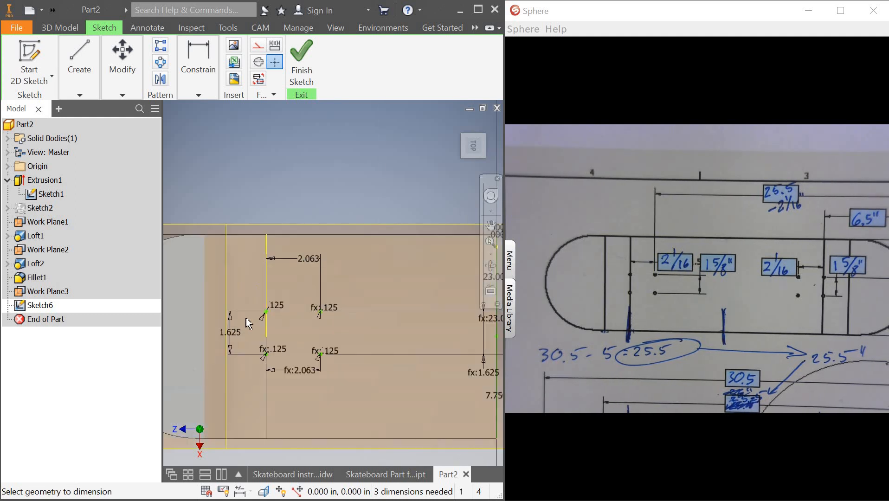
{"action": "scroll", "coordinate": [241, 326], "scroll_direction": "up", "scroll_amount": 3}
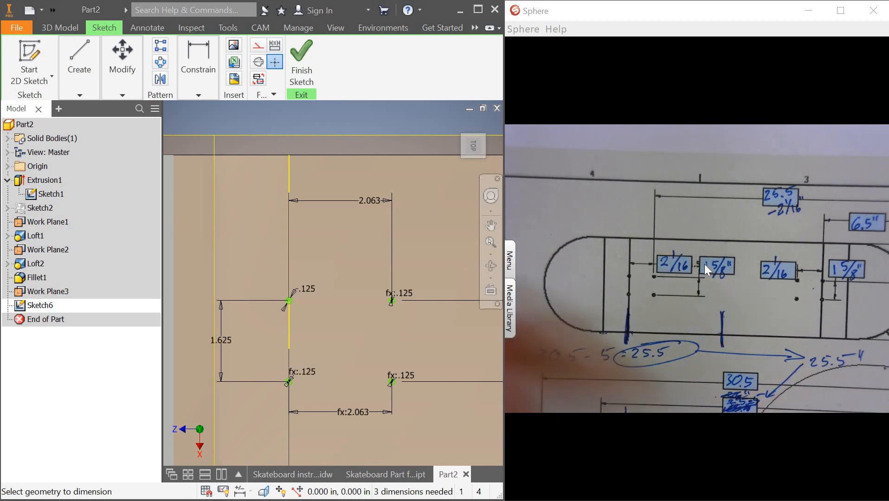
{"action": "scroll", "coordinate": [322, 313], "scroll_direction": "down", "scroll_amount": 5}
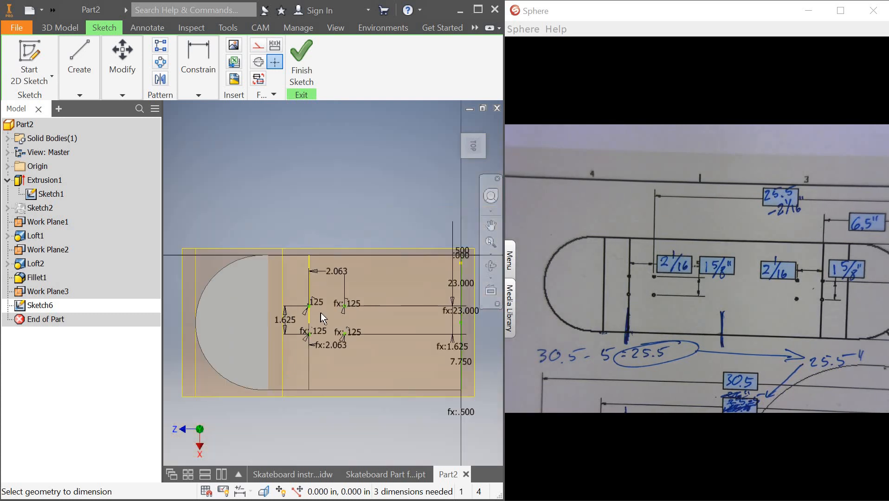
{"action": "scroll", "coordinate": [317, 311], "scroll_direction": "up", "scroll_amount": 3}
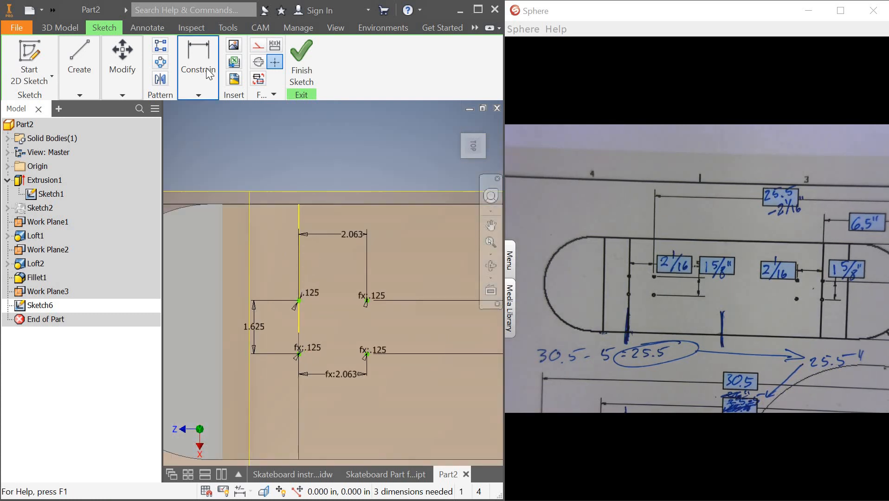
{"action": "left_click", "coordinate": [199, 94]}
{"action": "left_click", "coordinate": [194, 116]}
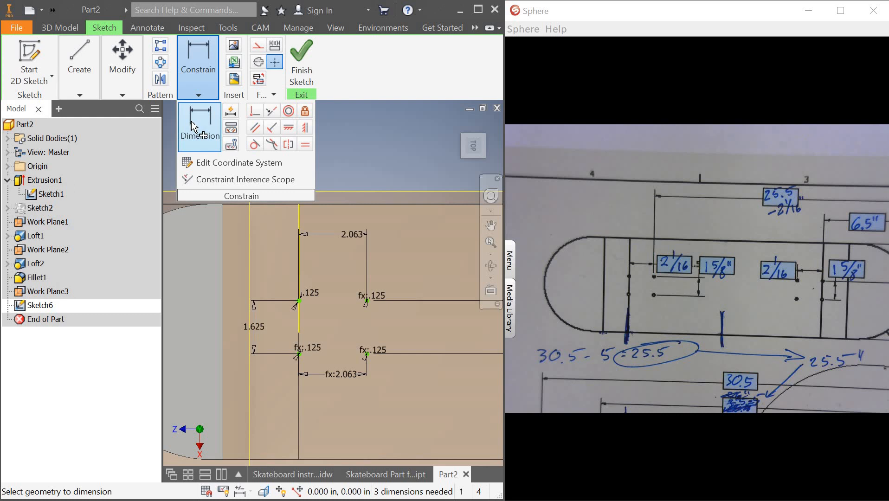
{"action": "left_click", "coordinate": [325, 203]}
{"action": "scroll", "coordinate": [300, 299], "scroll_direction": "up", "scroll_amount": 4}
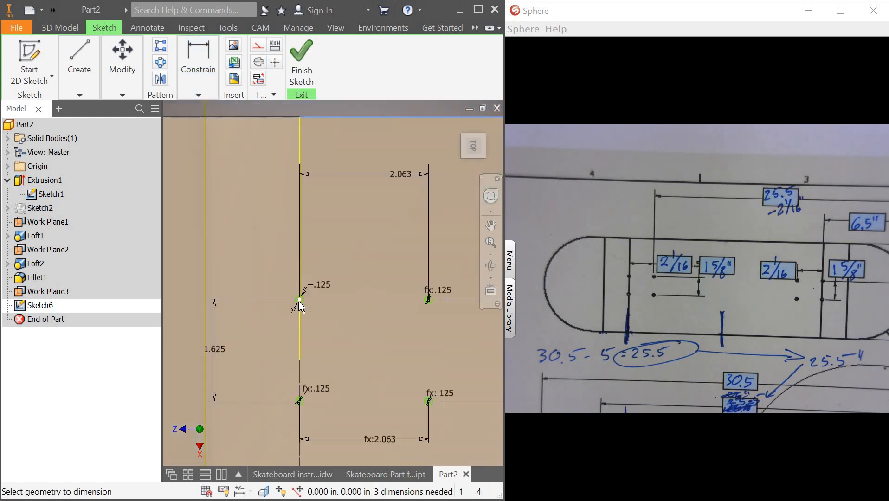
{"action": "scroll", "coordinate": [267, 292], "scroll_direction": "down", "scroll_amount": 4}
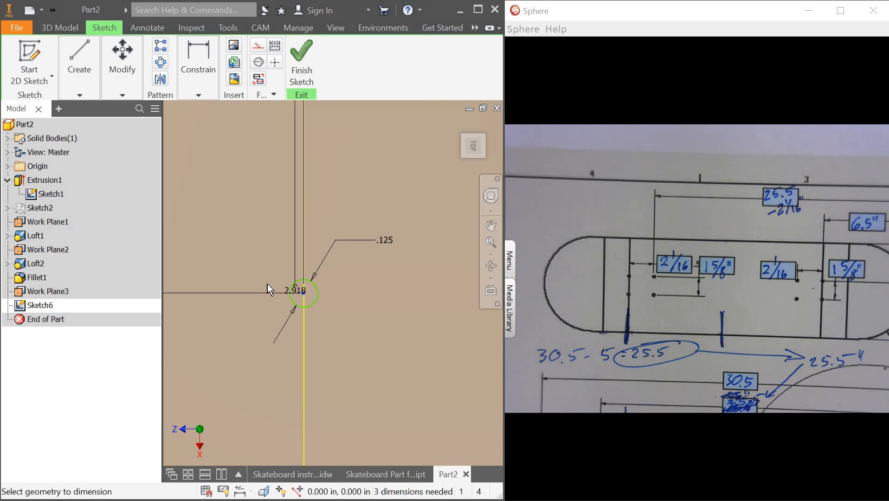
{"action": "scroll", "coordinate": [253, 280], "scroll_direction": "down", "scroll_amount": 2}
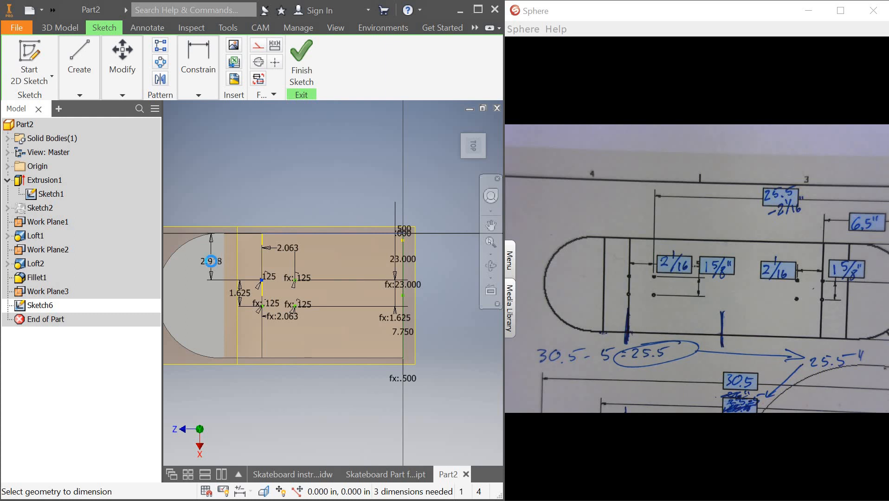
{"action": "left_click", "coordinate": [212, 262]}
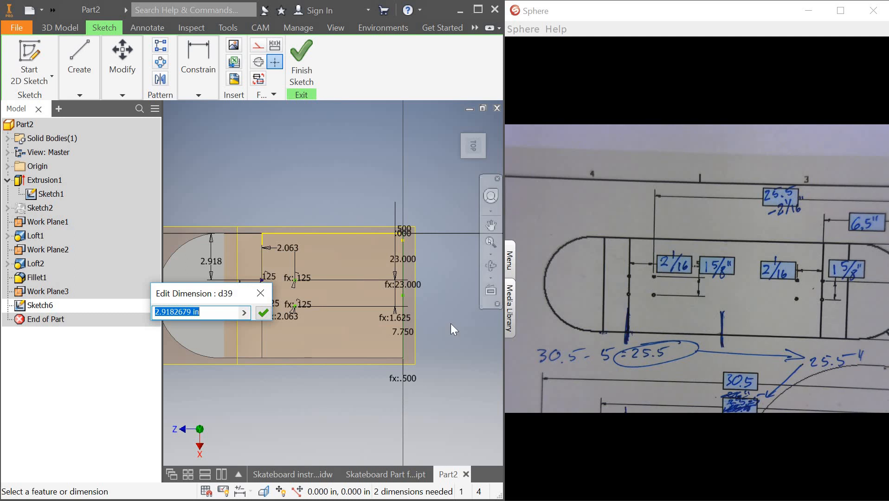
Set the upper circle's vertical distance from the deck edge to d3/2, half the deck's width.
{"action": "scroll", "coordinate": [430, 316], "scroll_direction": "up", "scroll_amount": 2}
{"action": "scroll", "coordinate": [431, 308], "scroll_direction": "down", "scroll_amount": 4}
{"action": "scroll", "coordinate": [431, 308], "scroll_direction": "up", "scroll_amount": 2}
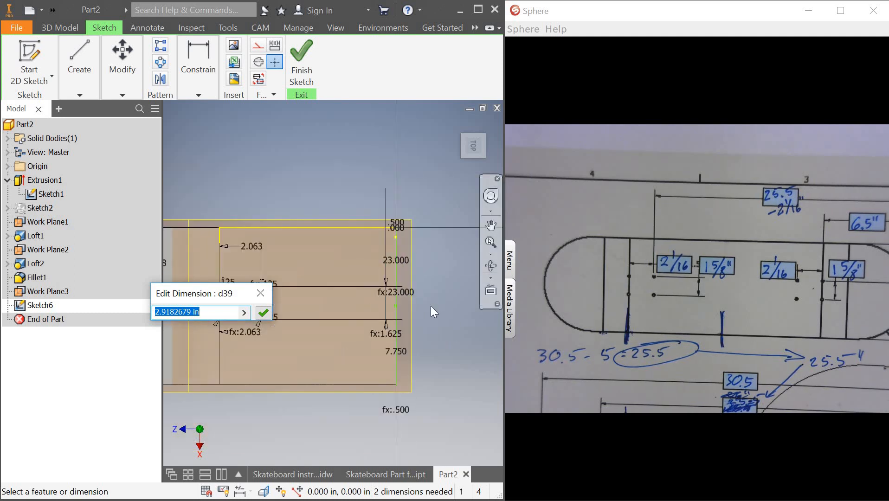
{"action": "left_click", "coordinate": [397, 352]}
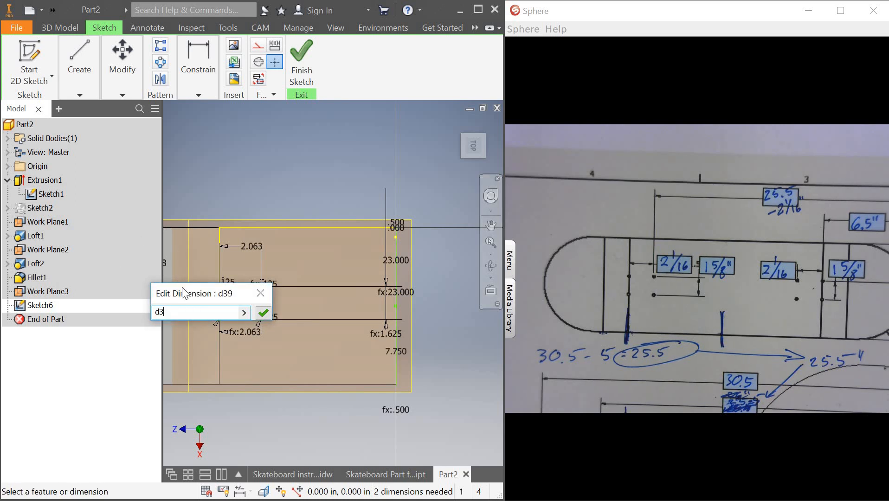
{"action": "mouse_move", "coordinate": [184, 295]}
{"action": "left_mouse_down"}
{"action": "mouse_move", "coordinate": [271, 335]}
{"action": "mouse_move", "coordinate": [275, 353]}
{"action": "left_mouse_up"}
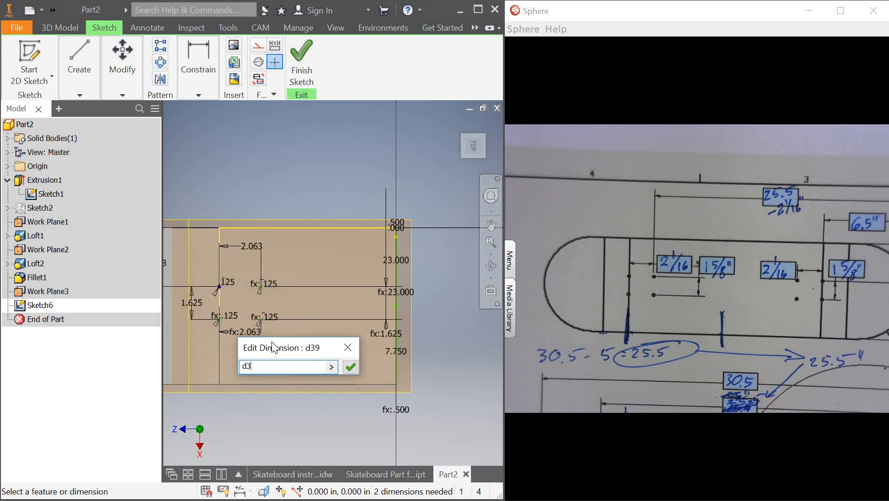
{"action": "type", "text": "/2"}
{"action": "key", "text": "Return"}
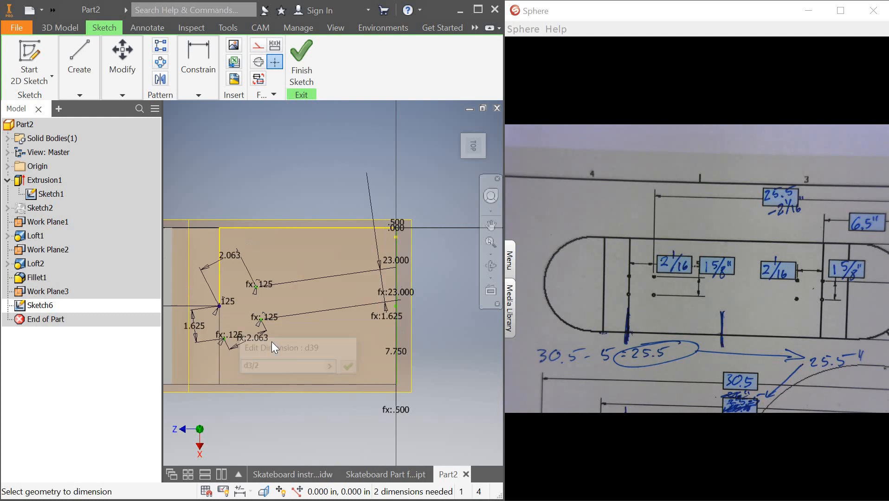
Dimension the other upper circle's vertical distance from the deck's upper edge, linking it to d39, the first circle's distance.
{"action": "scroll", "coordinate": [241, 319], "scroll_direction": "up", "scroll_amount": 3}
{"action": "scroll", "coordinate": [240, 319], "scroll_direction": "down", "scroll_amount": 5}
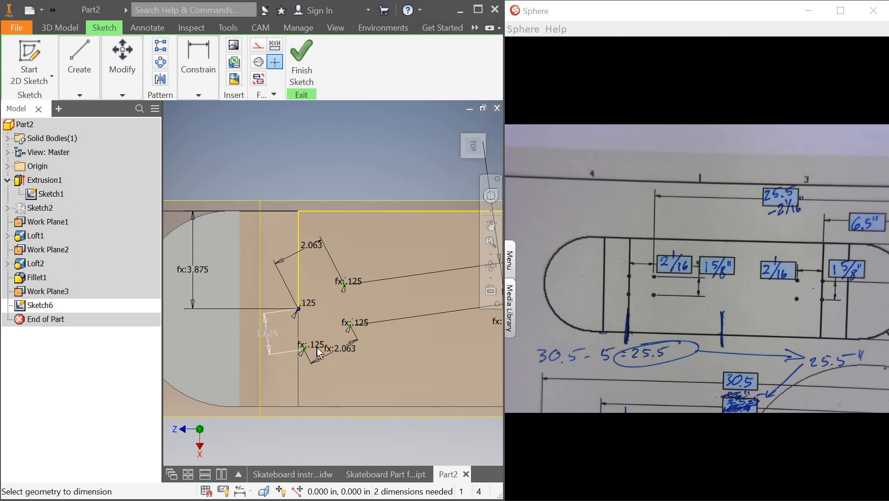
{"action": "scroll", "coordinate": [301, 353], "scroll_direction": "down", "scroll_amount": 3}
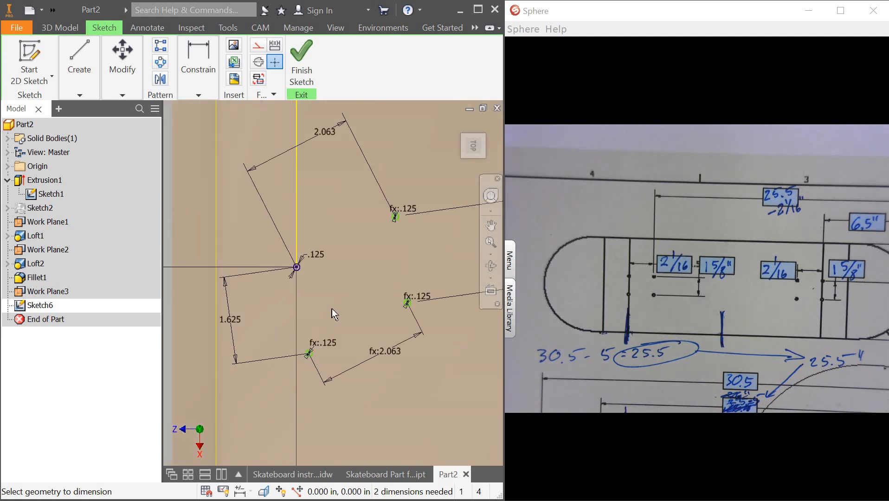
{"action": "scroll", "coordinate": [333, 311], "scroll_direction": "up", "scroll_amount": 3}
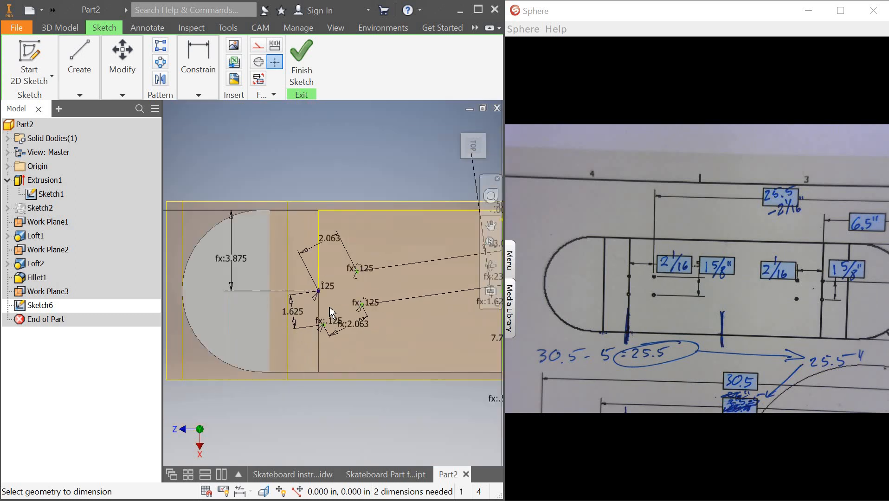
{"action": "scroll", "coordinate": [329, 307], "scroll_direction": "down", "scroll_amount": 1}
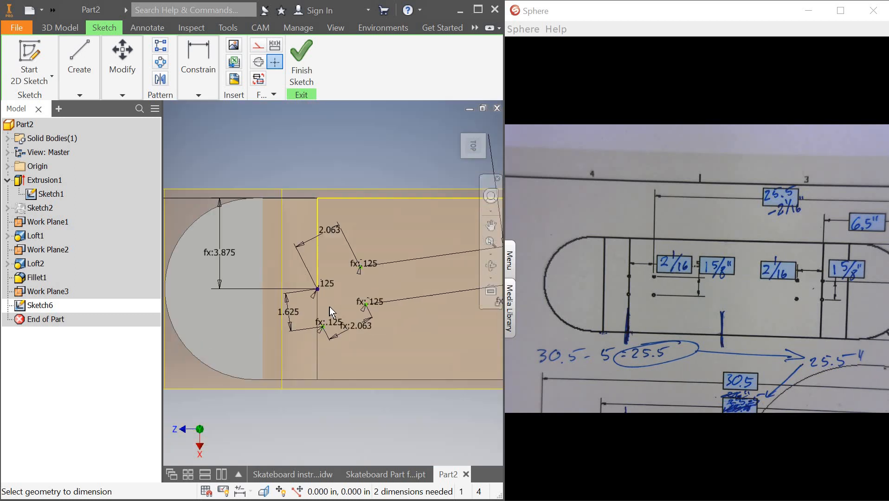
{"action": "scroll", "coordinate": [360, 269], "scroll_direction": "down", "scroll_amount": 3}
{"action": "left_click", "coordinate": [361, 269]}
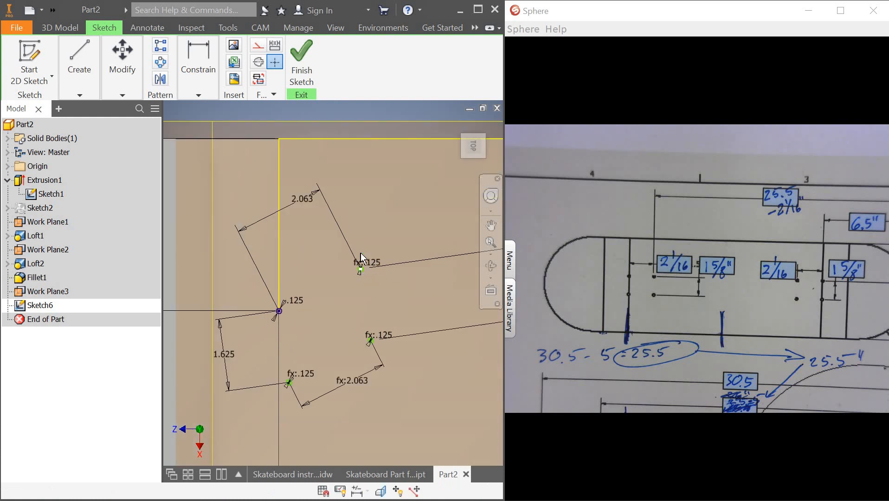
{"action": "left_click", "coordinate": [364, 138]}
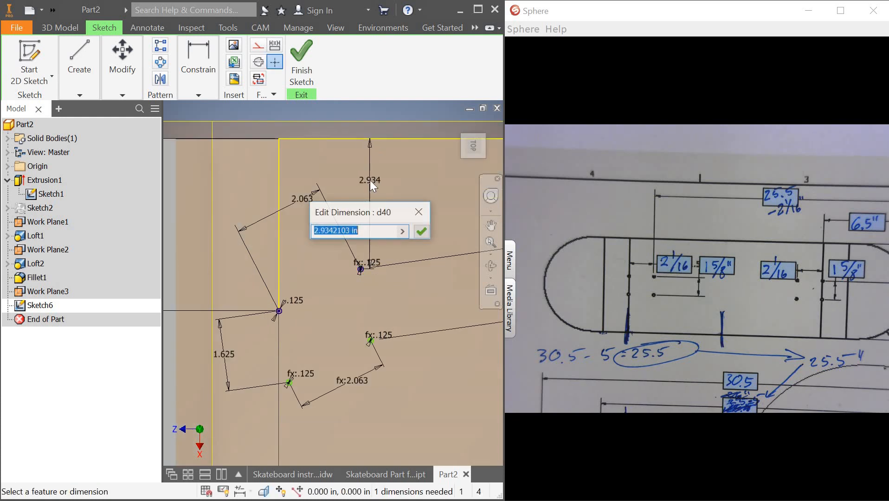
{"action": "left_click", "coordinate": [369, 180]}
{"action": "type", "text": "="}
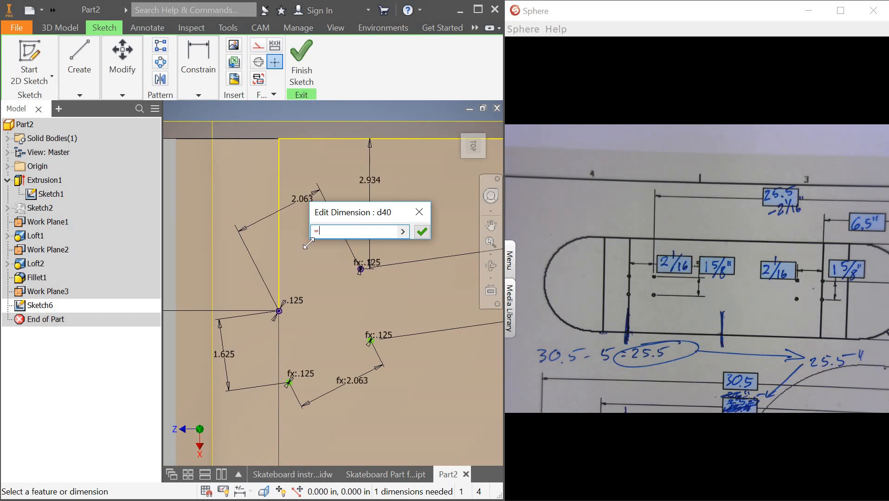
{"action": "scroll", "coordinate": [309, 244], "scroll_direction": "up", "scroll_amount": 2}
{"action": "left_click", "coordinate": [197, 247]}
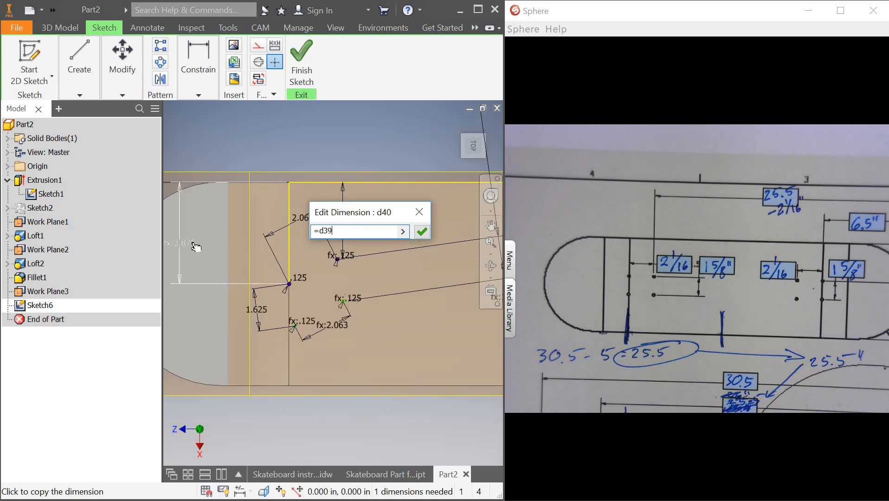
{"action": "key", "text": "Return"}
Change the d39 distance to (d3/2)-(d35/2) to centre the hole pattern across the deck's width.
{"action": "scroll", "coordinate": [246, 260], "scroll_direction": "up", "scroll_amount": 2}
{"action": "scroll", "coordinate": [238, 253], "scroll_direction": "down", "scroll_amount": 2}
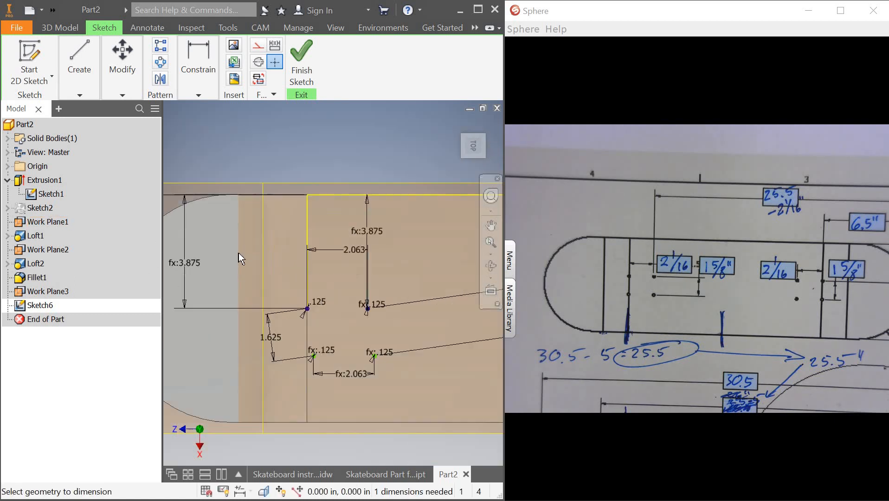
{"action": "scroll", "coordinate": [238, 256], "scroll_direction": "up", "scroll_amount": 1}
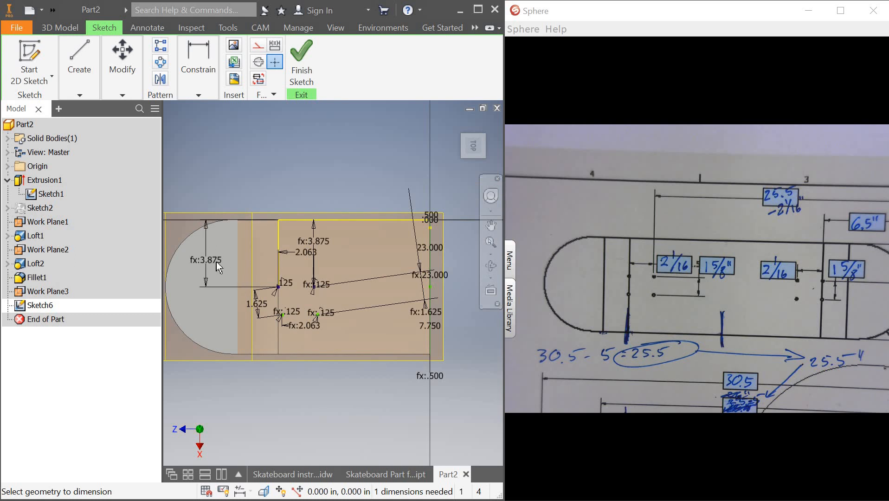
{"action": "left_click", "coordinate": [219, 267]}
{"action": "left_click", "coordinate": [215, 311]}
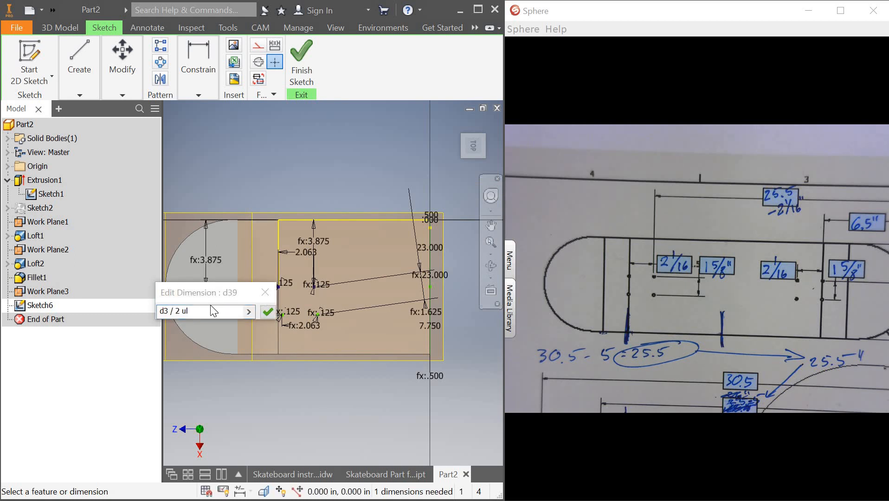
{"action": "left_click_drag", "start_coordinate": [192, 311], "coordinate": [170, 310]}
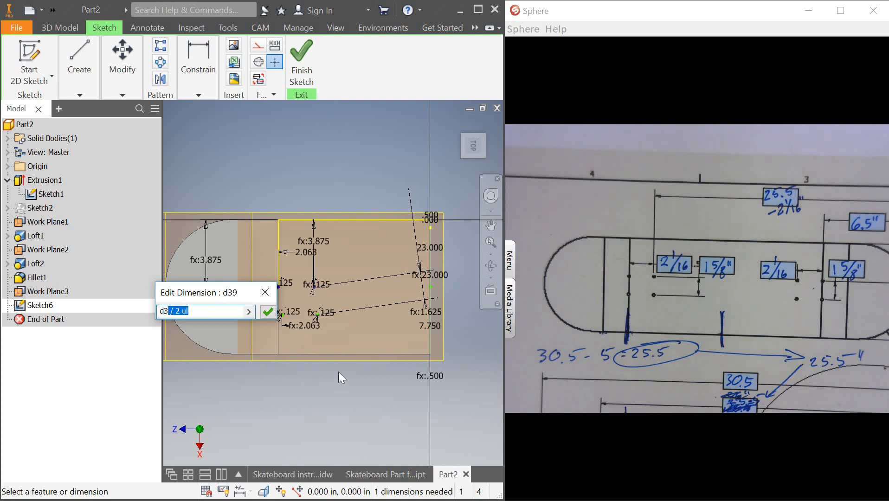
{"action": "key", "text": "BackSpace"}
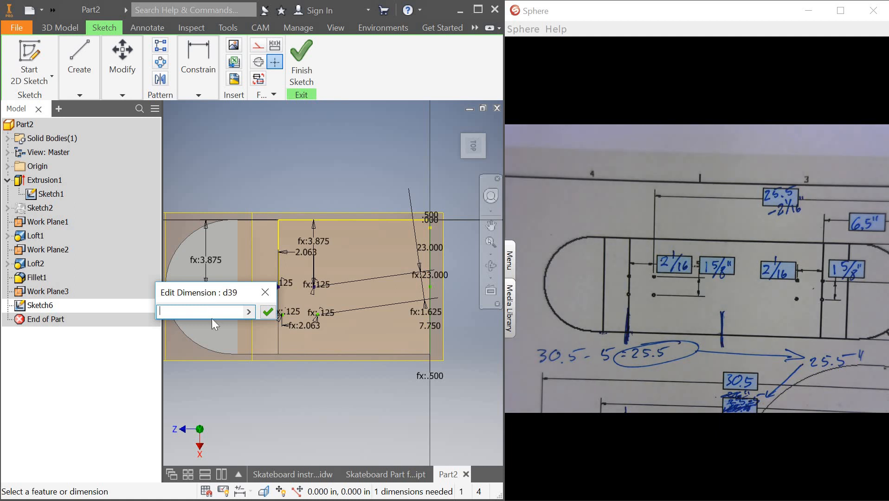
{"action": "left_click_drag", "start_coordinate": [221, 292], "coordinate": [255, 141]}
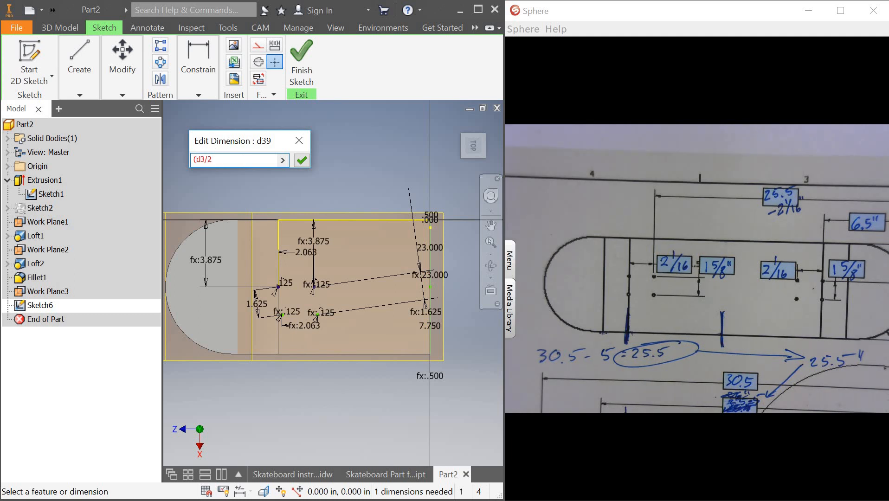
{"action": "type", "text": ")-("}
{"action": "left_click", "coordinate": [263, 310]}
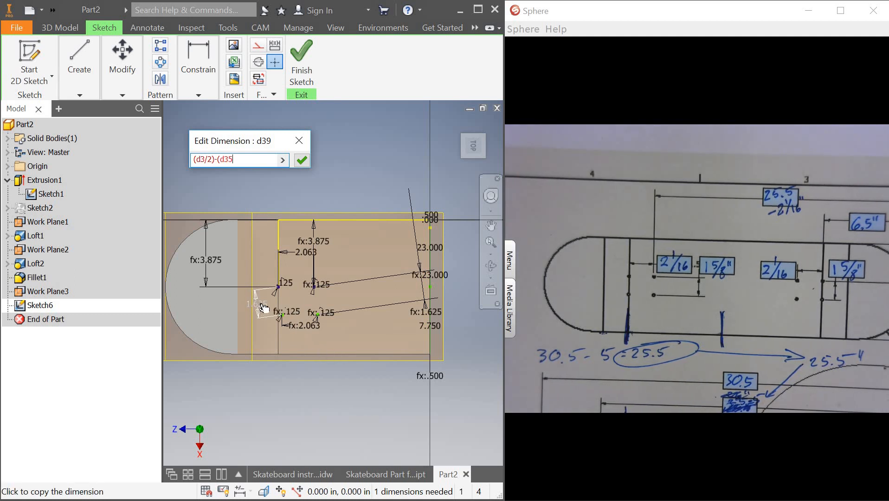
{"action": "type", "text": "/2)"}
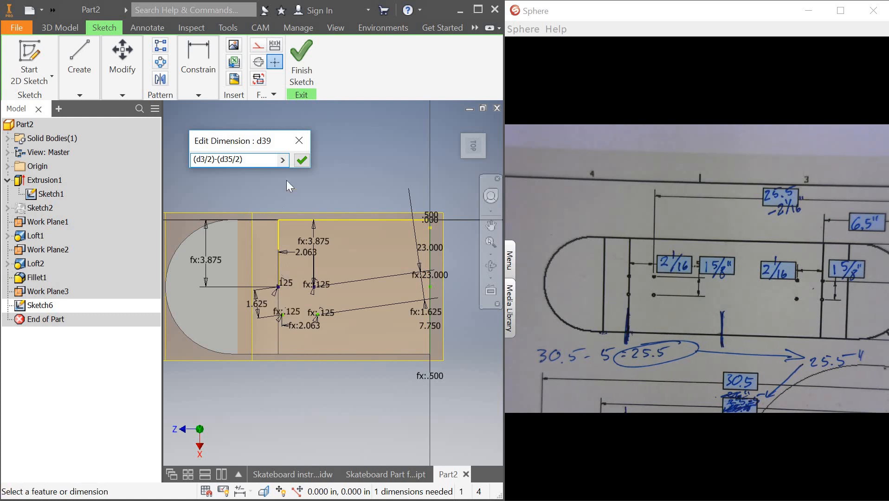
{"action": "left_click", "coordinate": [303, 162]}
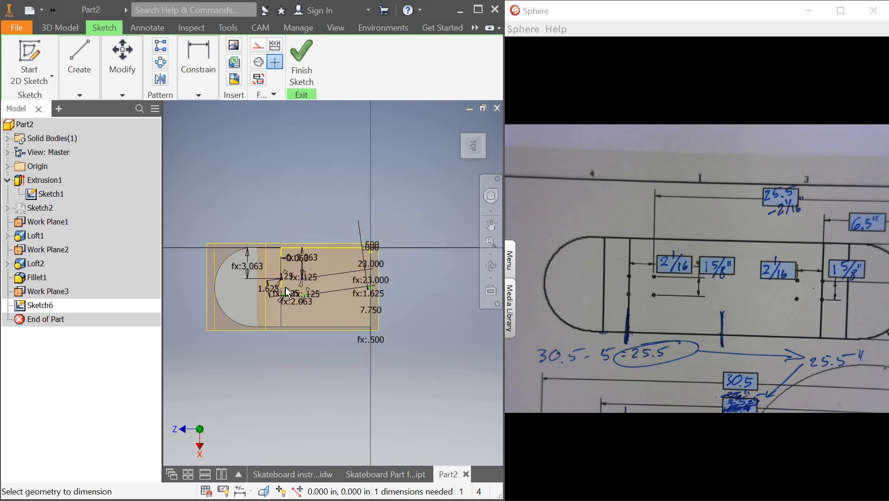
Dimension the horizontal offset between the two circles on the edge line as 0 to align them vertically.
{"action": "scroll", "coordinate": [287, 291], "scroll_direction": "up", "scroll_amount": 3}
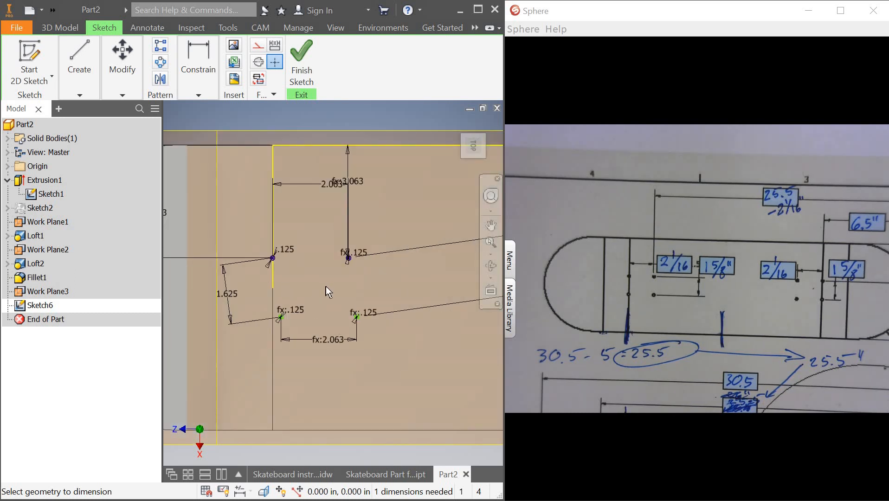
{"action": "left_click", "coordinate": [198, 69]}
{"action": "left_click", "coordinate": [195, 126]}
{"action": "left_click", "coordinate": [273, 260]}
{"action": "left_click", "coordinate": [285, 214]}
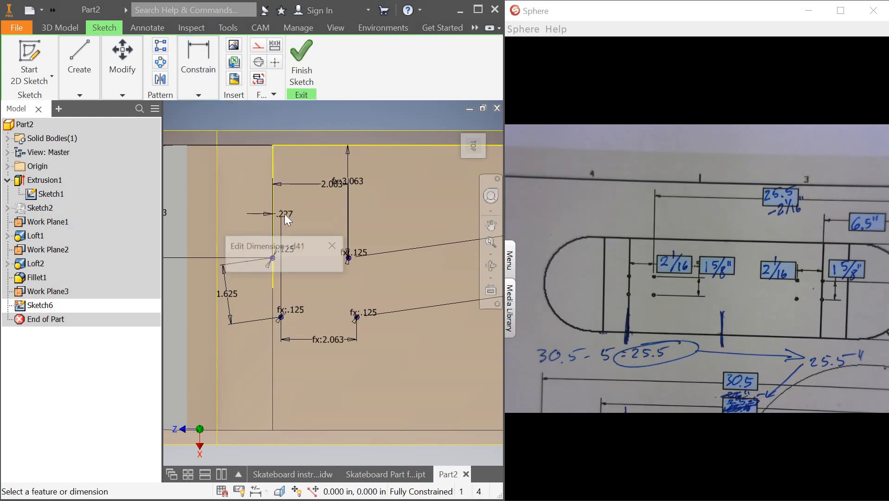
{"action": "type", "text": "0"}
{"action": "key", "text": "Return"}
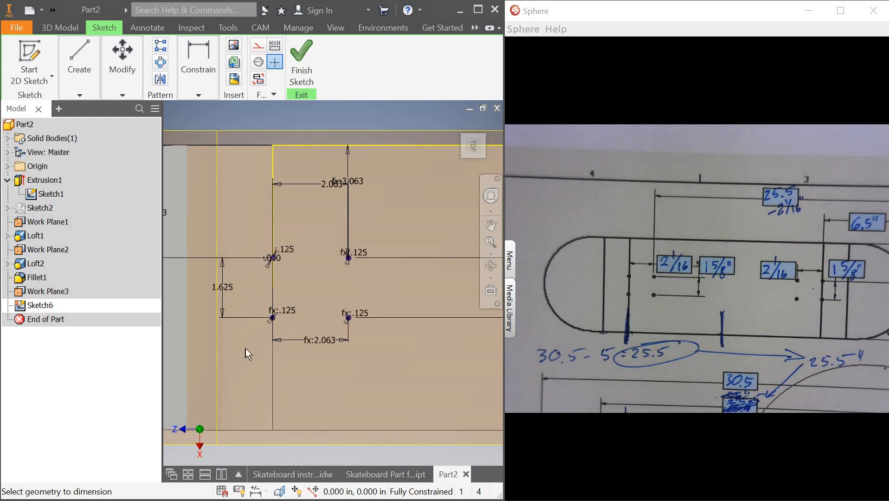
Finish the sketch of the four truck-mounting hole circles.
{"action": "scroll", "coordinate": [245, 336], "scroll_direction": "down", "scroll_amount": 5}
{"action": "scroll", "coordinate": [245, 336], "scroll_direction": "up", "scroll_amount": 6}
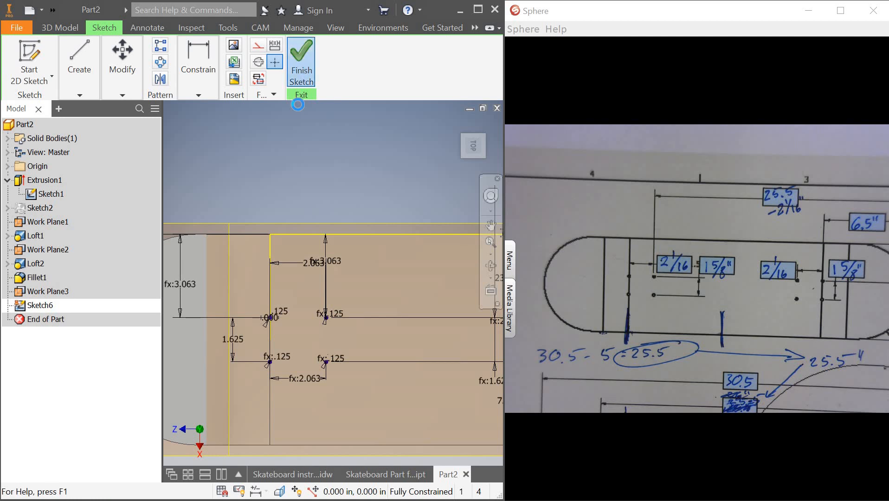
{"action": "left_click", "coordinate": [302, 62]}
{"action": "scroll", "coordinate": [311, 258], "scroll_direction": "up", "scroll_amount": 6}
{"action": "scroll", "coordinate": [368, 350], "scroll_direction": "down", "scroll_amount": 3}
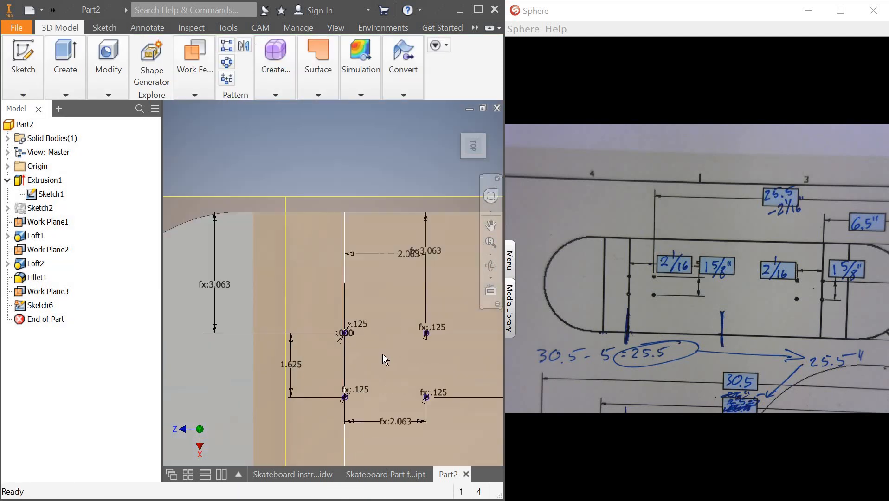
Create plain 1/8 in Through All holes at the centres of the four truck-mounting circles.
{"action": "left_click", "coordinate": [108, 65]}
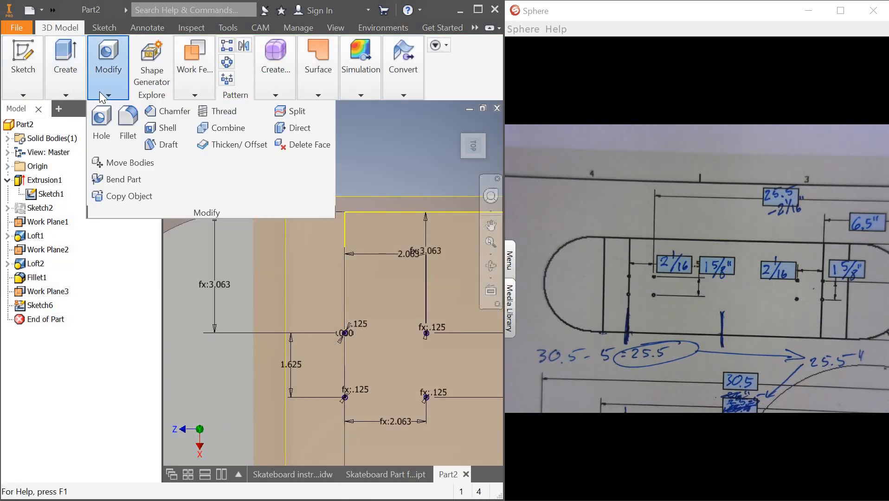
{"action": "left_click", "coordinate": [101, 118]}
{"action": "left_click_drag", "start_coordinate": [260, 118], "coordinate": [218, 37]}
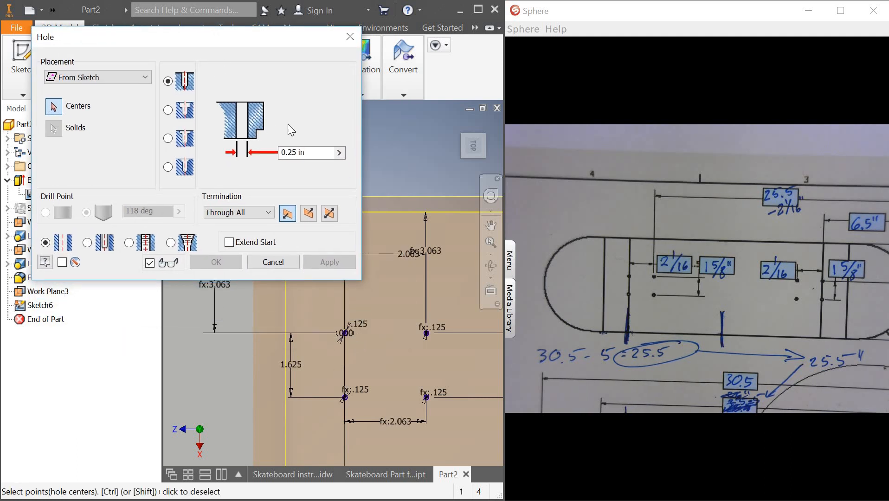
{"action": "left_click_drag", "start_coordinate": [312, 152], "coordinate": [266, 146]}
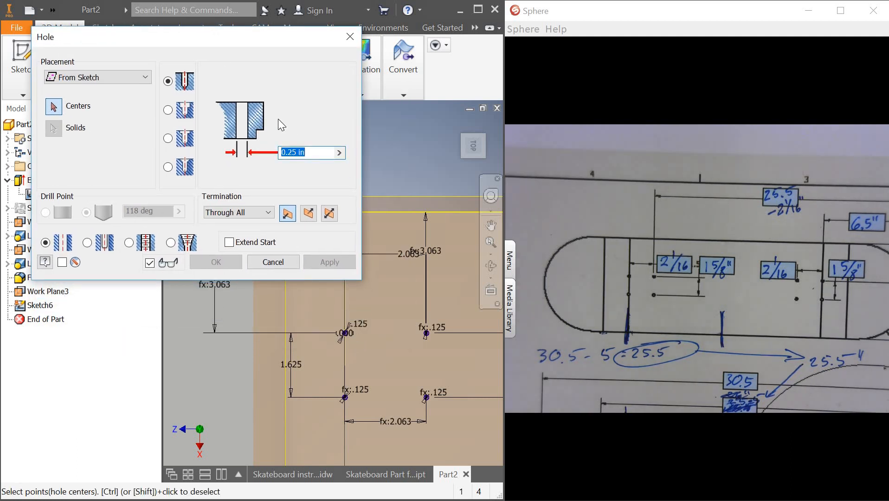
{"action": "type", "text": "1/8"}
{"action": "scroll", "coordinate": [359, 330], "scroll_direction": "up", "scroll_amount": 3}
{"action": "left_click", "coordinate": [332, 343]}
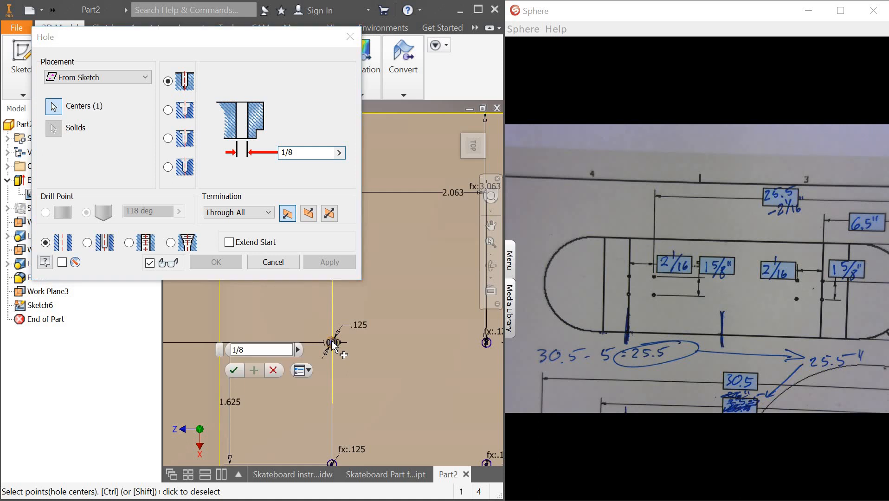
{"action": "left_click", "coordinate": [486, 162]}
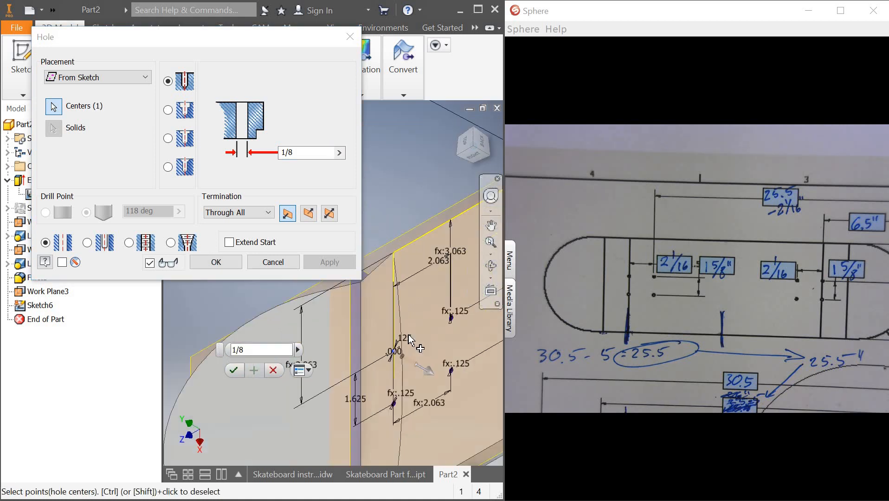
{"action": "left_click", "coordinate": [455, 317]}
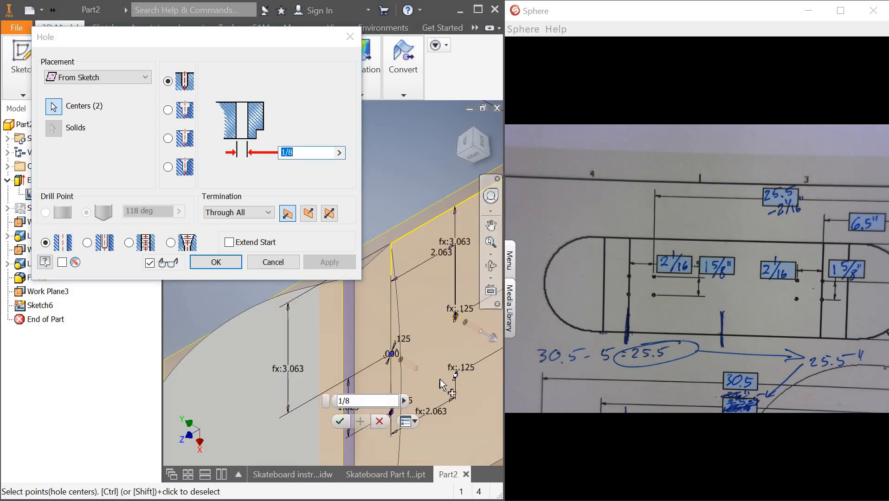
{"action": "left_click", "coordinate": [455, 376]}
{"action": "left_click", "coordinate": [391, 412]}
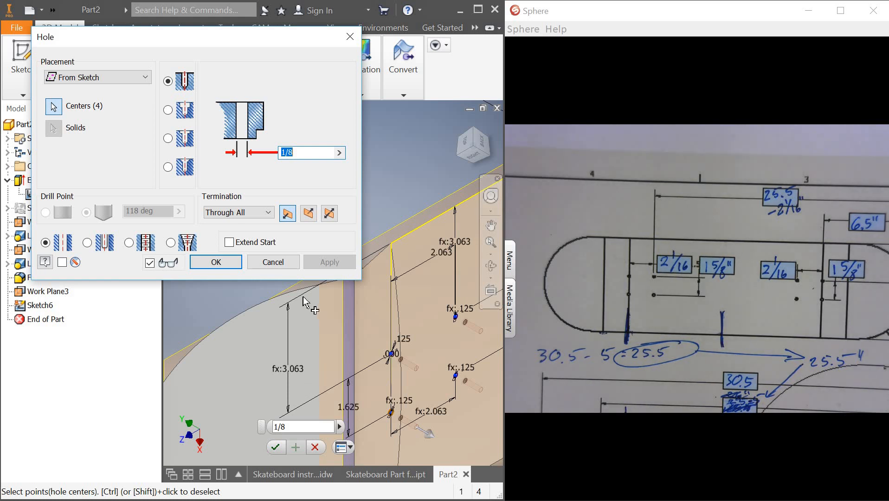
{"action": "left_click", "coordinate": [227, 265]}
Examine the drilled truck-mounting holes on the half deck in the top view and in an angled view.
{"action": "scroll", "coordinate": [290, 339], "scroll_direction": "up", "scroll_amount": 5}
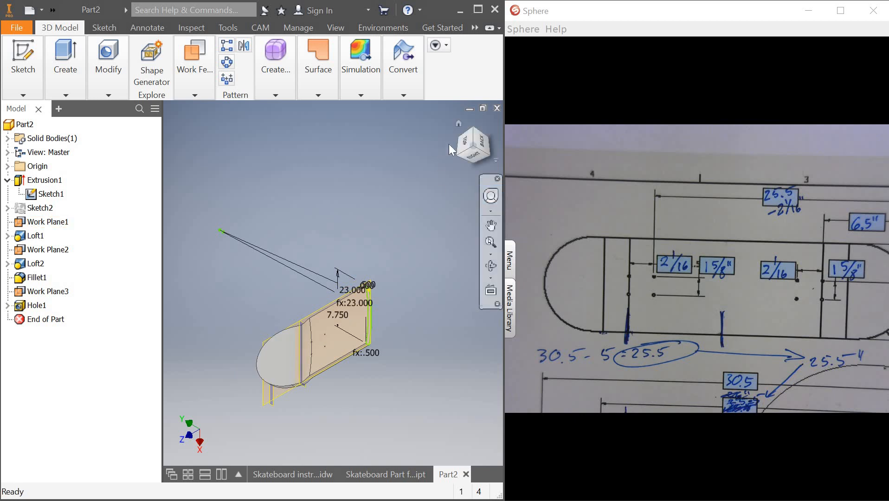
{"action": "left_click", "coordinate": [472, 149]}
{"action": "scroll", "coordinate": [357, 265], "scroll_direction": "down", "scroll_amount": 5}
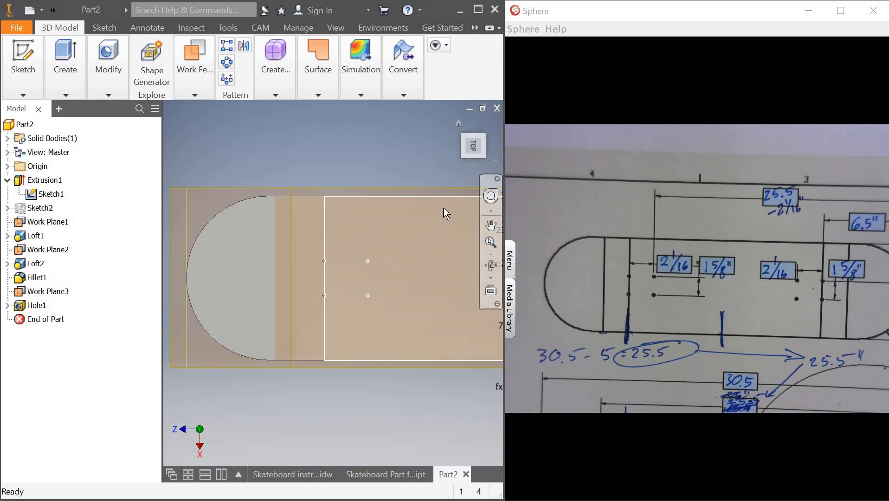
{"action": "scroll", "coordinate": [443, 204], "scroll_direction": "up", "scroll_amount": 5}
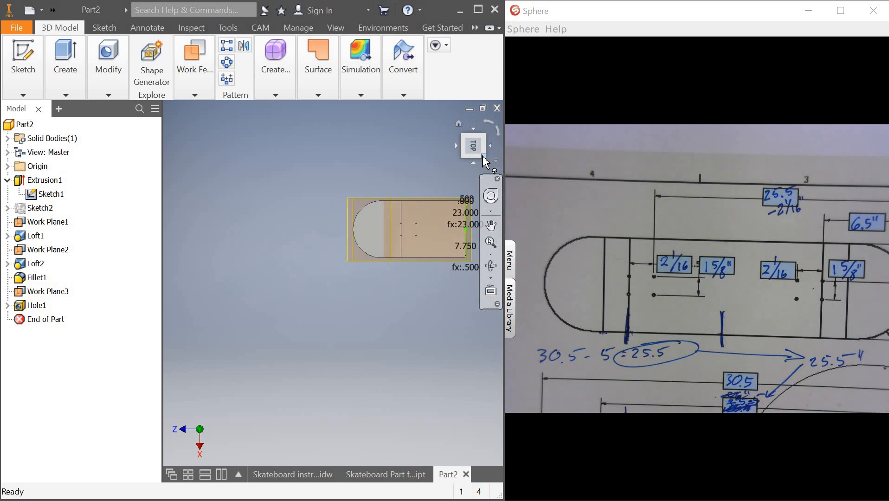
{"action": "left_click", "coordinate": [485, 162]}
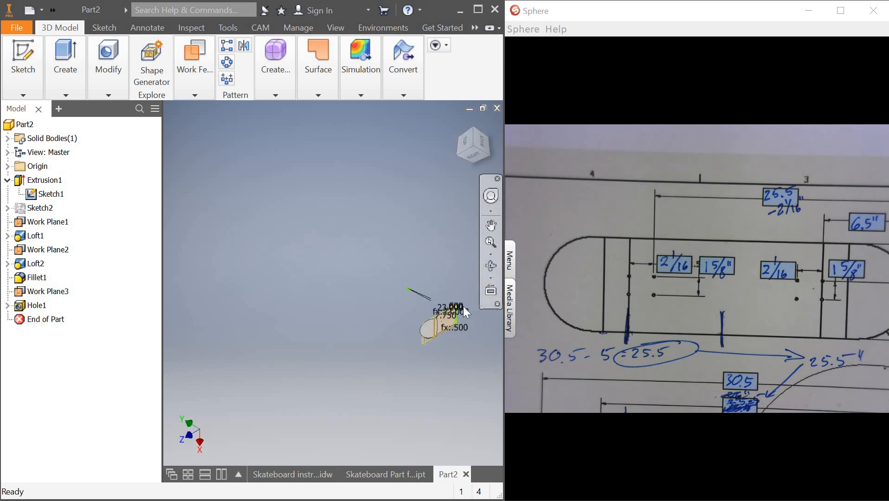
{"action": "scroll", "coordinate": [463, 306], "scroll_direction": "down", "scroll_amount": 8}
{"action": "scroll", "coordinate": [408, 277], "scroll_direction": "up", "scroll_amount": 2}
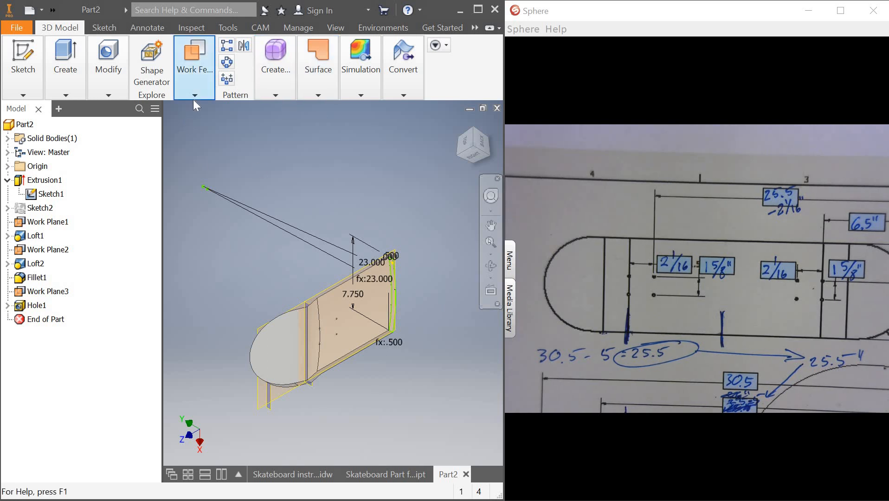
Maximize the modelling window and mirror the whole half-deck solid about its flat mid-length end face, keeping the original.
{"action": "double_click", "coordinate": [84, 8]}
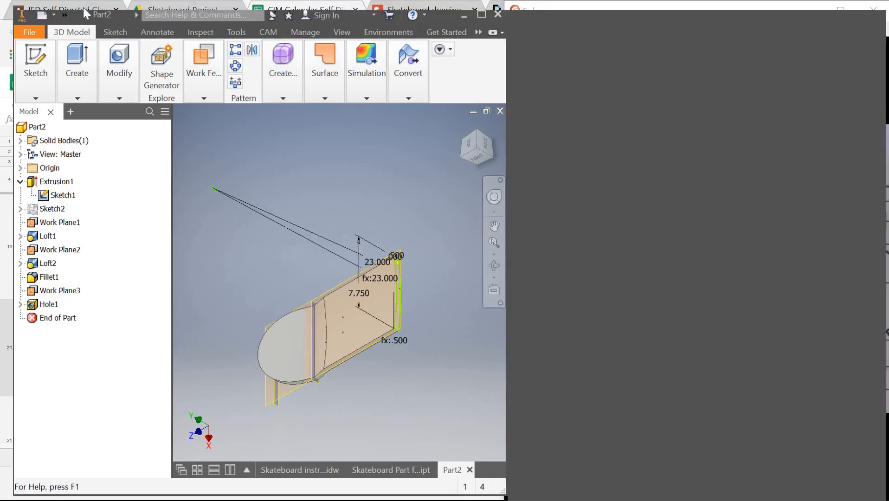
{"action": "scroll", "coordinate": [633, 306], "scroll_direction": "down", "scroll_amount": 2}
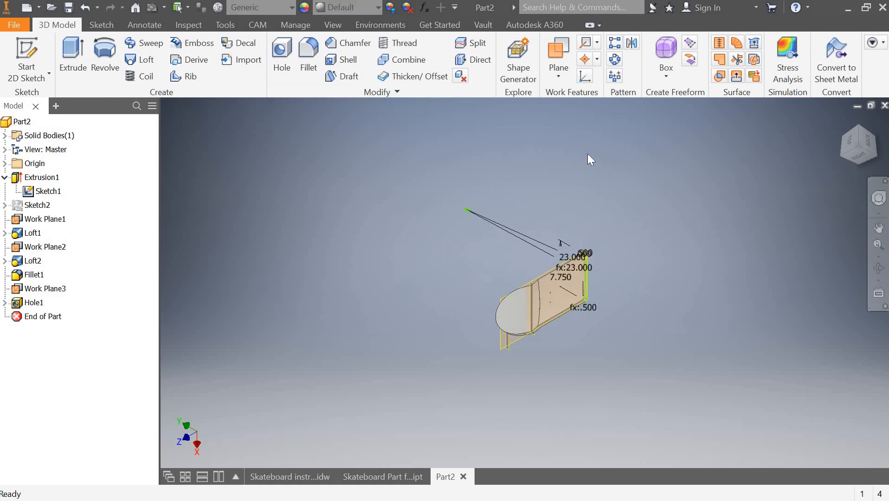
{"action": "left_click", "coordinate": [634, 46]}
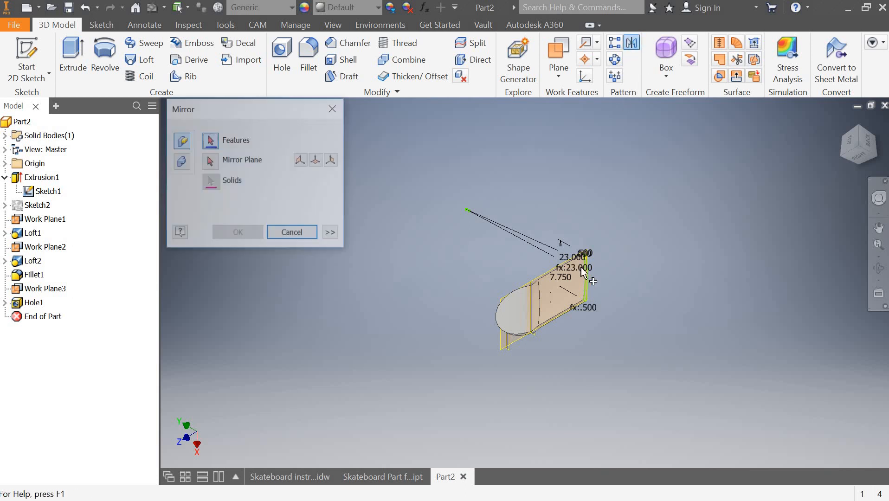
{"action": "scroll", "coordinate": [590, 286], "scroll_direction": "down", "scroll_amount": 5}
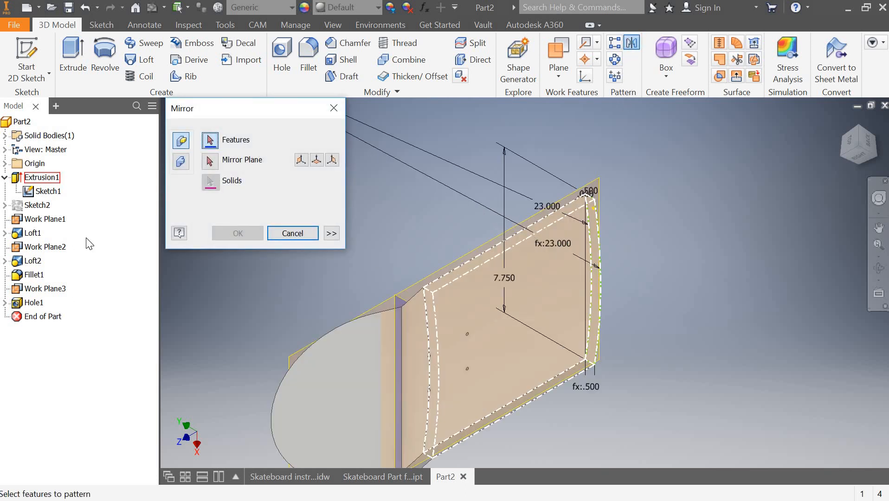
{"action": "left_click", "coordinate": [182, 161]}
{"action": "left_click", "coordinate": [211, 167]}
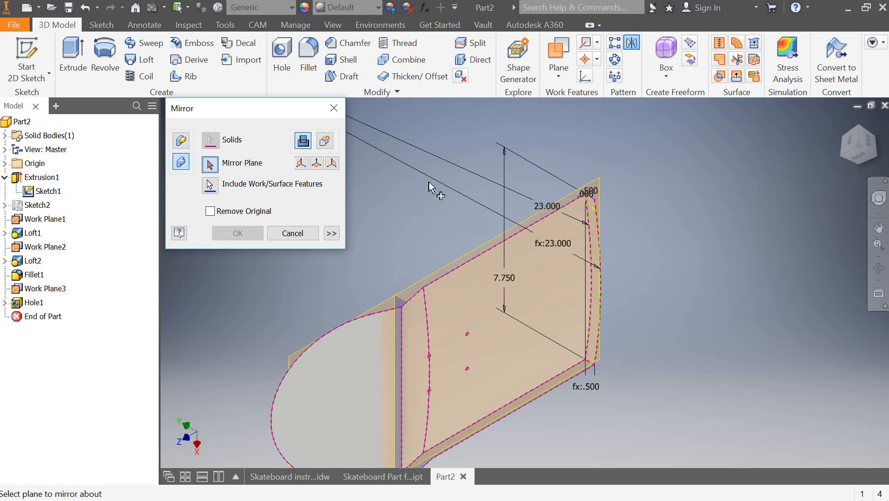
{"action": "left_click", "coordinate": [594, 230]}
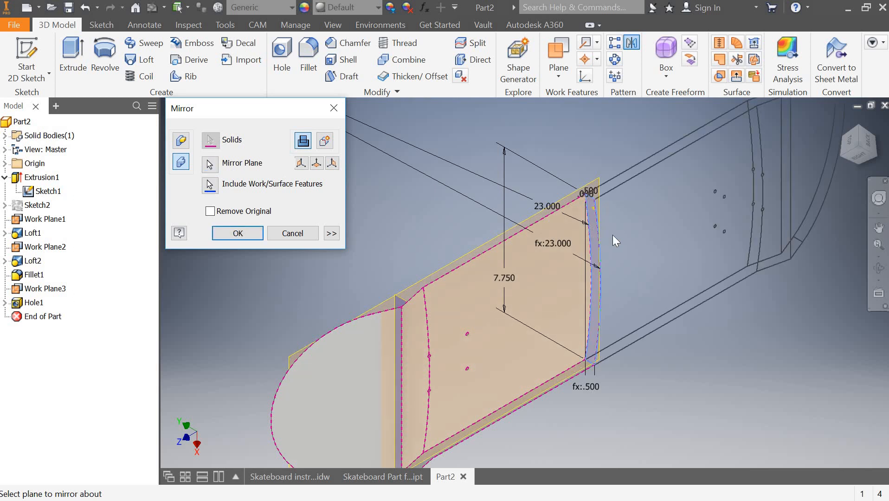
{"action": "scroll", "coordinate": [612, 235], "scroll_direction": "down", "scroll_amount": 5}
{"action": "scroll", "coordinate": [613, 234], "scroll_direction": "up", "scroll_amount": 2}
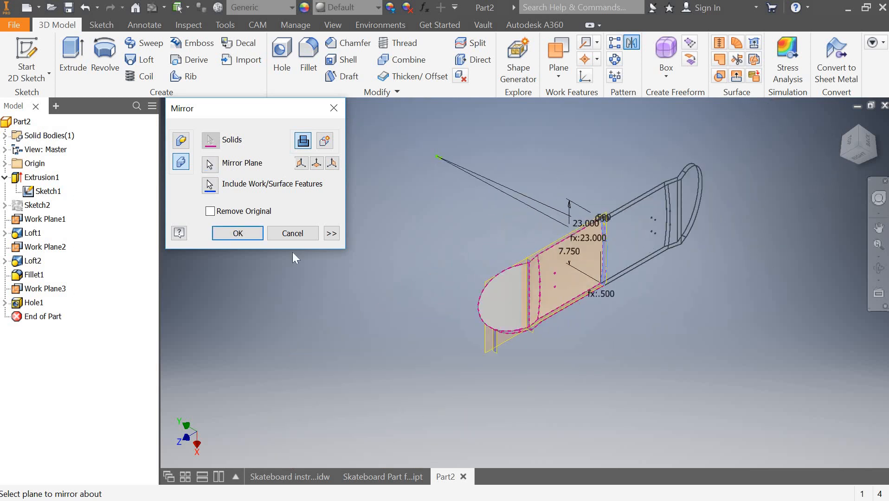
{"action": "left_click", "coordinate": [237, 234]}
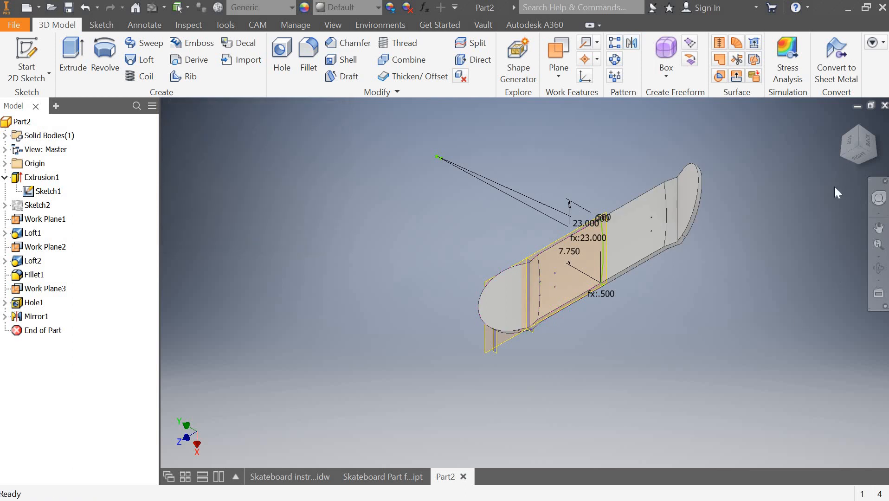
Inspect the full skateboard deck from the top, from the right side and in an isometric view.
{"action": "left_click", "coordinate": [849, 141]}
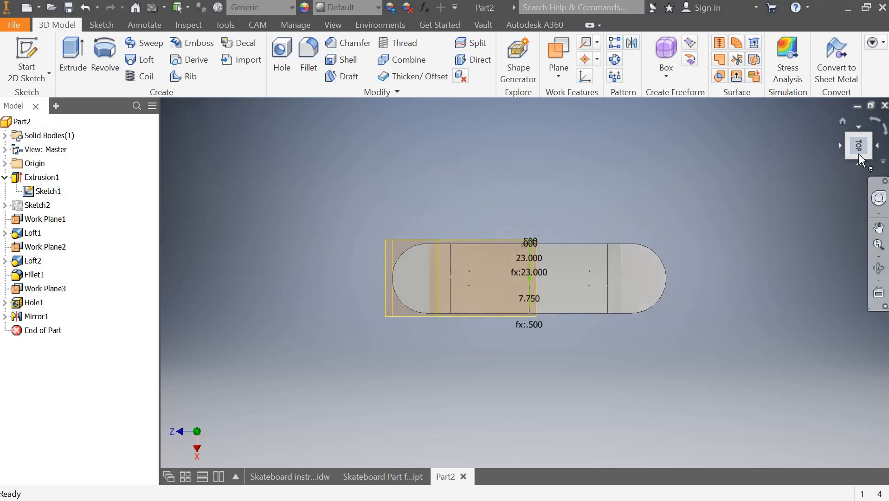
{"action": "left_click", "coordinate": [859, 162]}
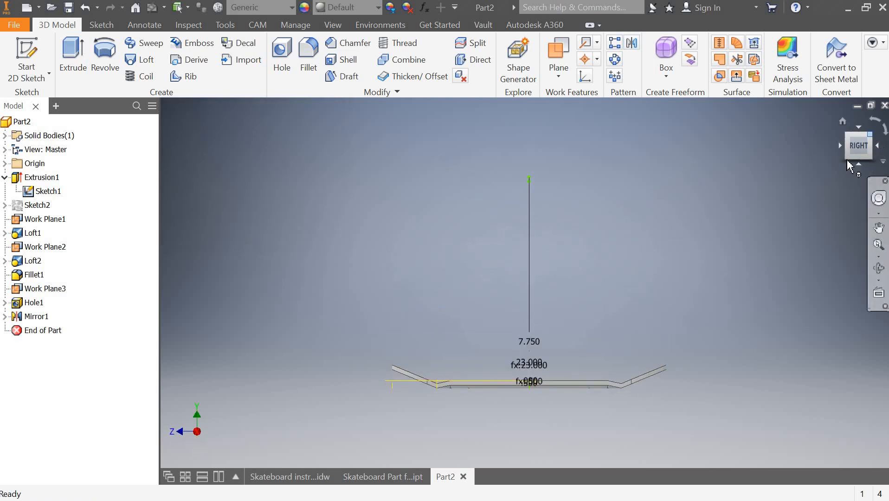
{"action": "left_click", "coordinate": [849, 166]}
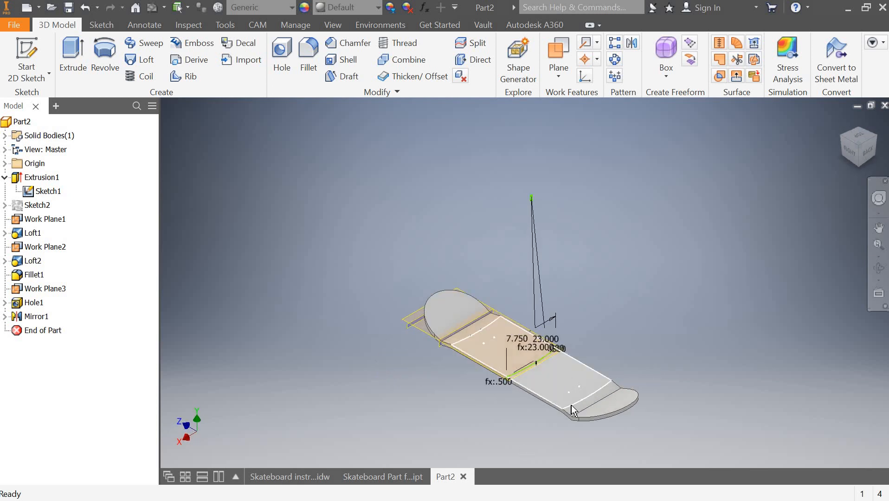
{"action": "scroll", "coordinate": [569, 425], "scroll_direction": "up", "scroll_amount": 2}
{"action": "scroll", "coordinate": [567, 422], "scroll_direction": "down", "scroll_amount": 4}
{"action": "scroll", "coordinate": [562, 407], "scroll_direction": "up", "scroll_amount": 2}
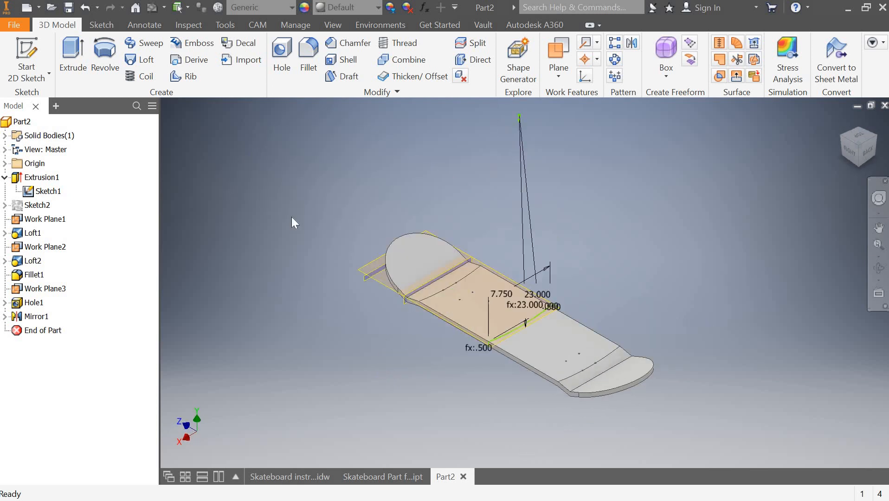